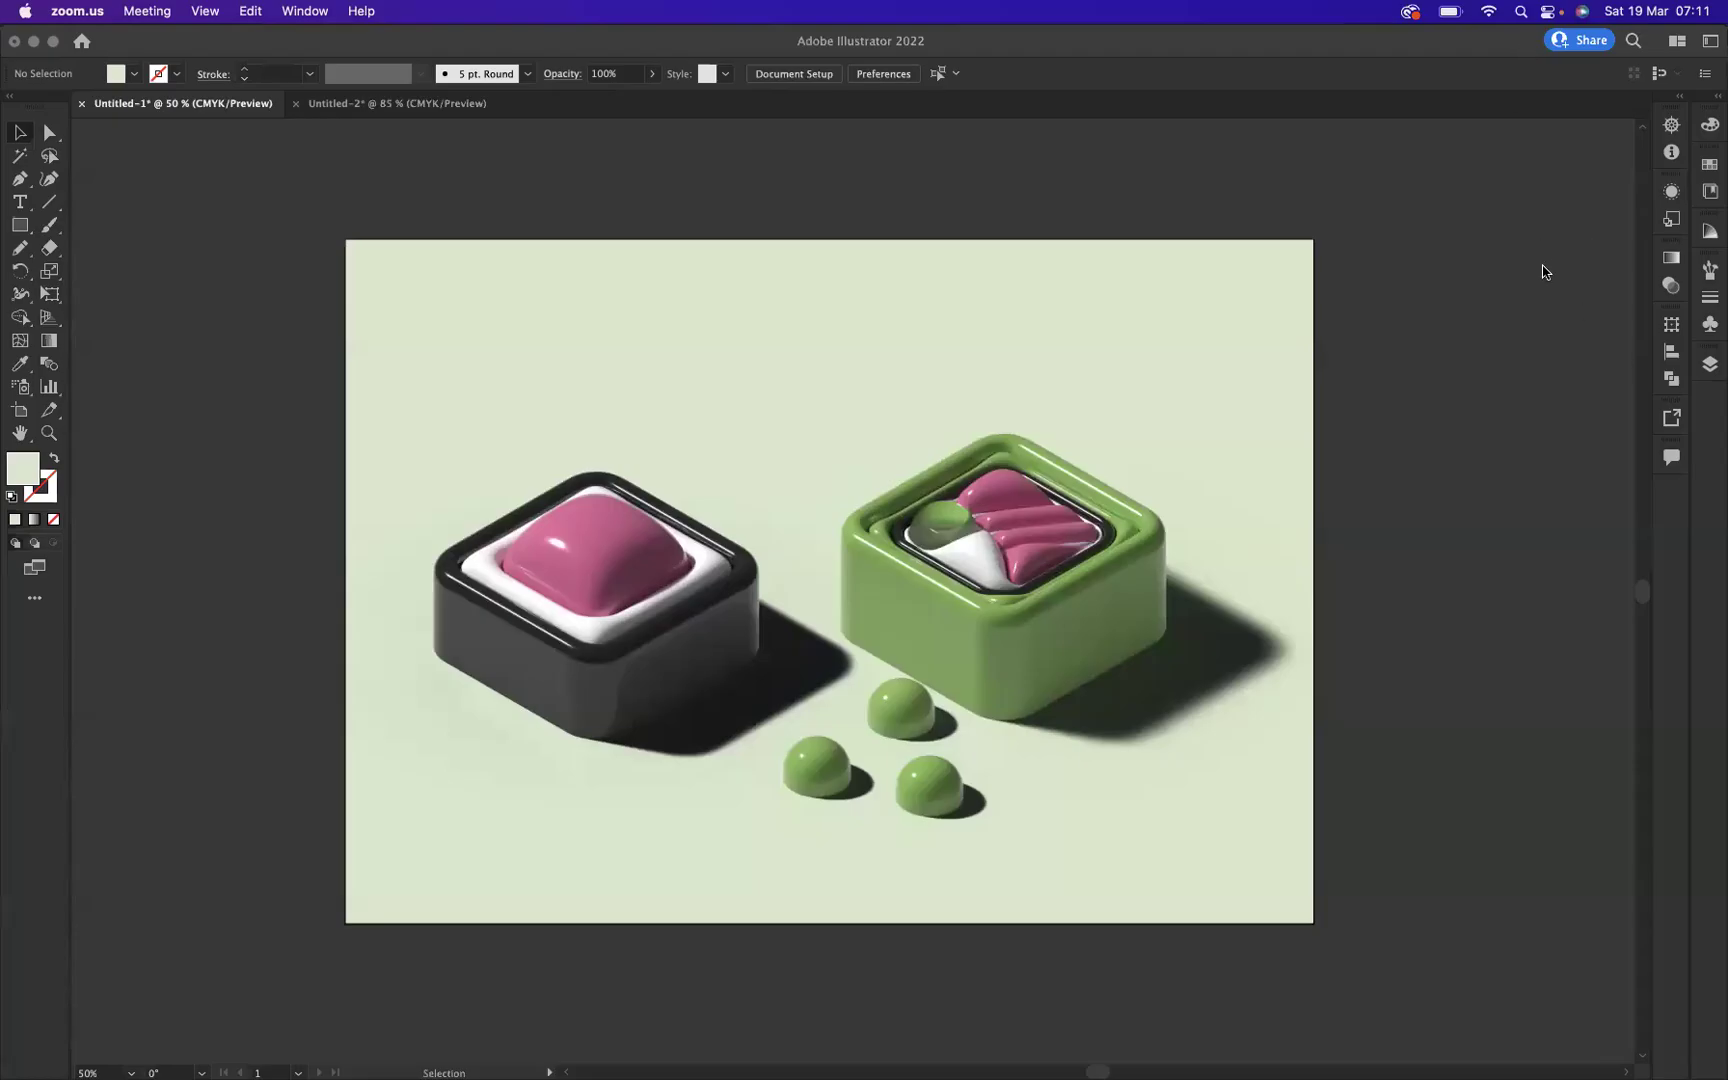
Activate the Illustrator window so the Untitled-2 sushi document is in front.
left_click(1467, 418)
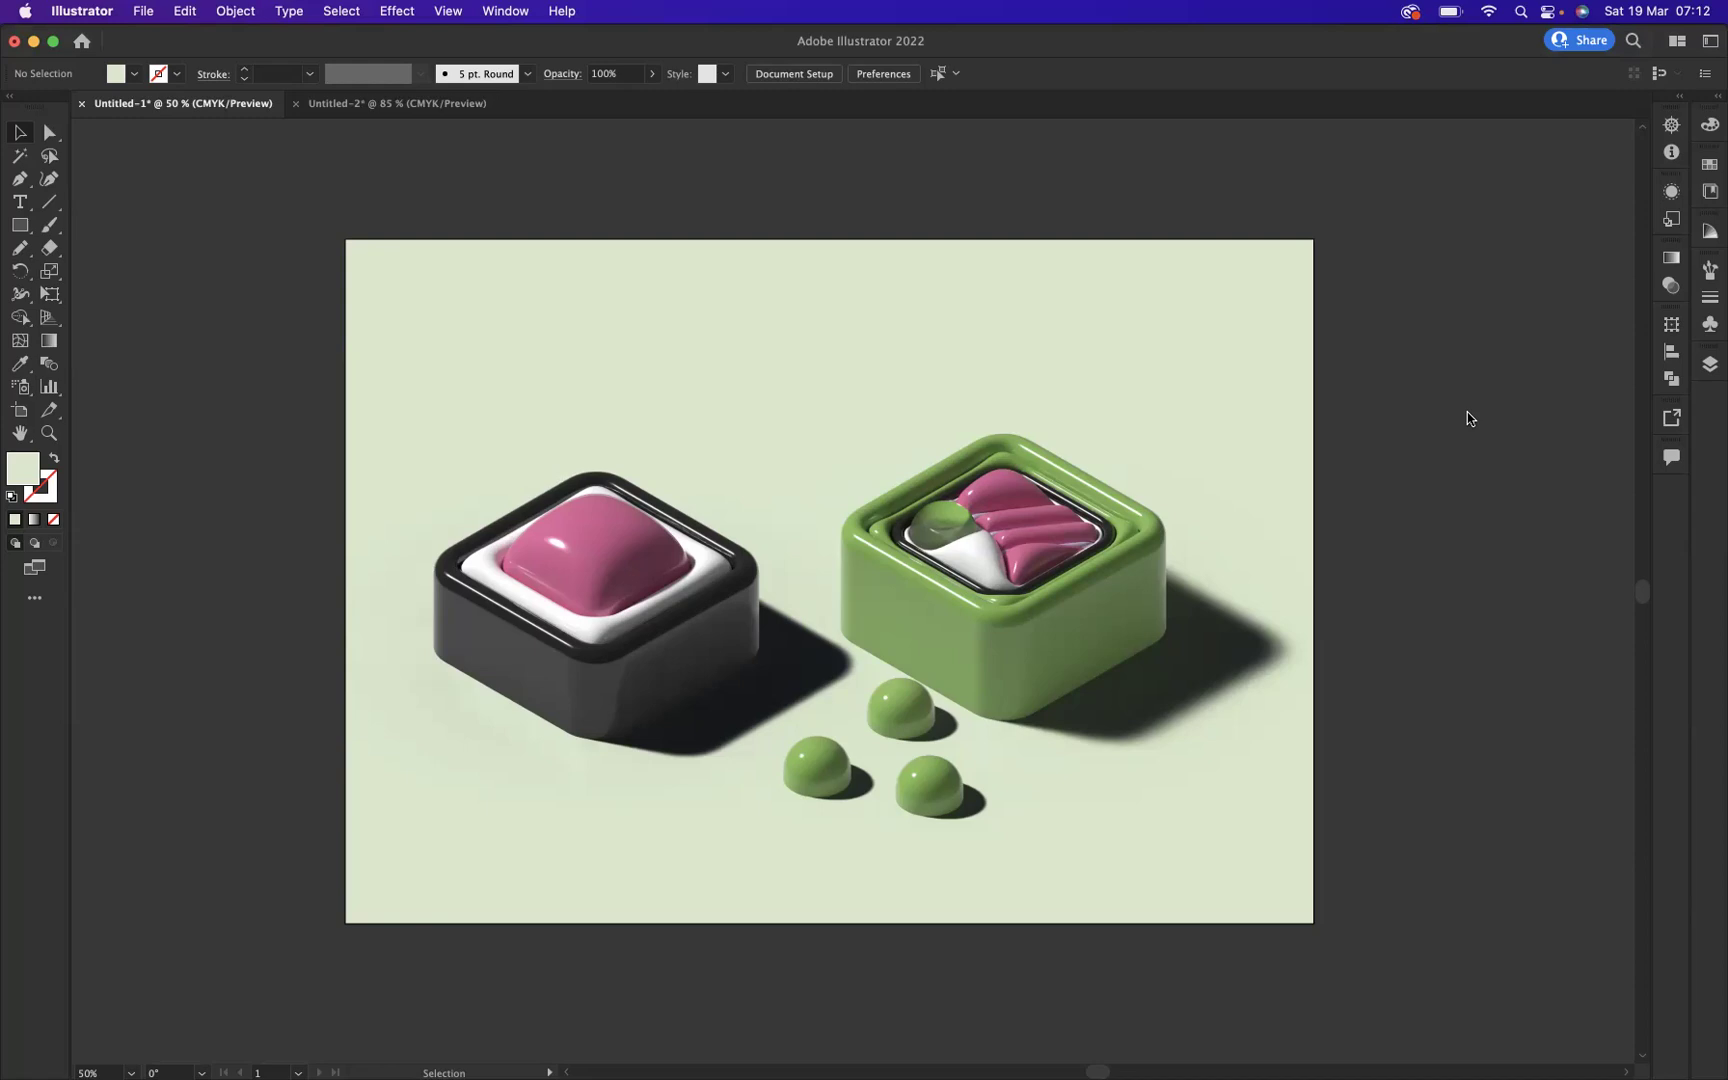
left_click(362, 105)
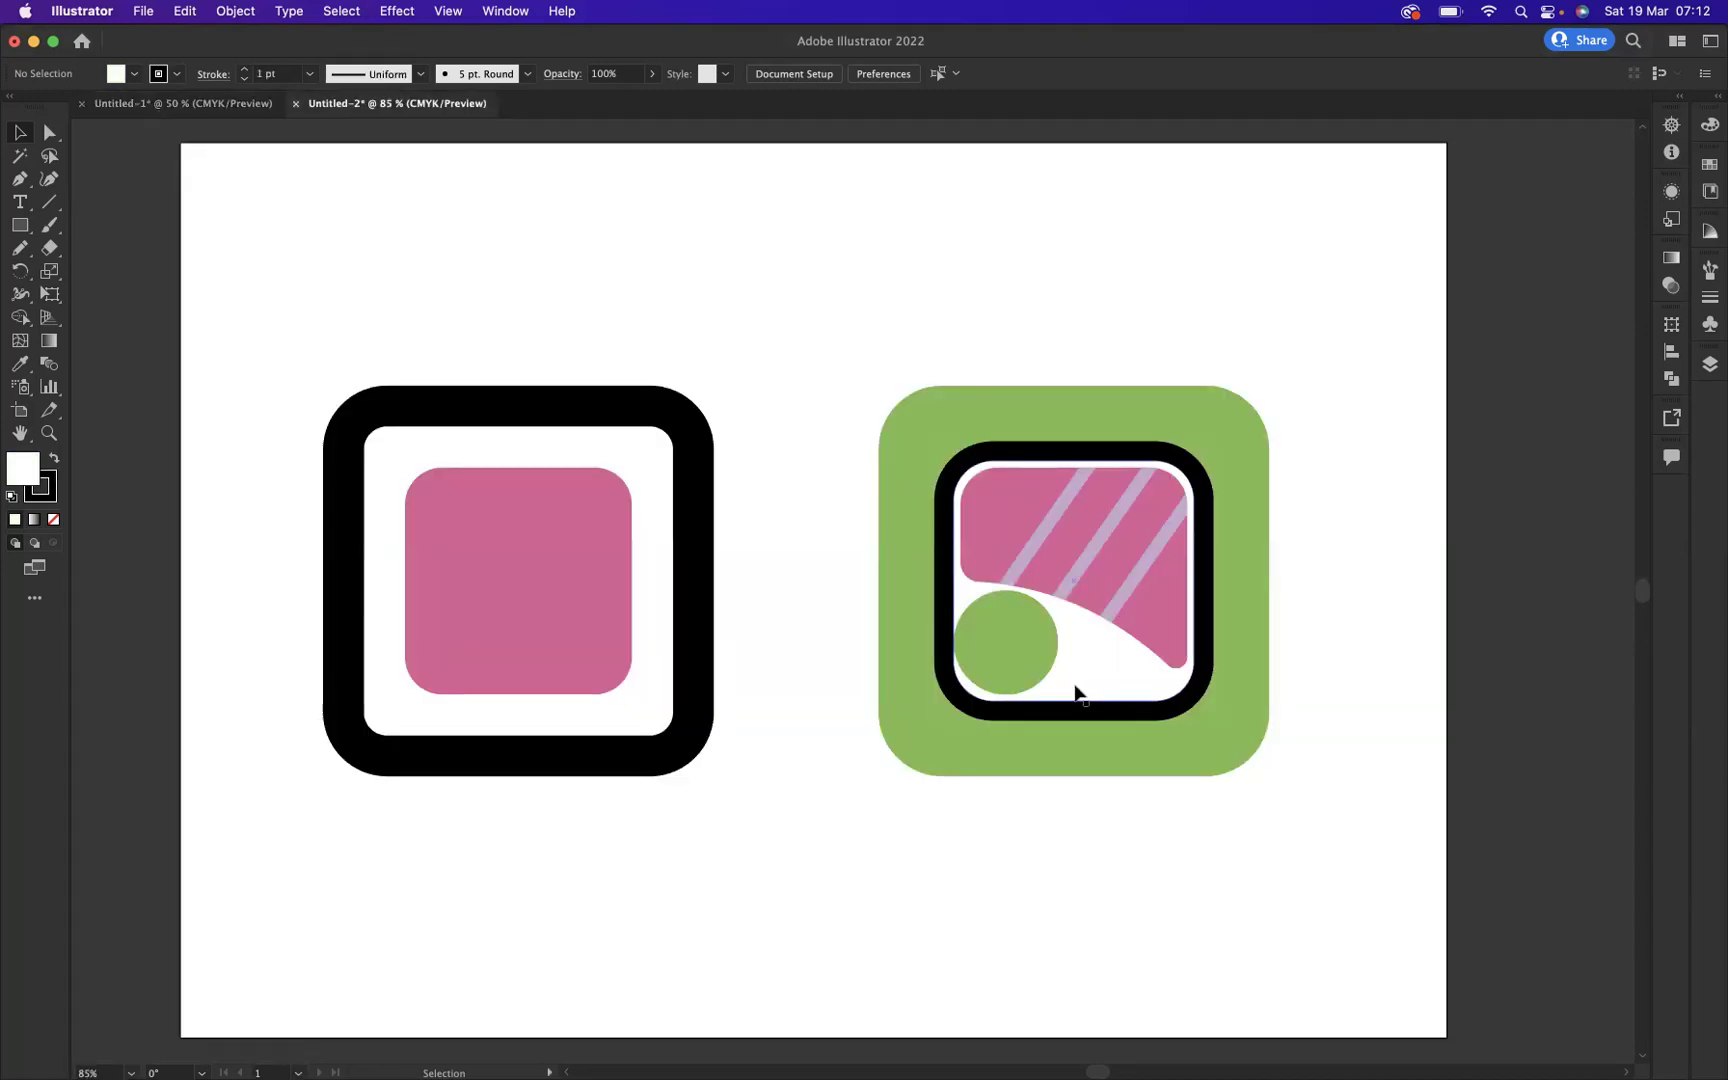
left_click(172, 106)
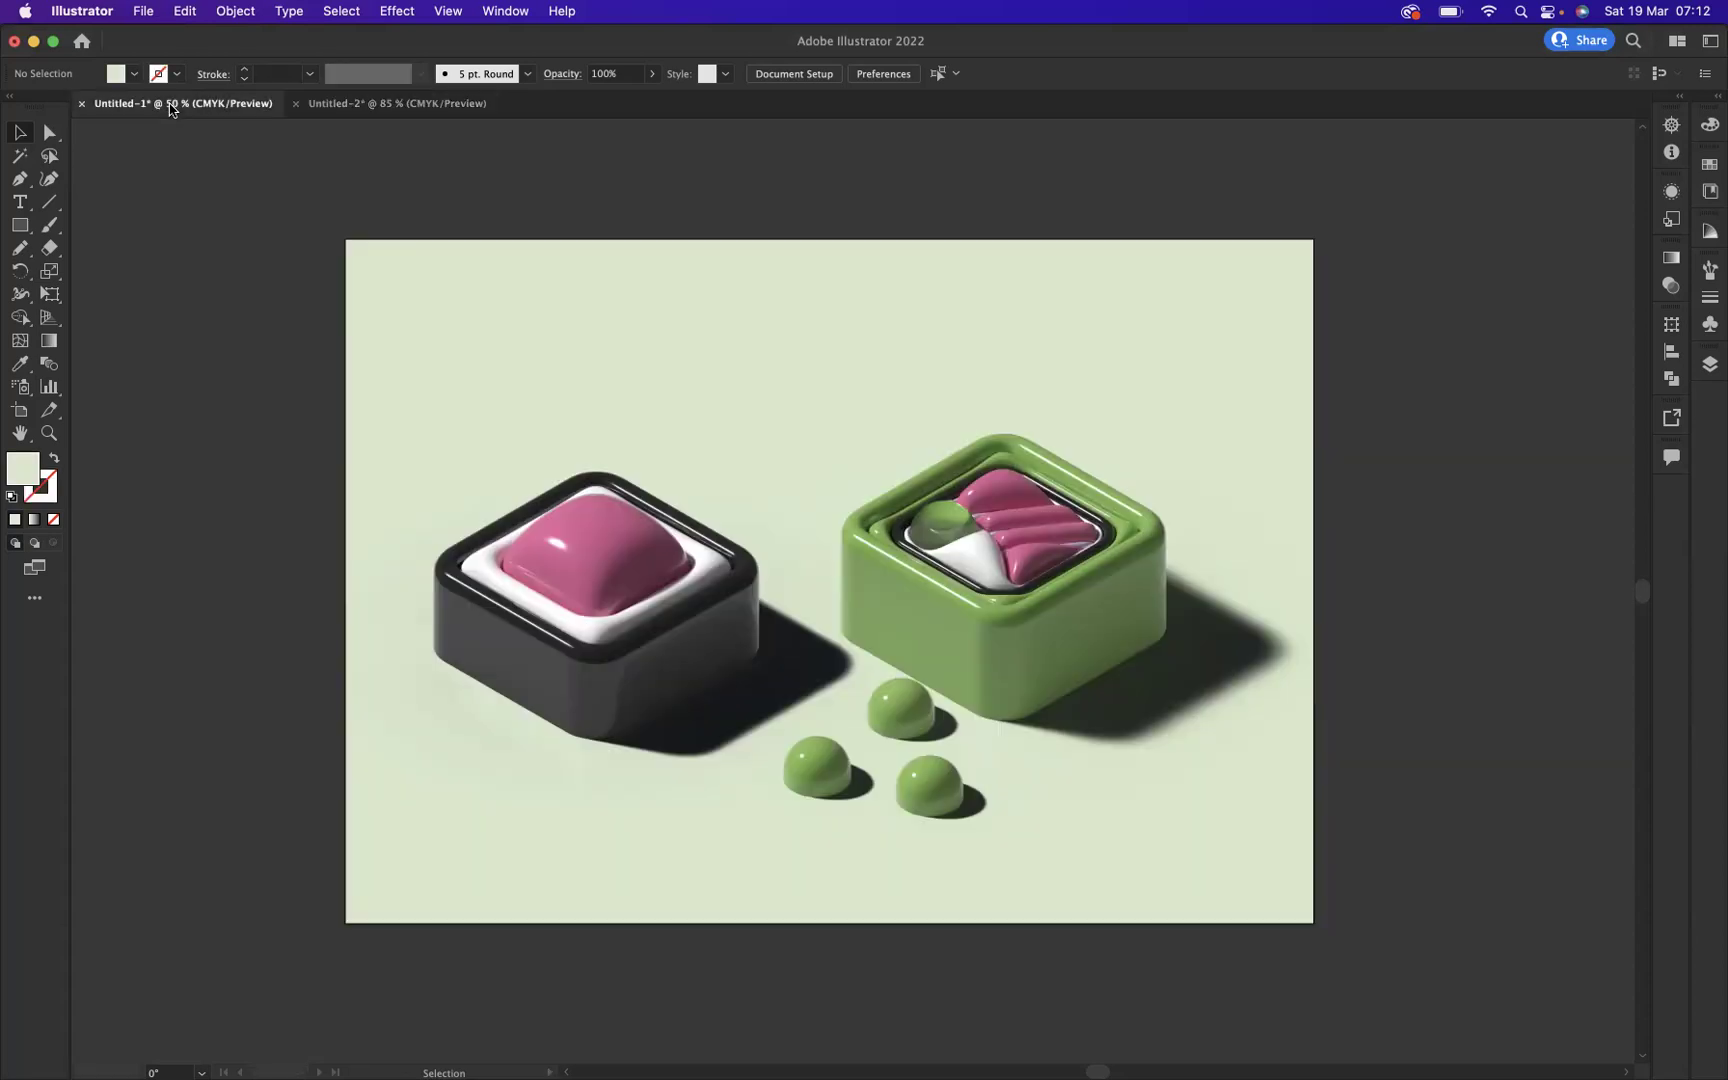
left_click(348, 104)
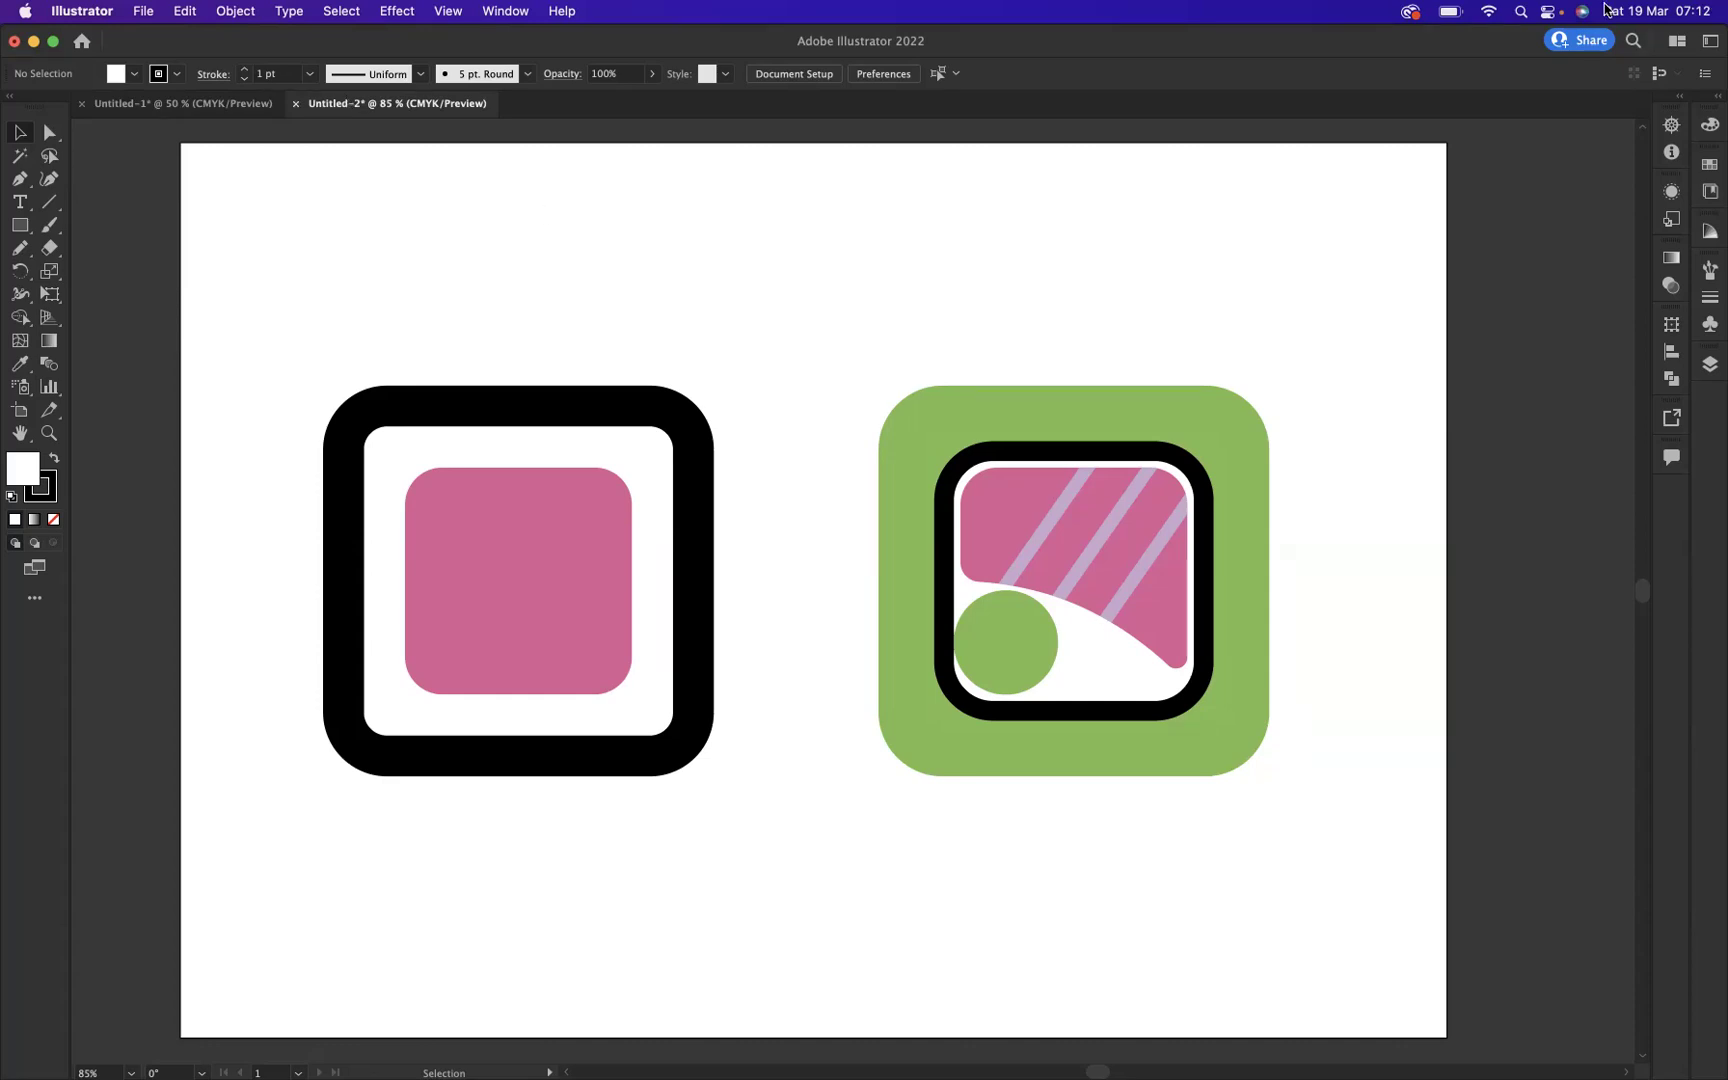
Select the left black-and-pink sushi group and apply 3D and Materials Extrude & Bevel.
left_click_drag(335, 282, 571, 798)
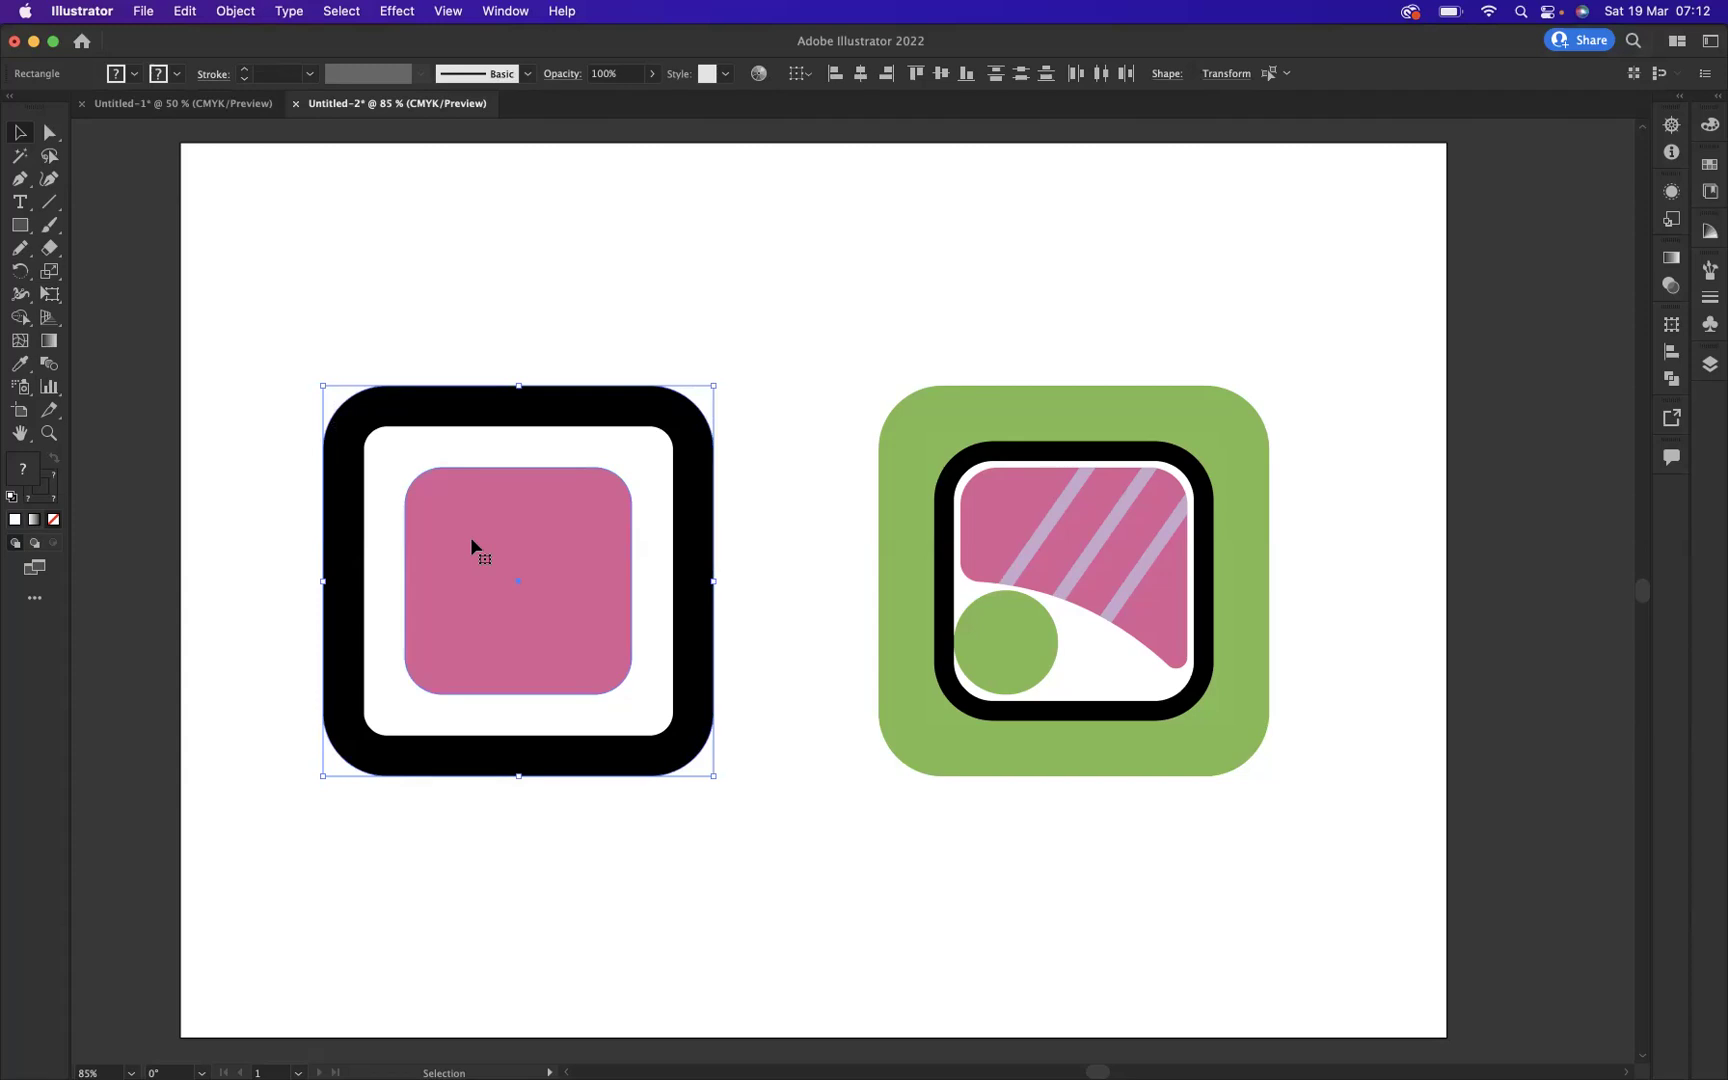
key("a")
key("v")
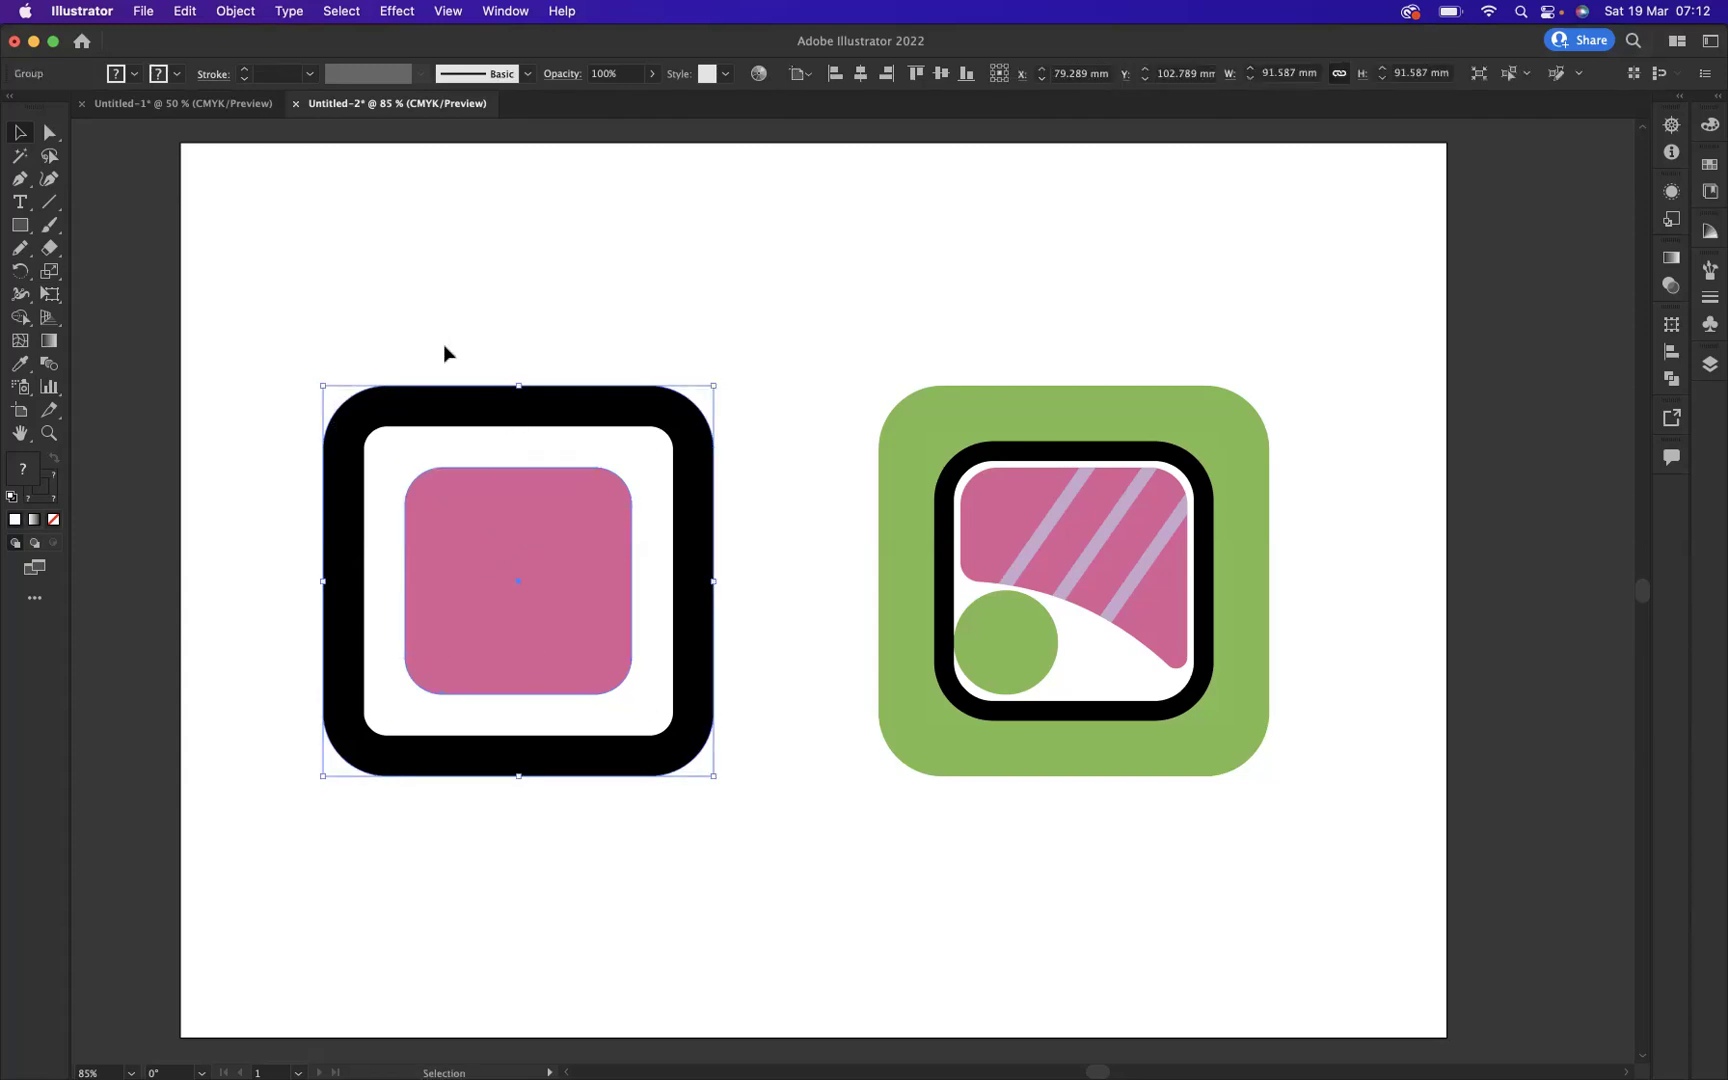
left_click(404, 12)
mouse_move(401, 150)
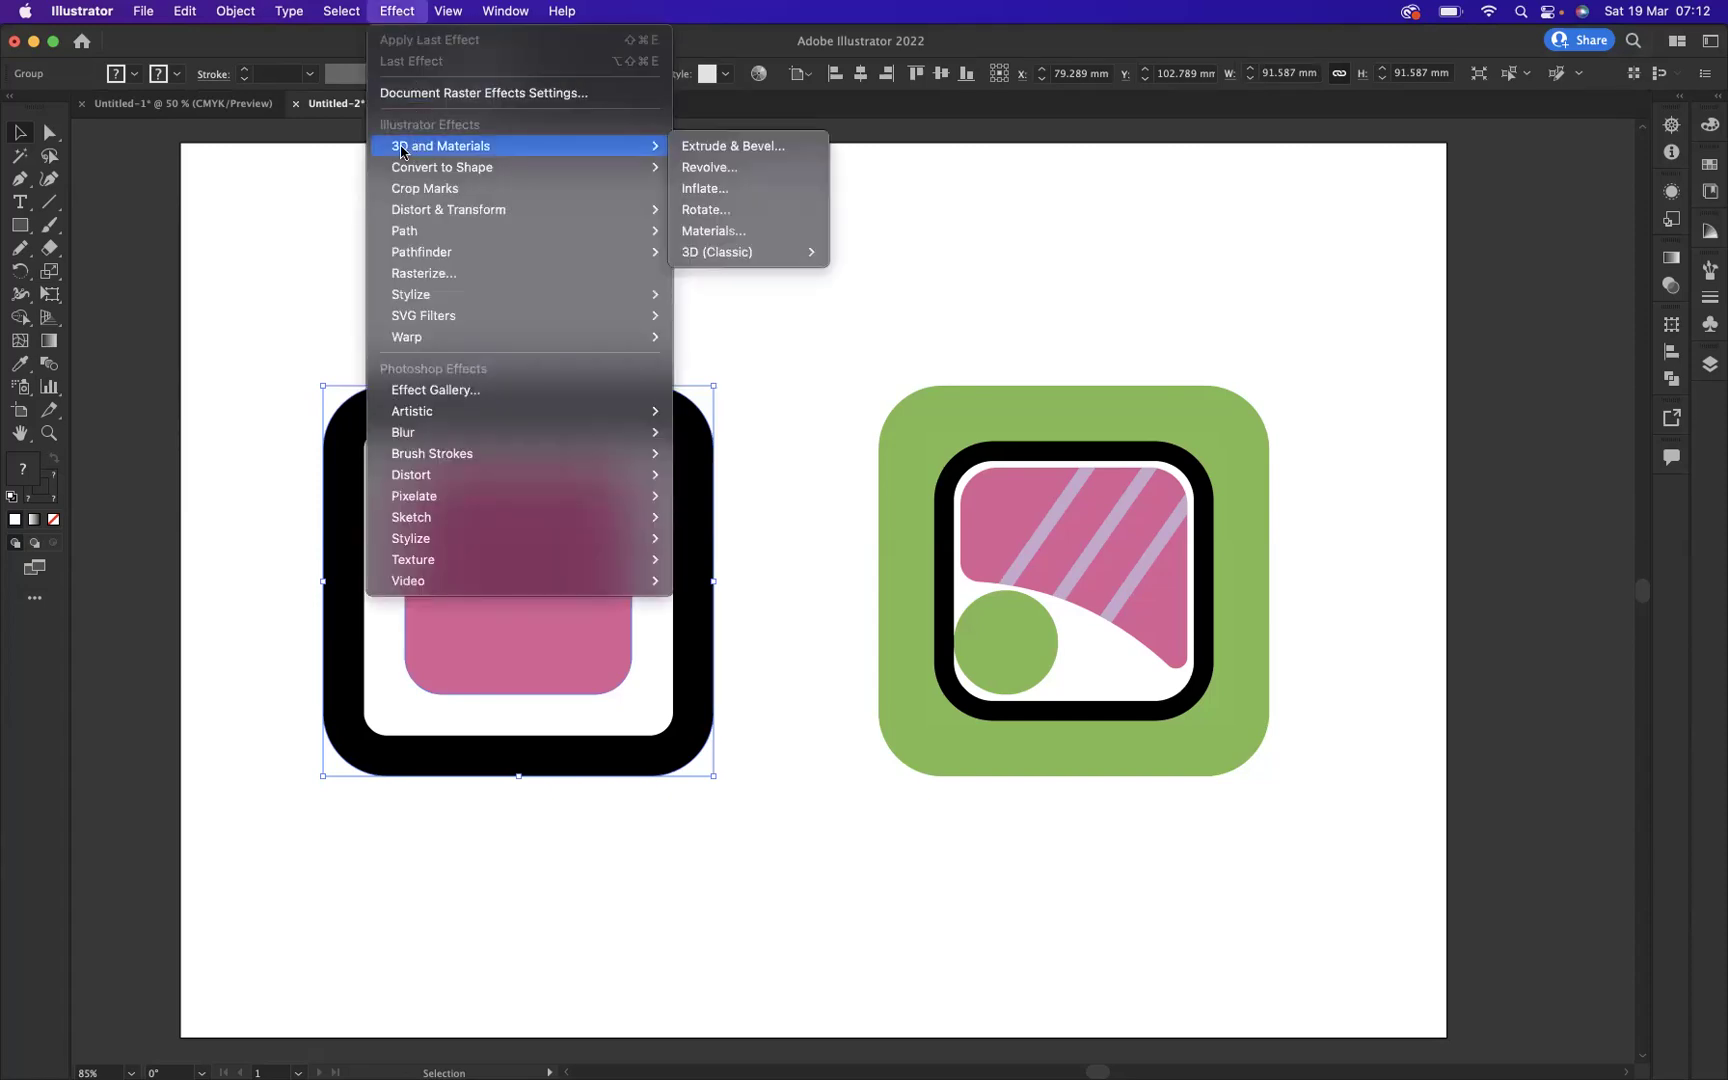
left_click(744, 148)
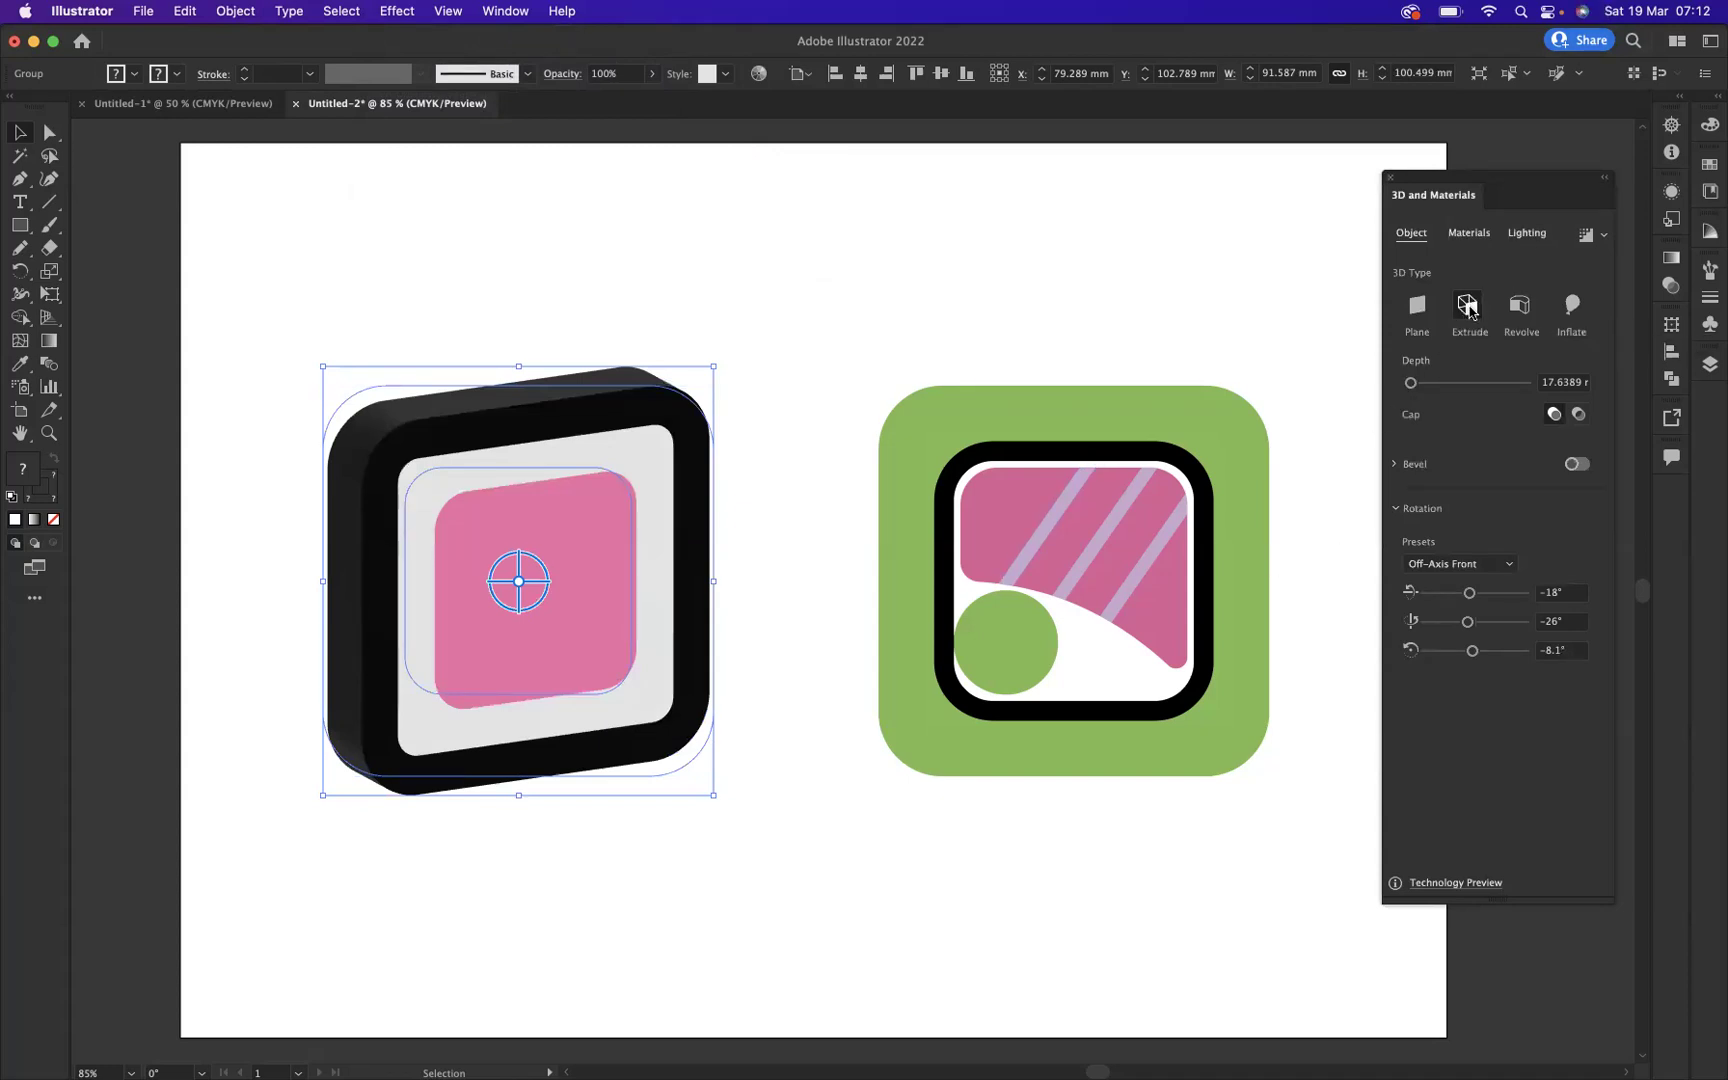
Inflate the left sushi in Isometric Top view, with depth 38.8056 and Volume 77%.
left_click(1467, 307)
left_click(1568, 311)
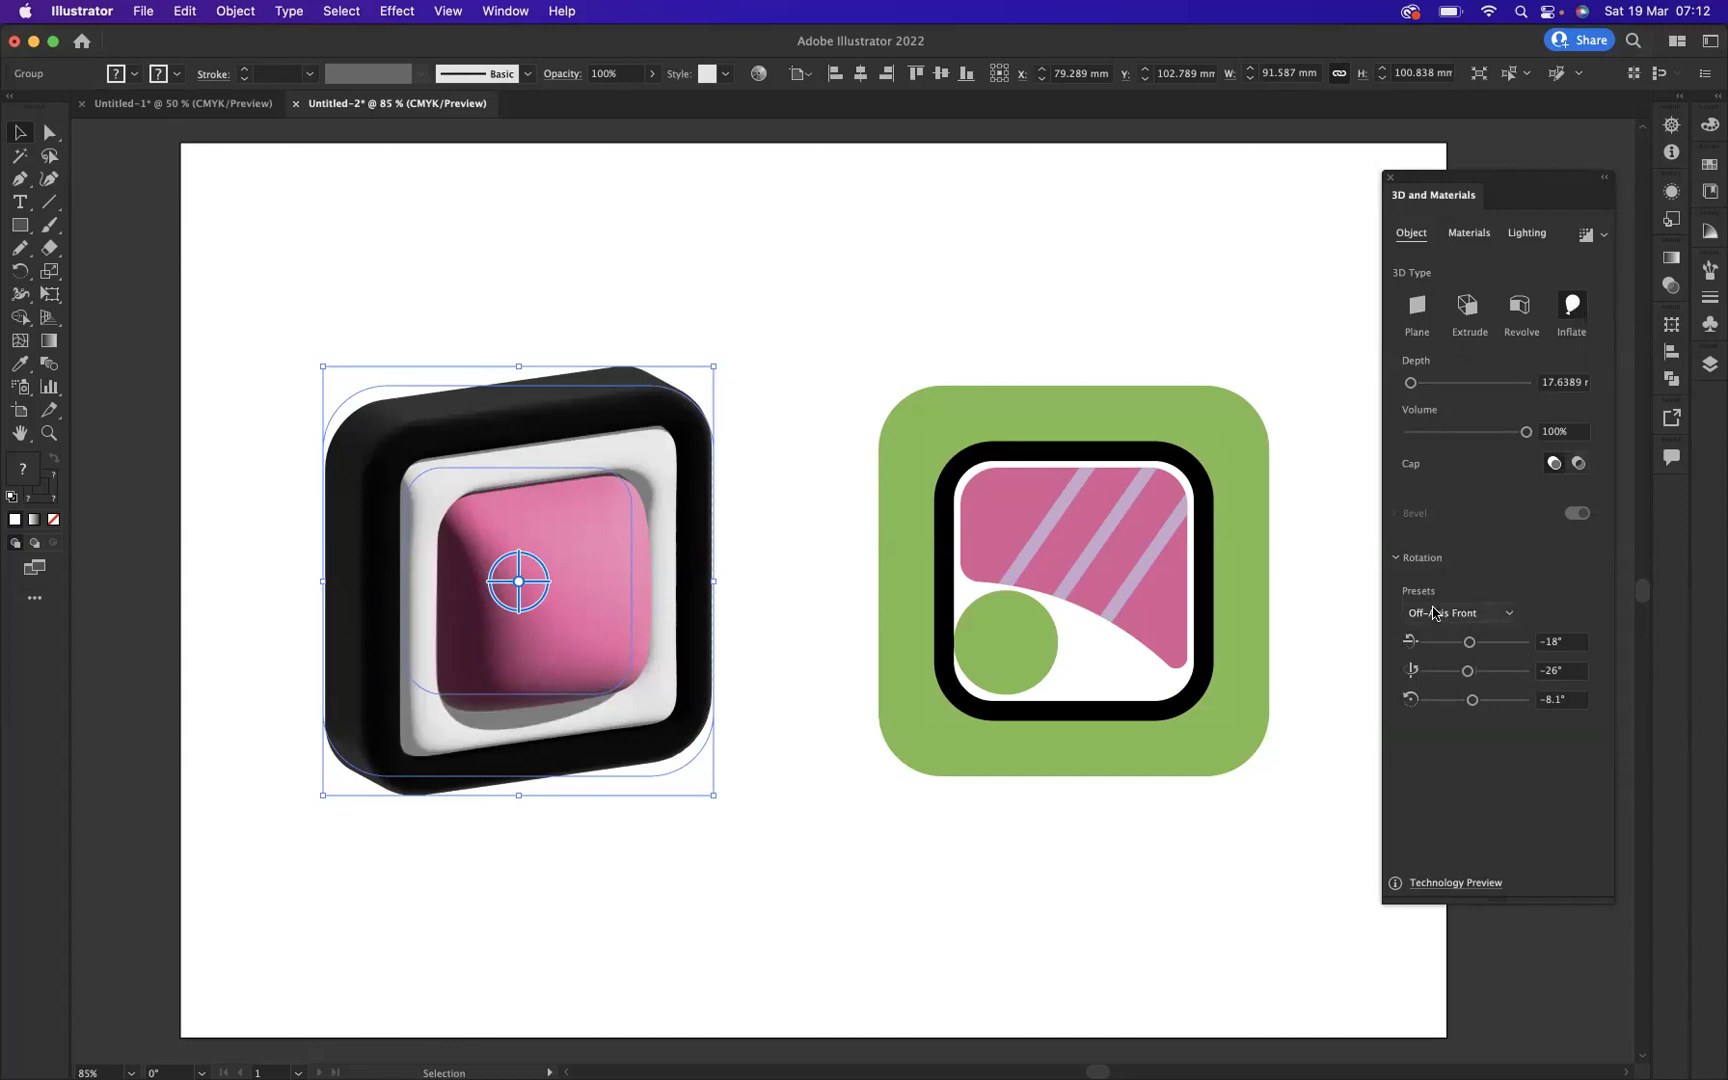
left_click(1512, 616)
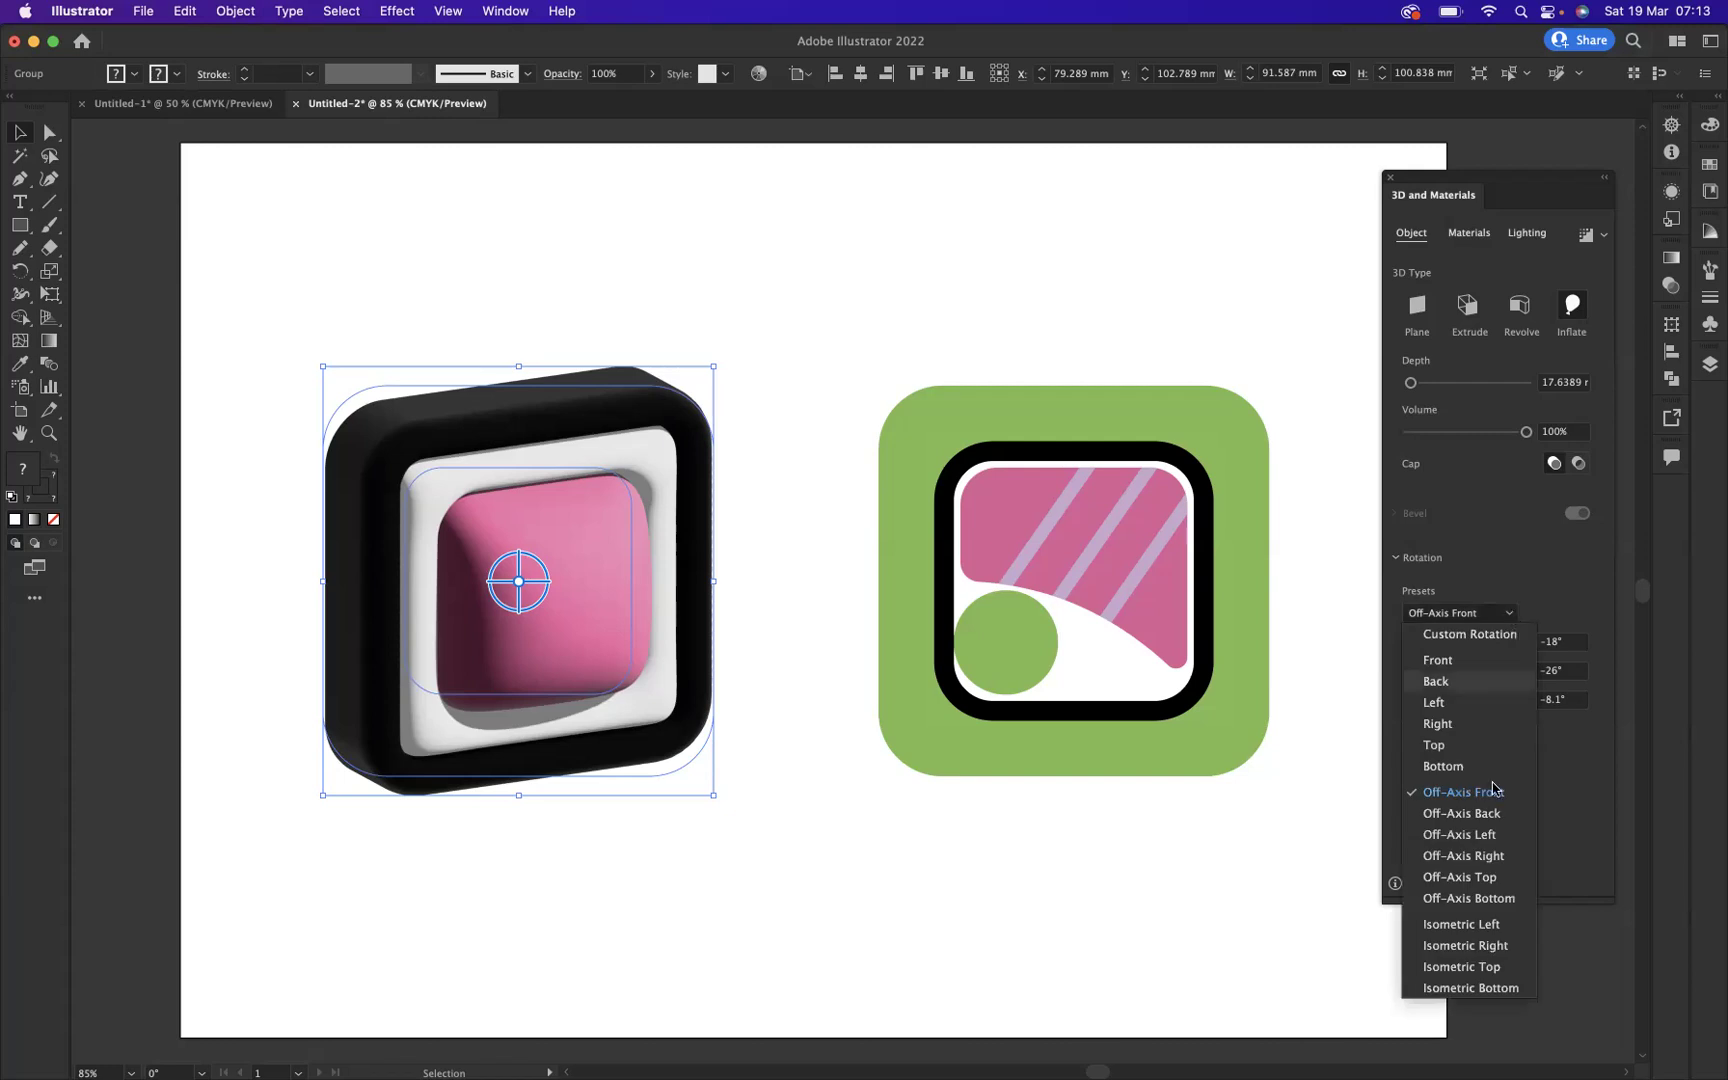
left_click(1461, 967)
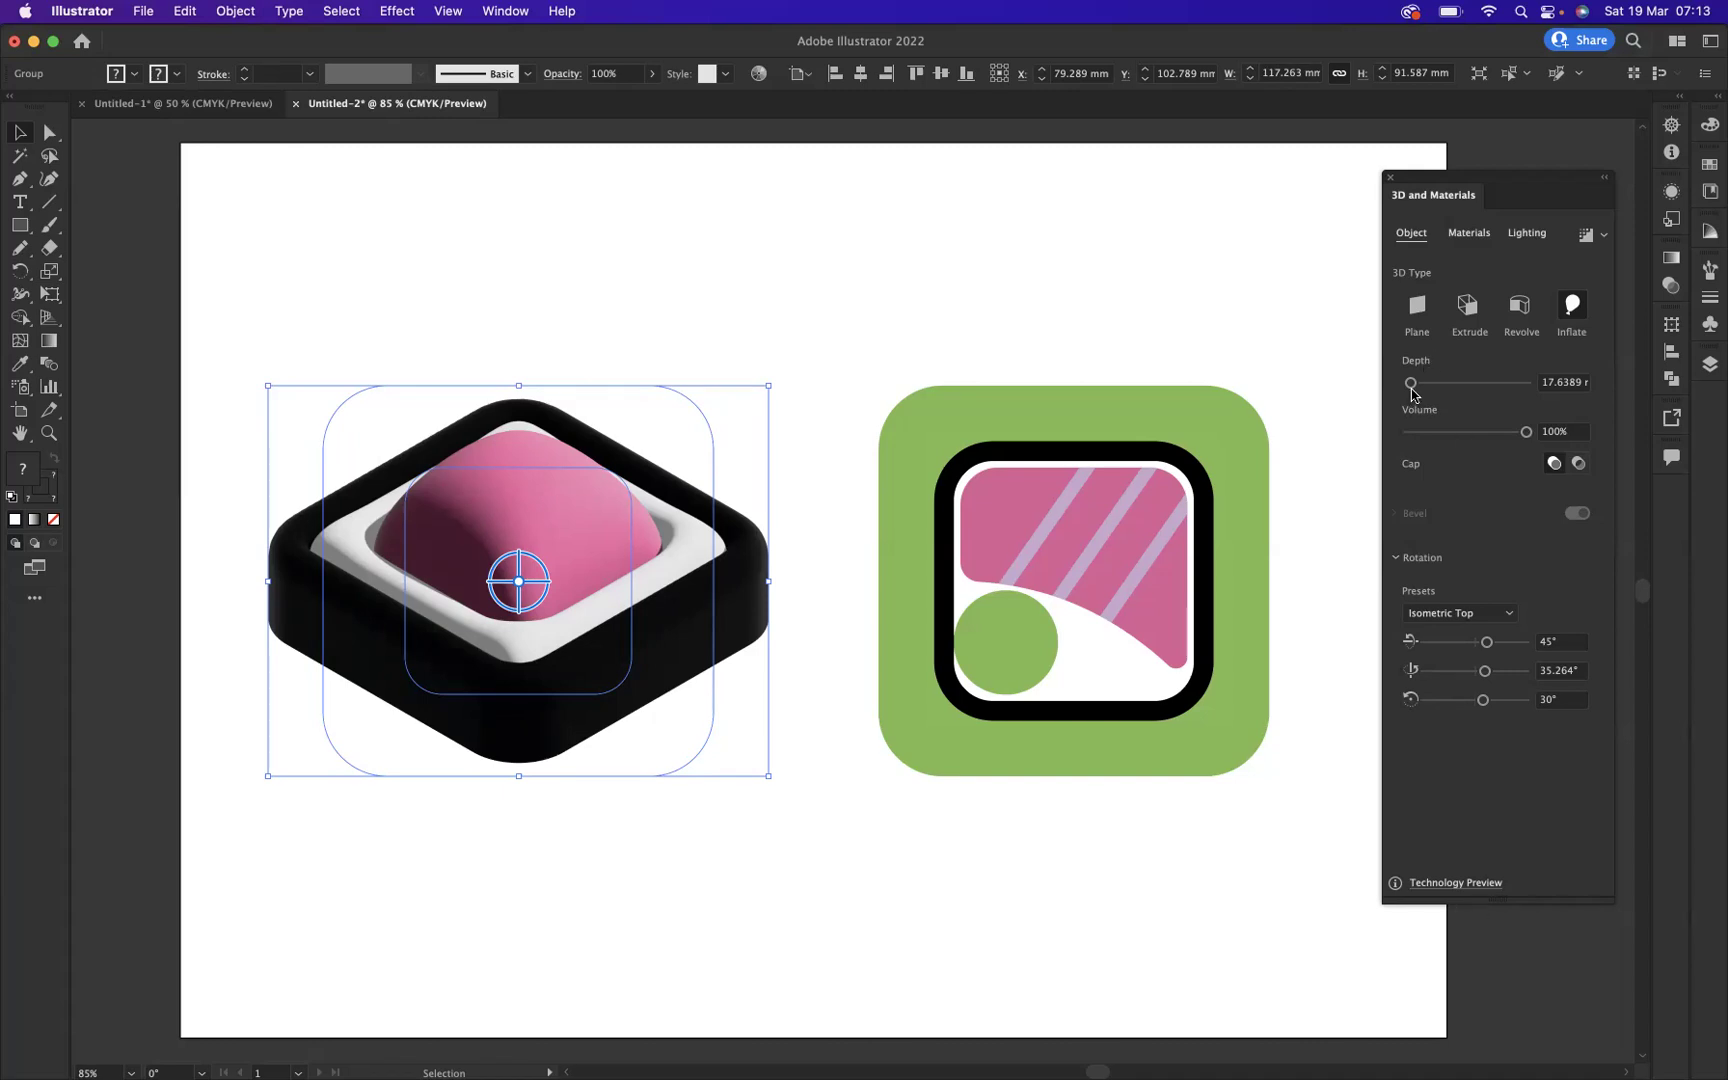
left_click_drag(1411, 383, 1414, 384)
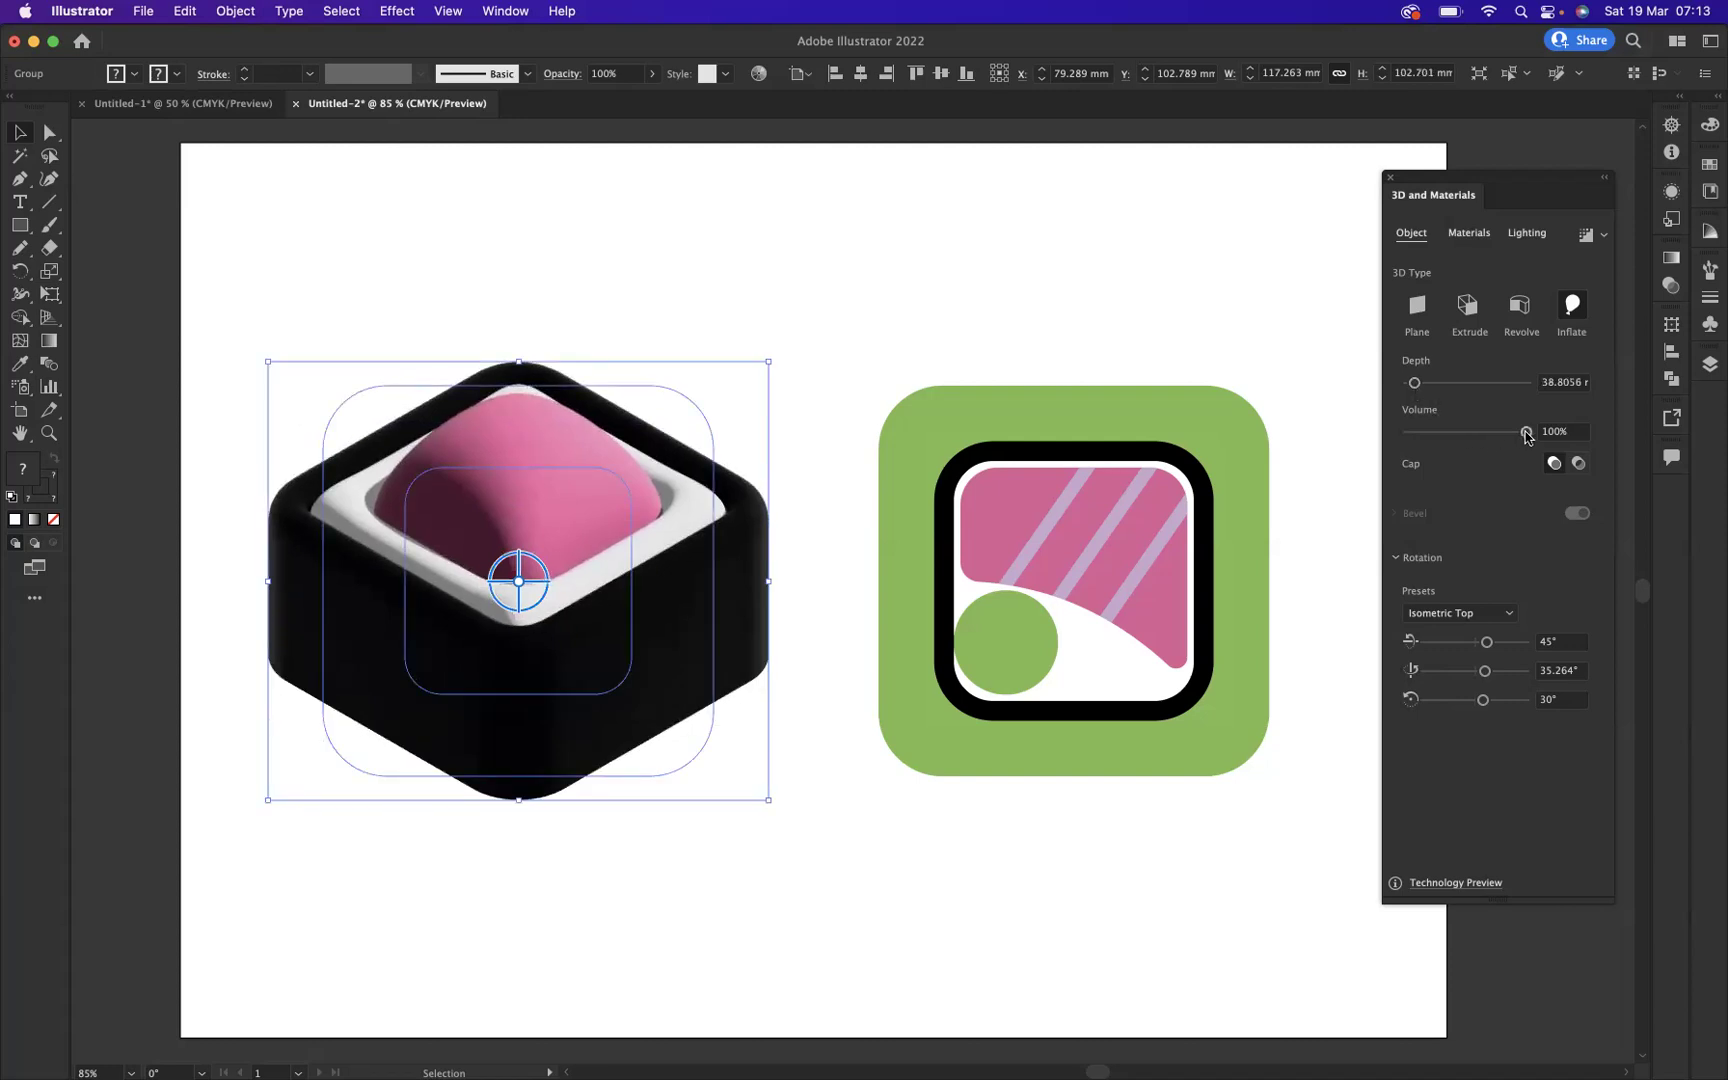
left_click_drag(1527, 437, 1499, 441)
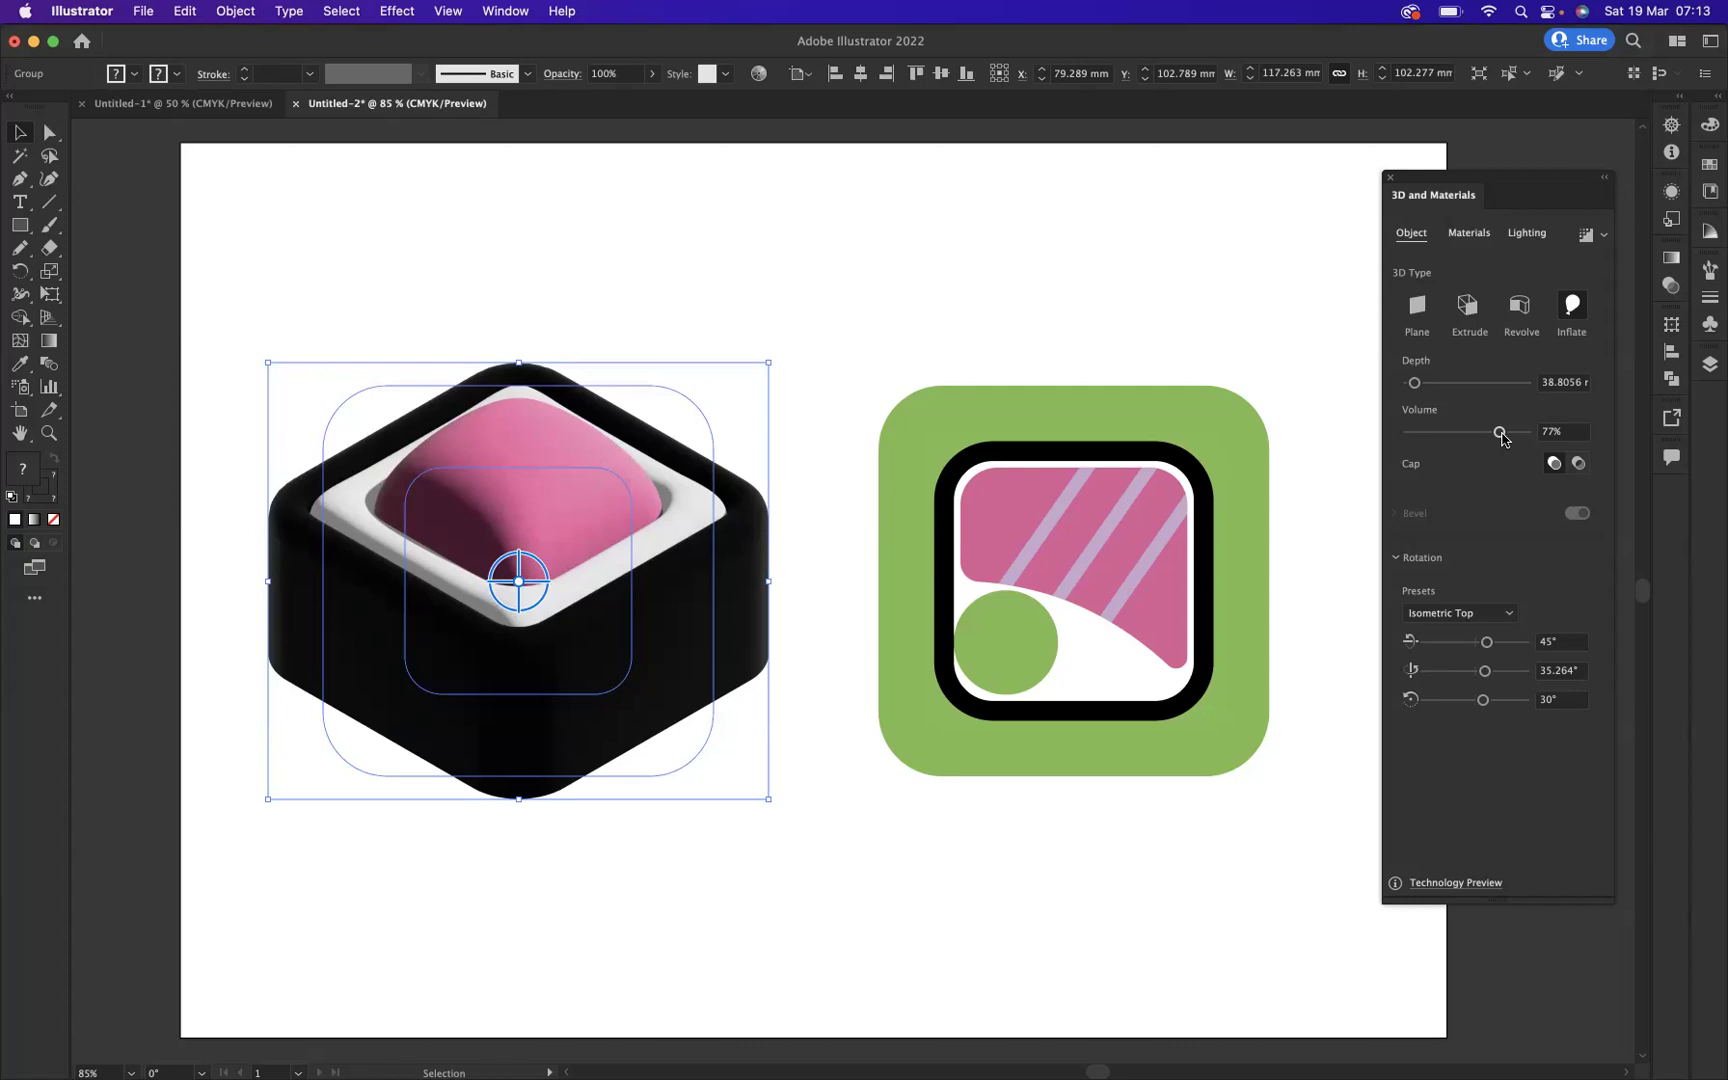
Enable ray tracing on the left sushi and change its Roughness from 0.4 to 0.13.
left_click(1586, 236)
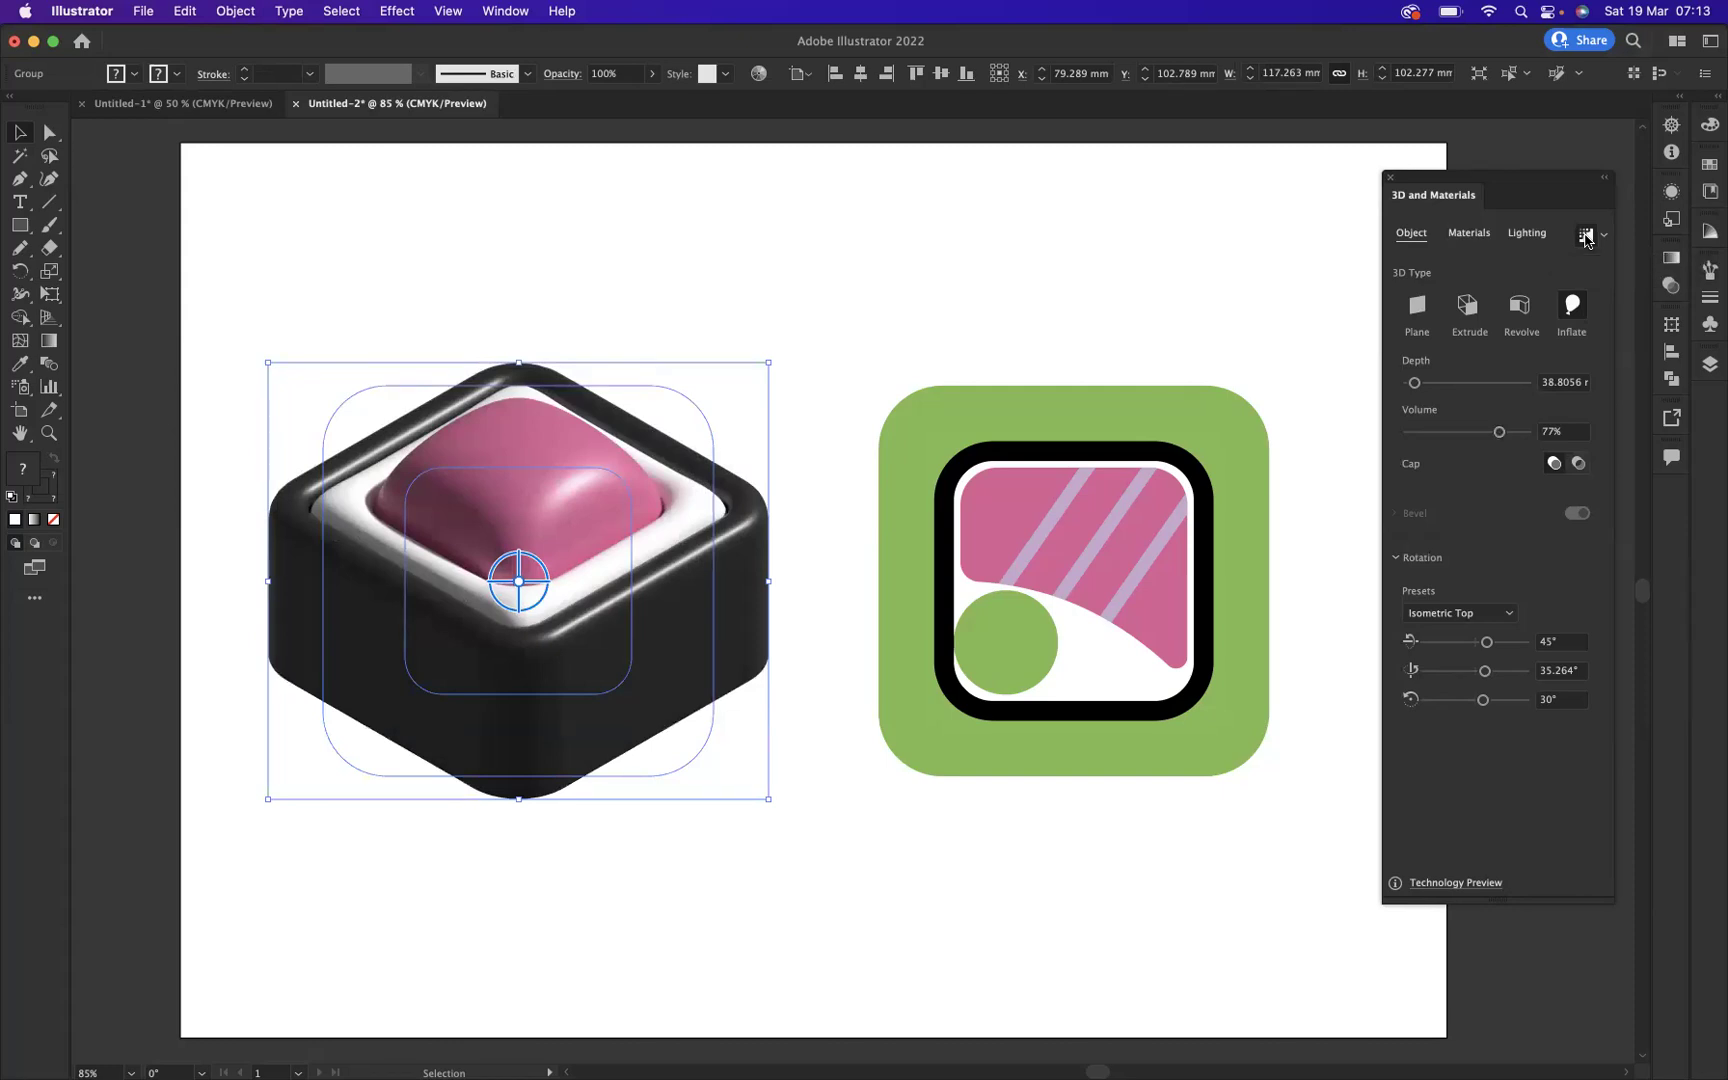
left_click(1467, 234)
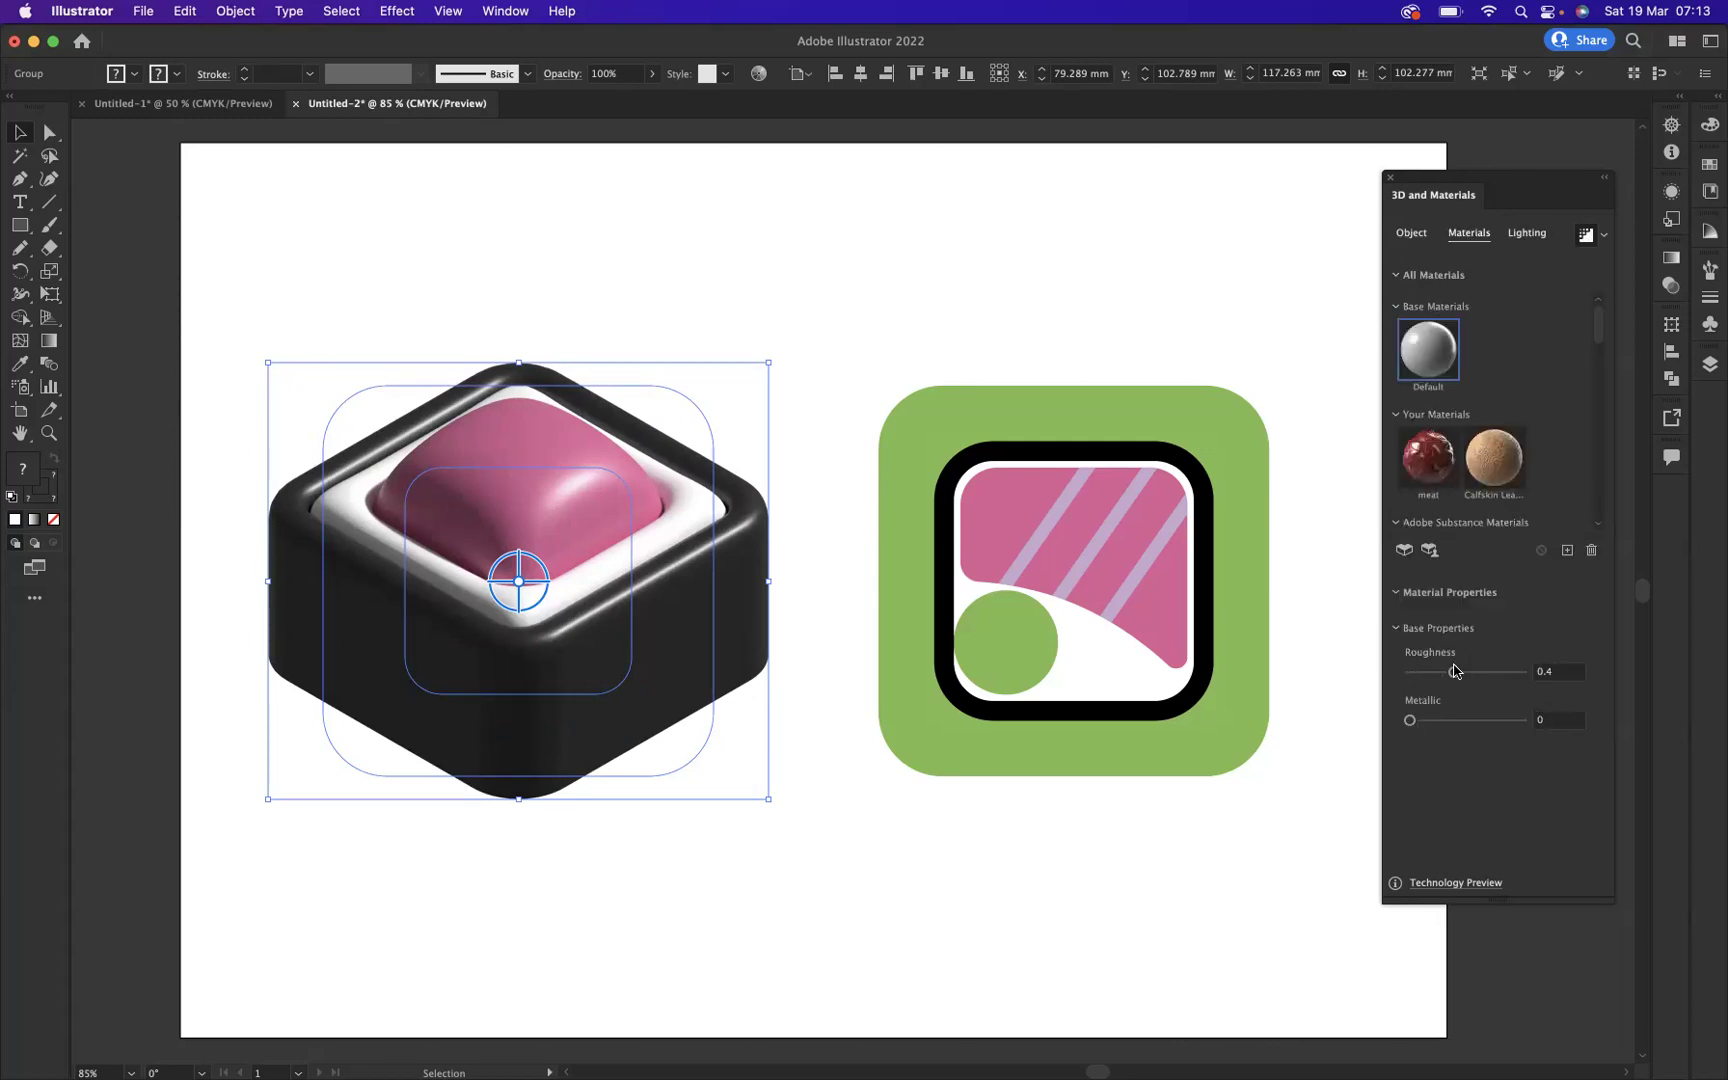
left_click(1570, 672)
key("BackSpace")
type("13")
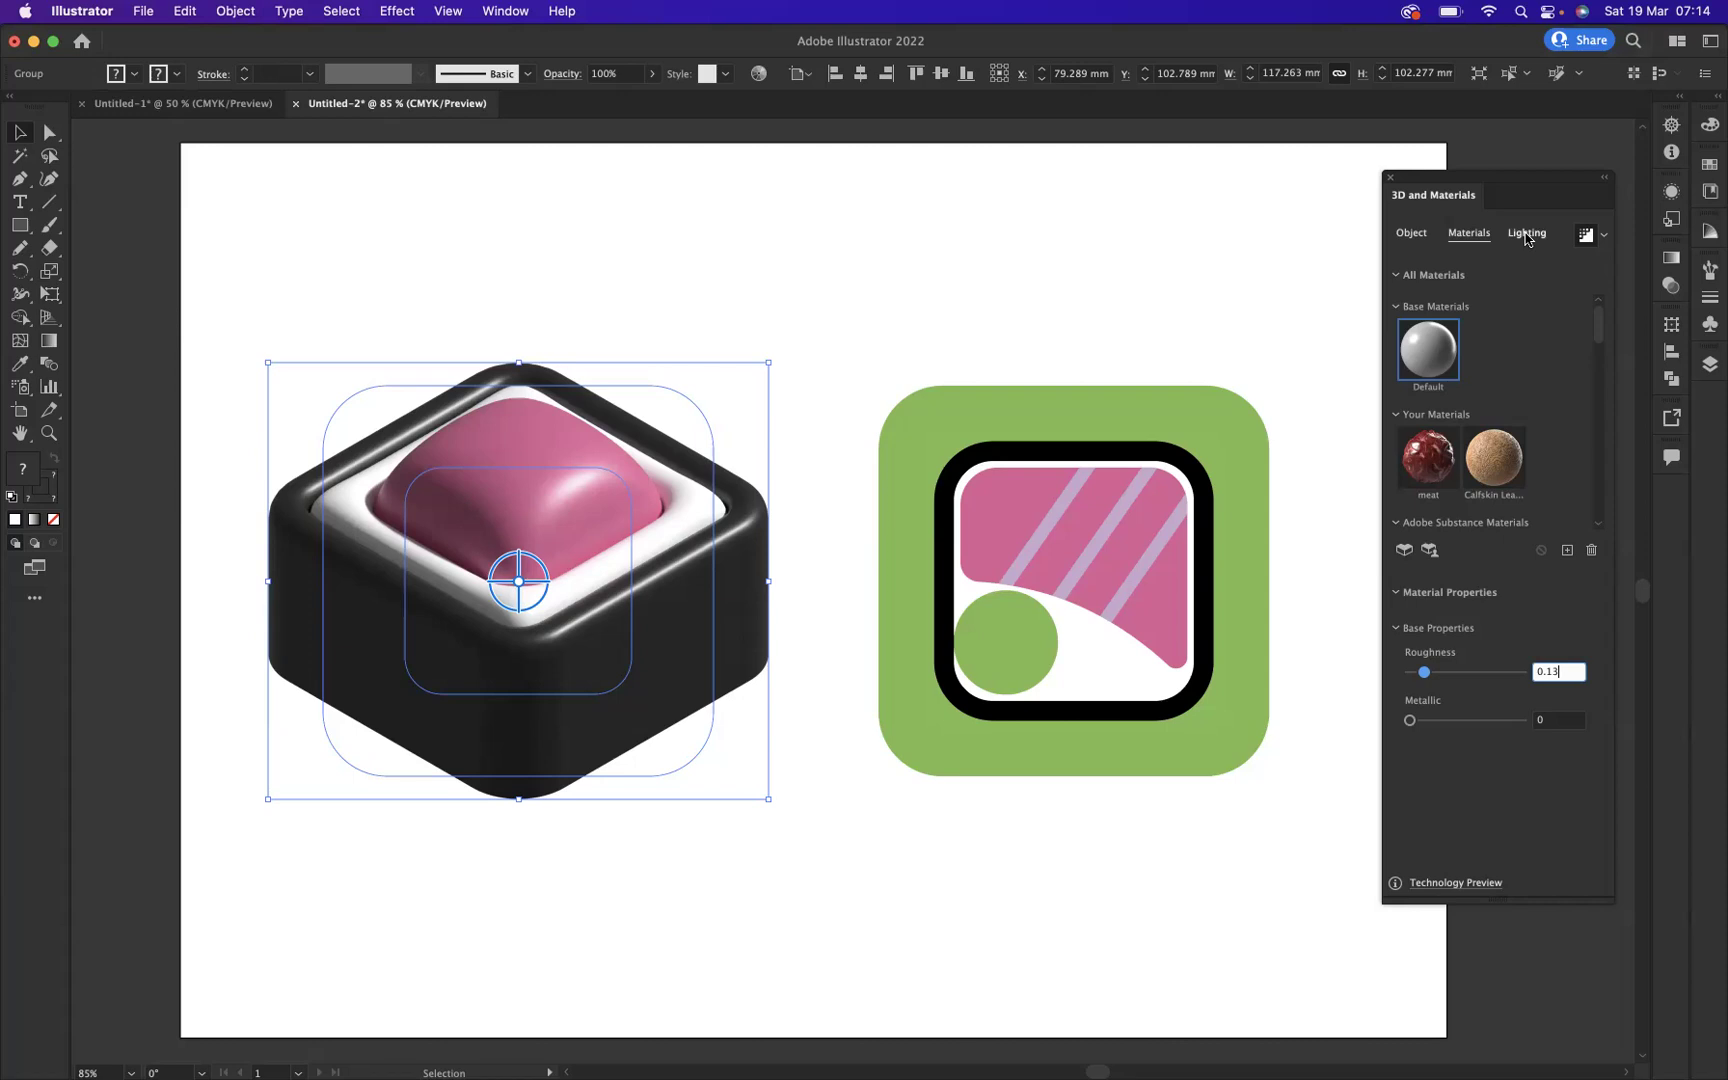
Set the left sushi's light Rotation to -63° and Softness to 55%.
left_click(1527, 234)
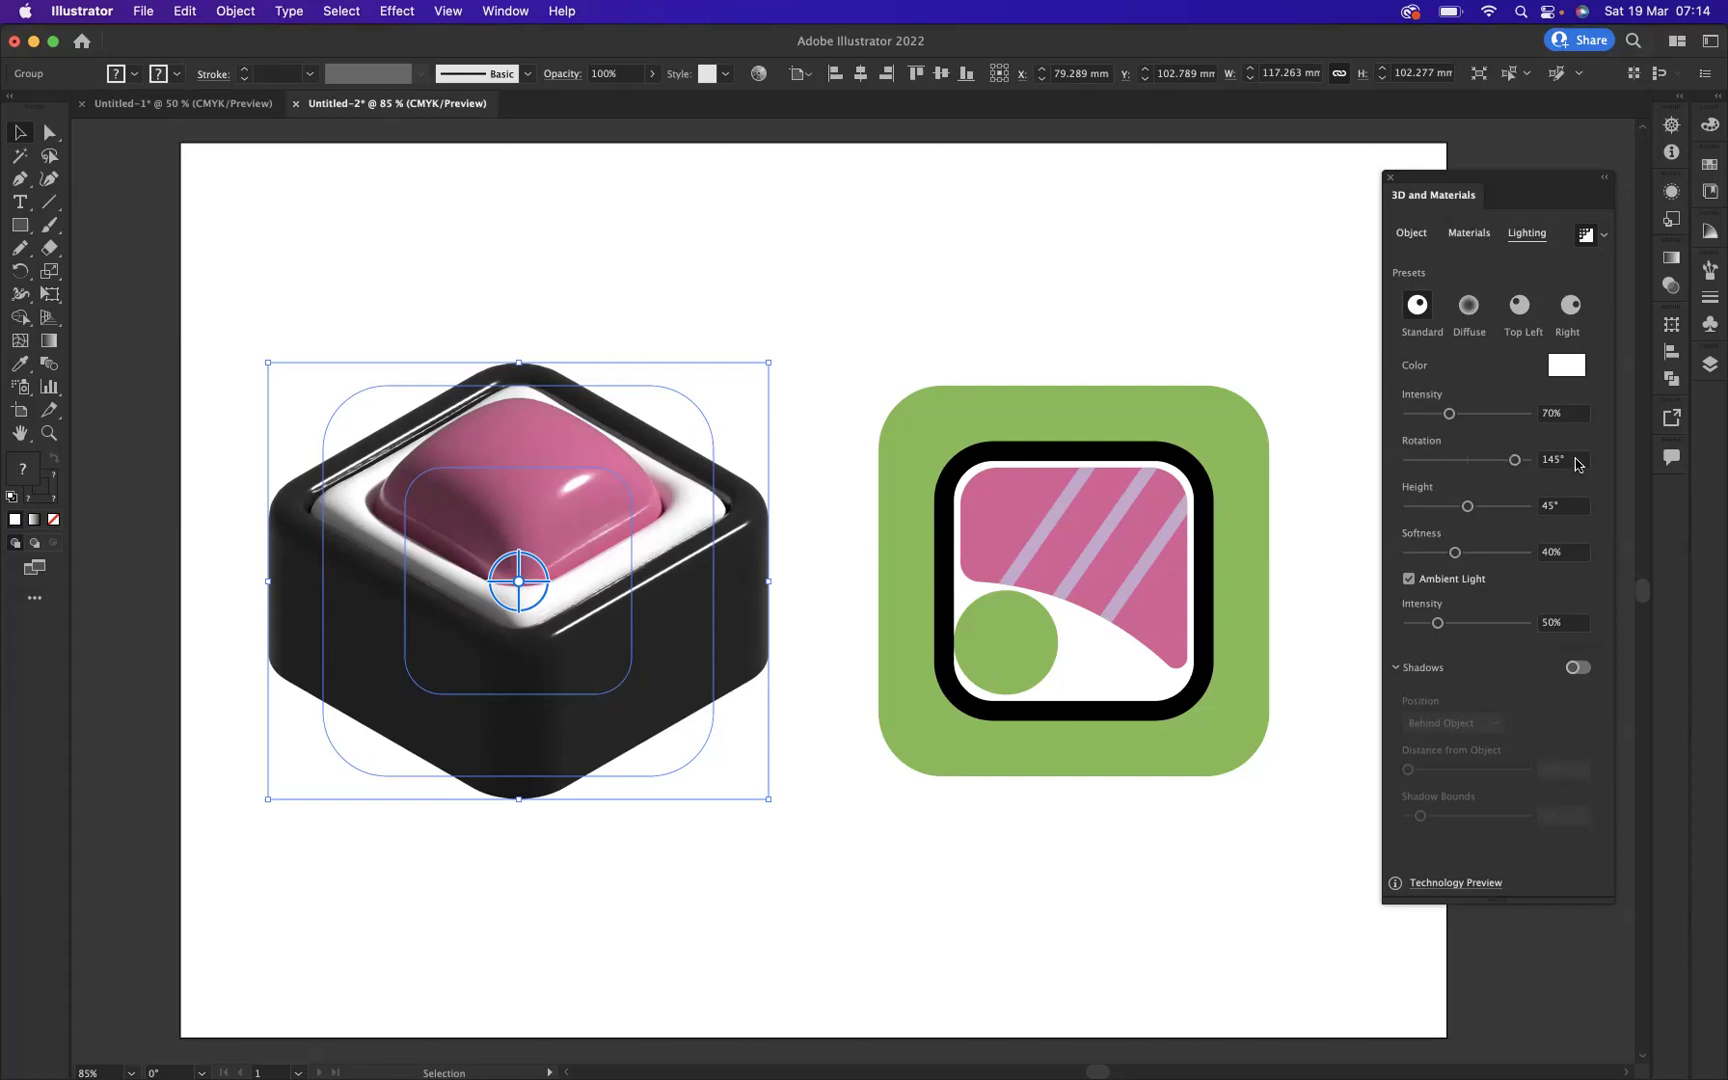
left_click(1575, 460)
key("BackSpace")
type("-63")
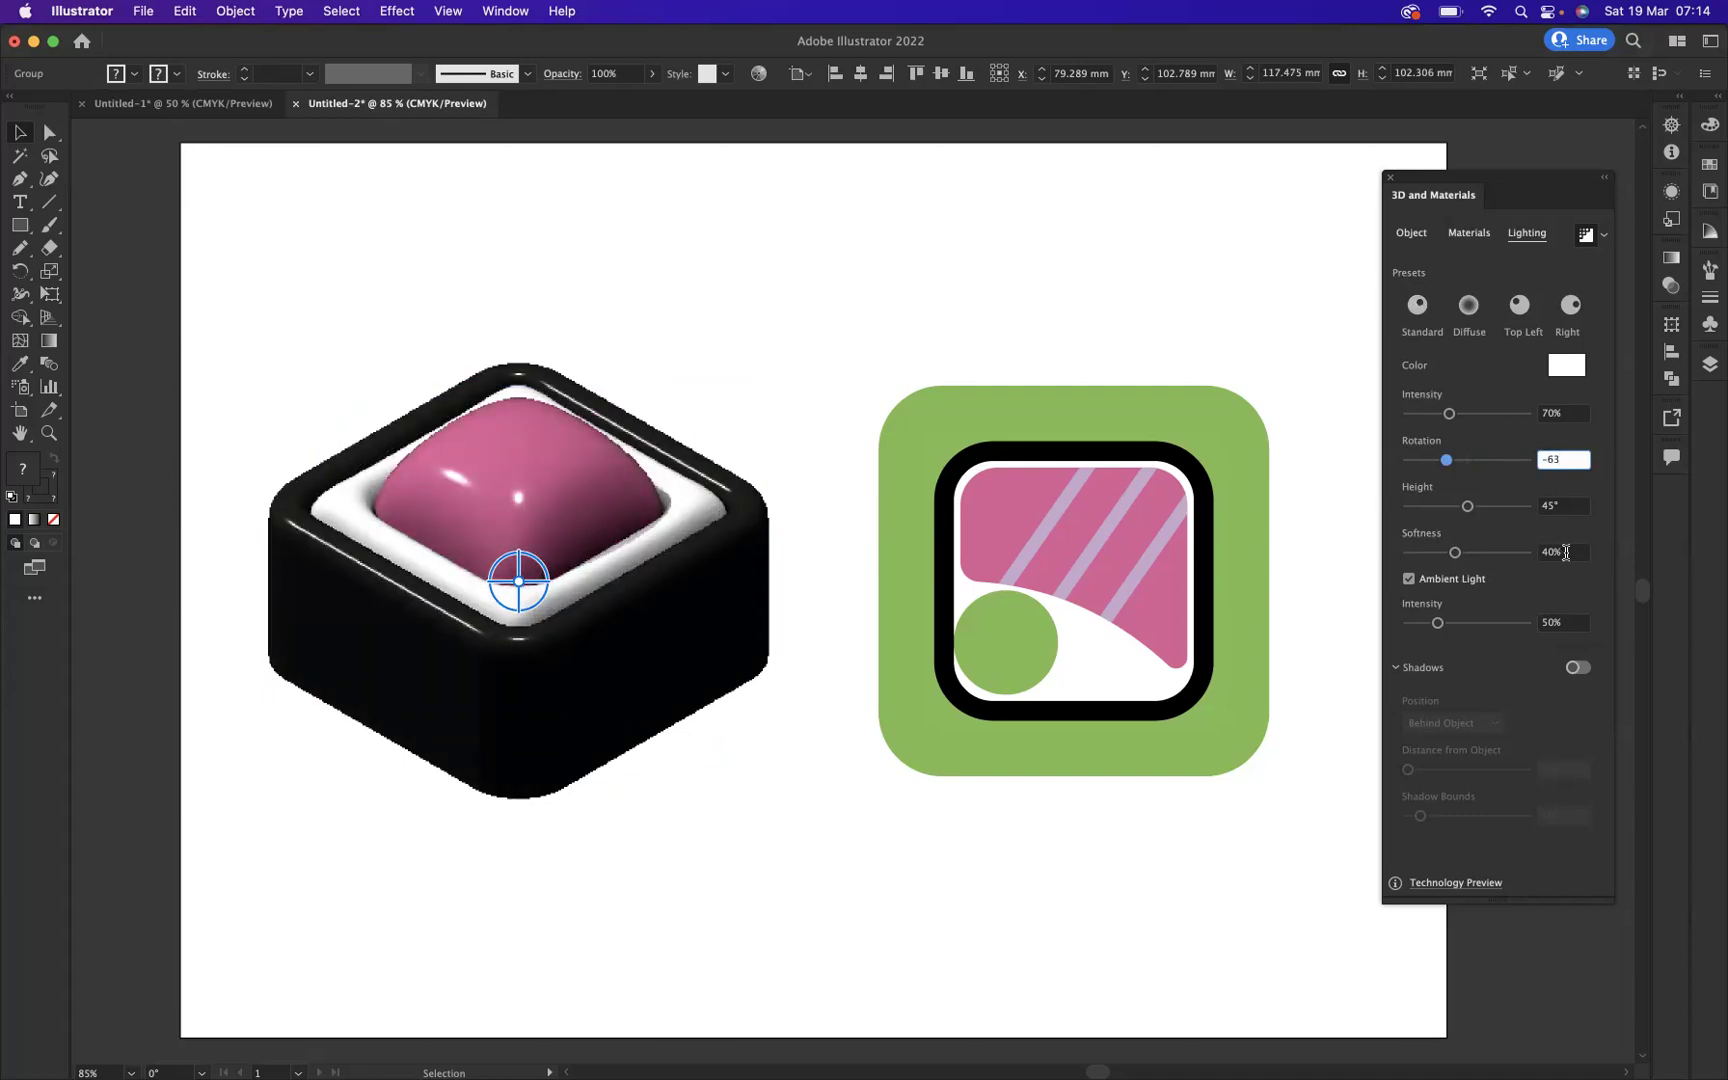
left_click(1570, 552)
type("5")
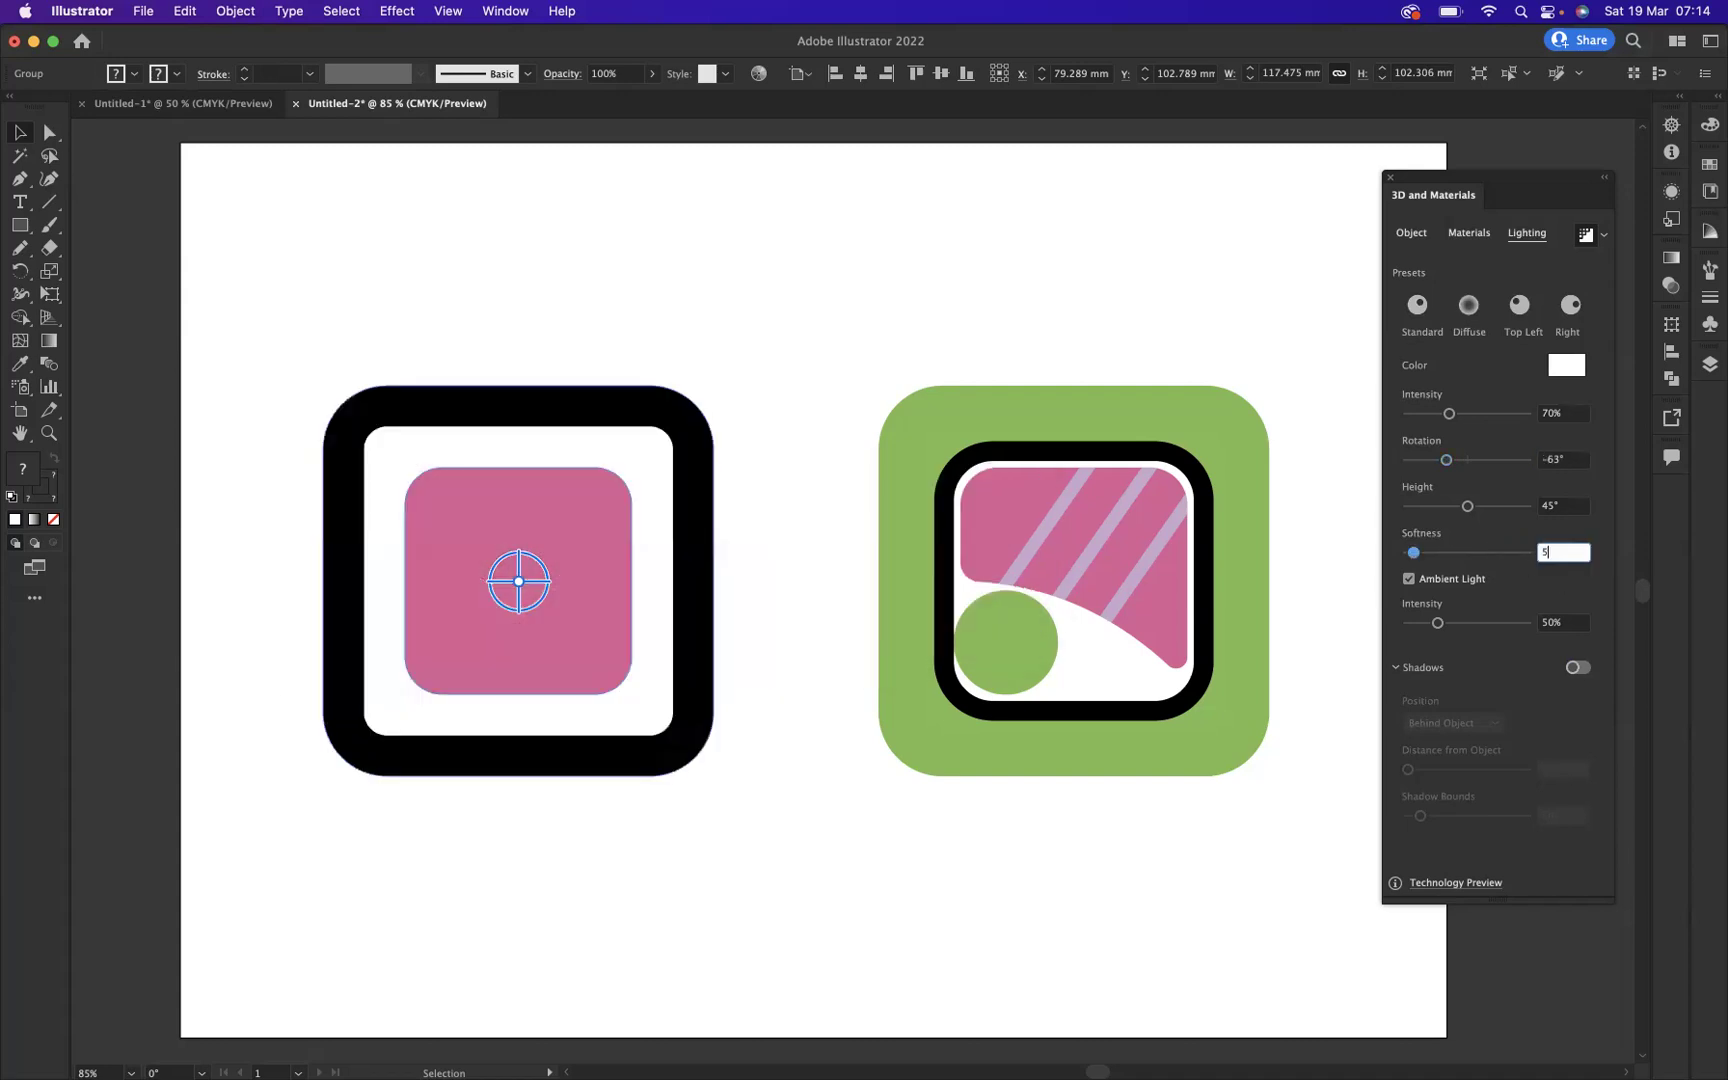
type("5")
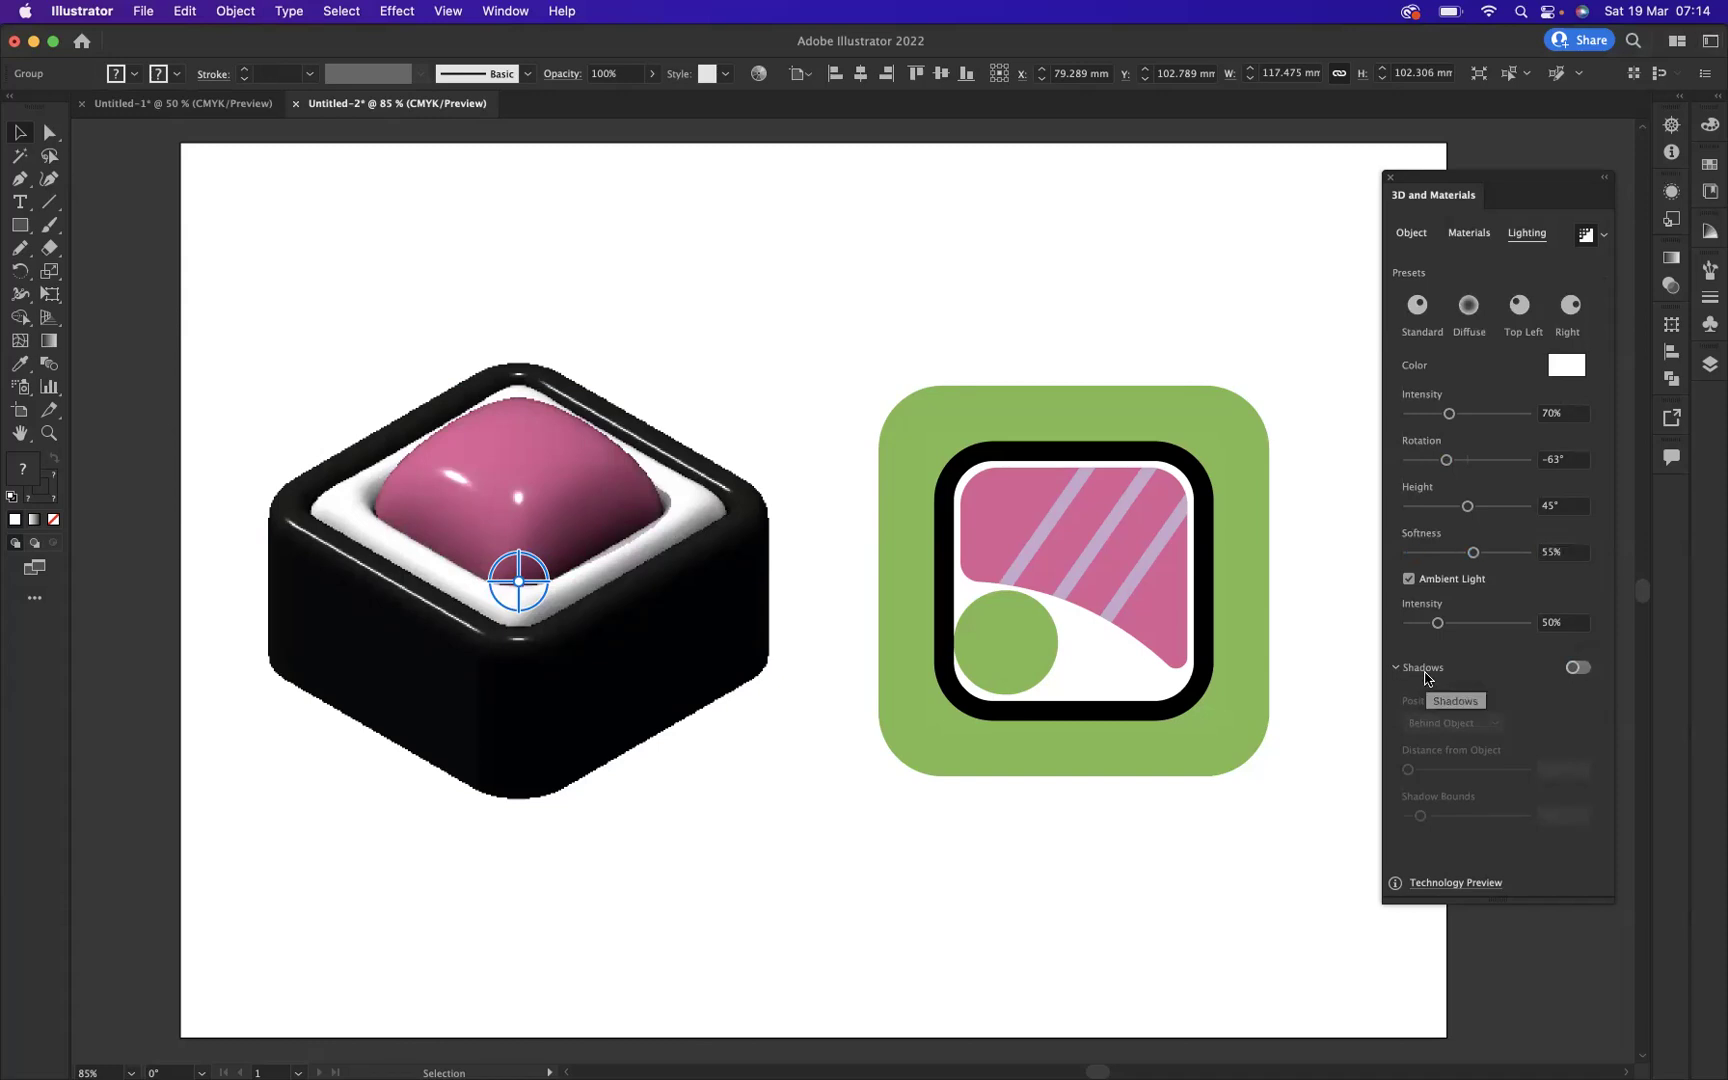
key("Return")
left_click(1480, 667)
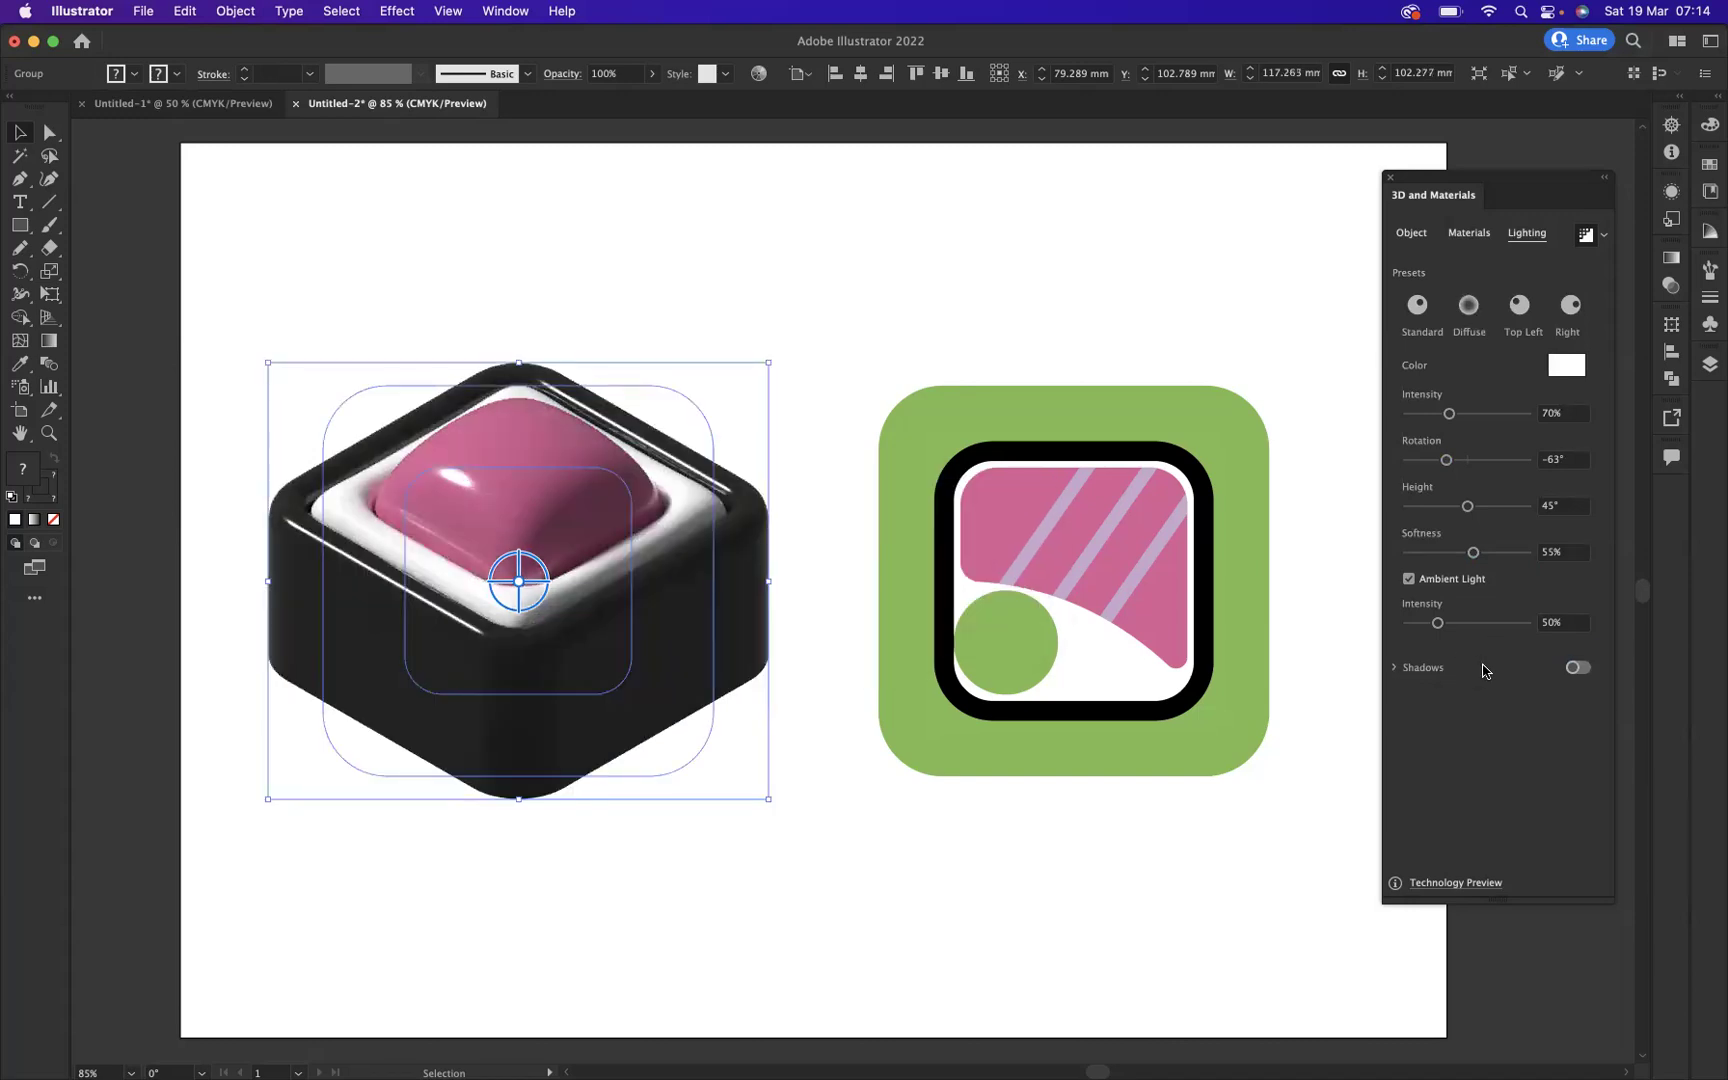
Turn on Shadows for the left sushi with Shadow Bounds of 295%.
left_click(1576, 668)
left_click(1395, 667)
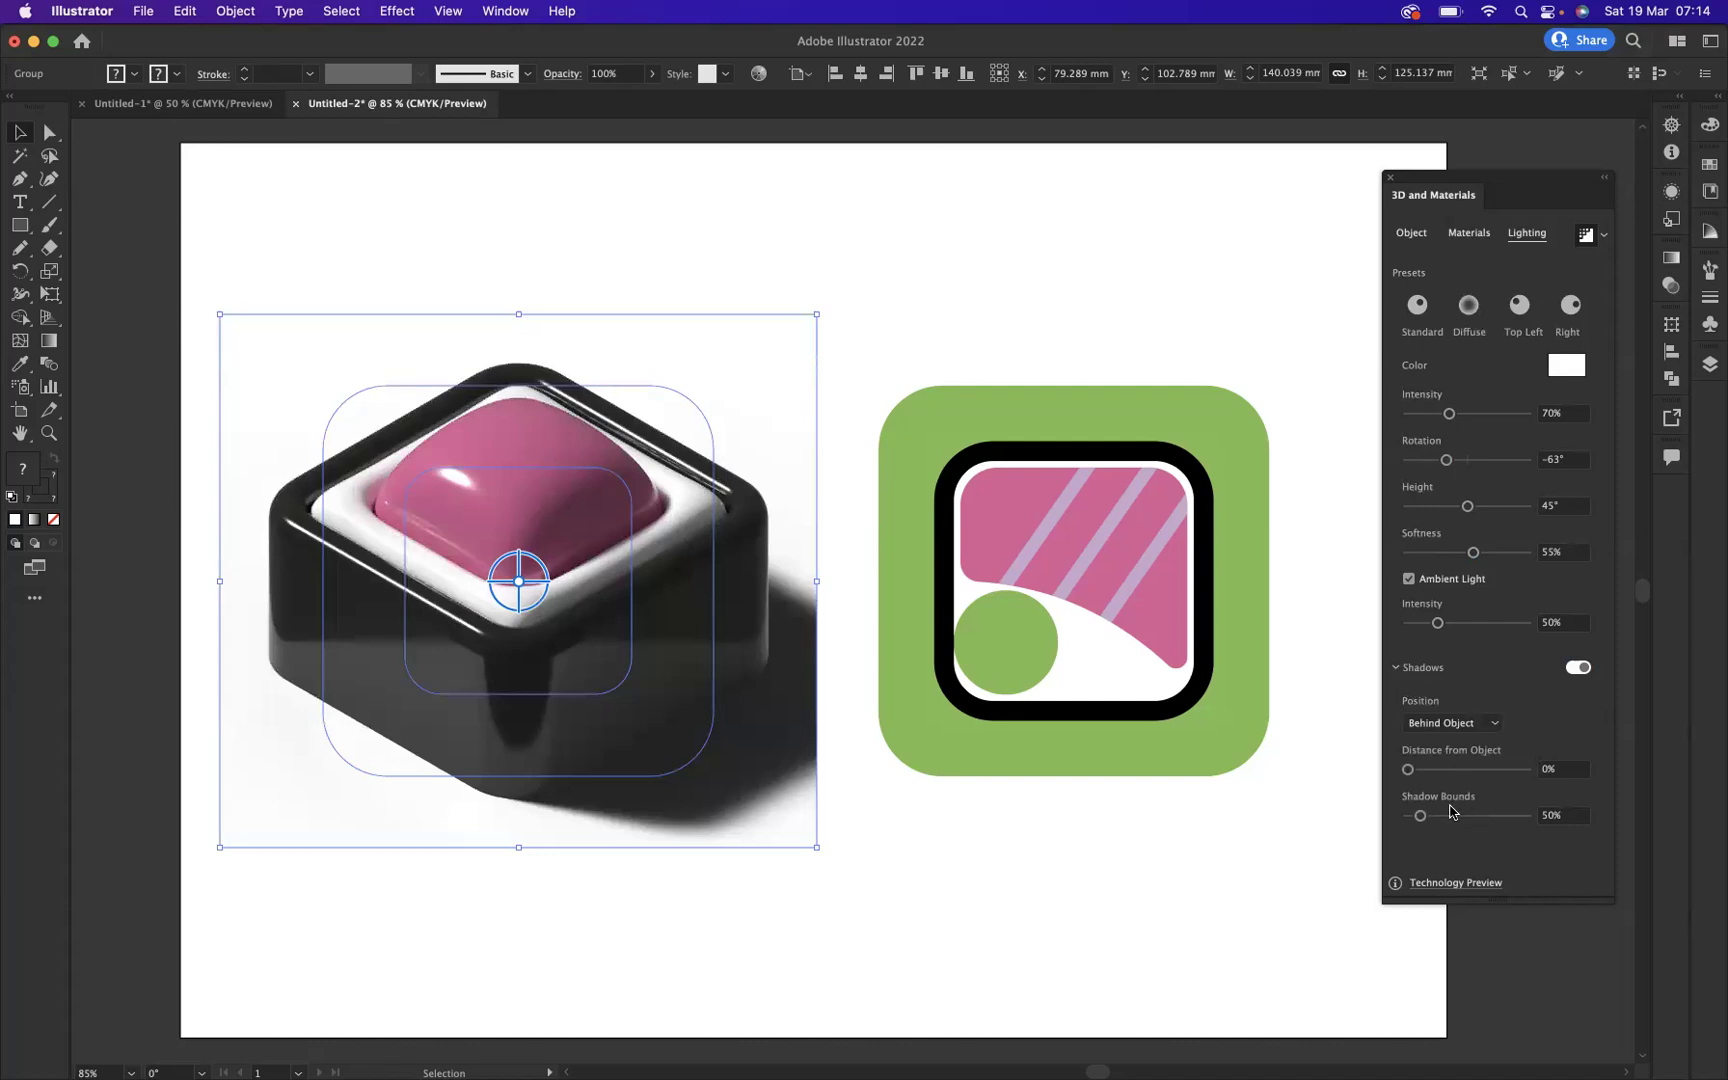
left_click(1570, 816)
key("BackSpace")
key("BackSpace")
key("BackSpace")
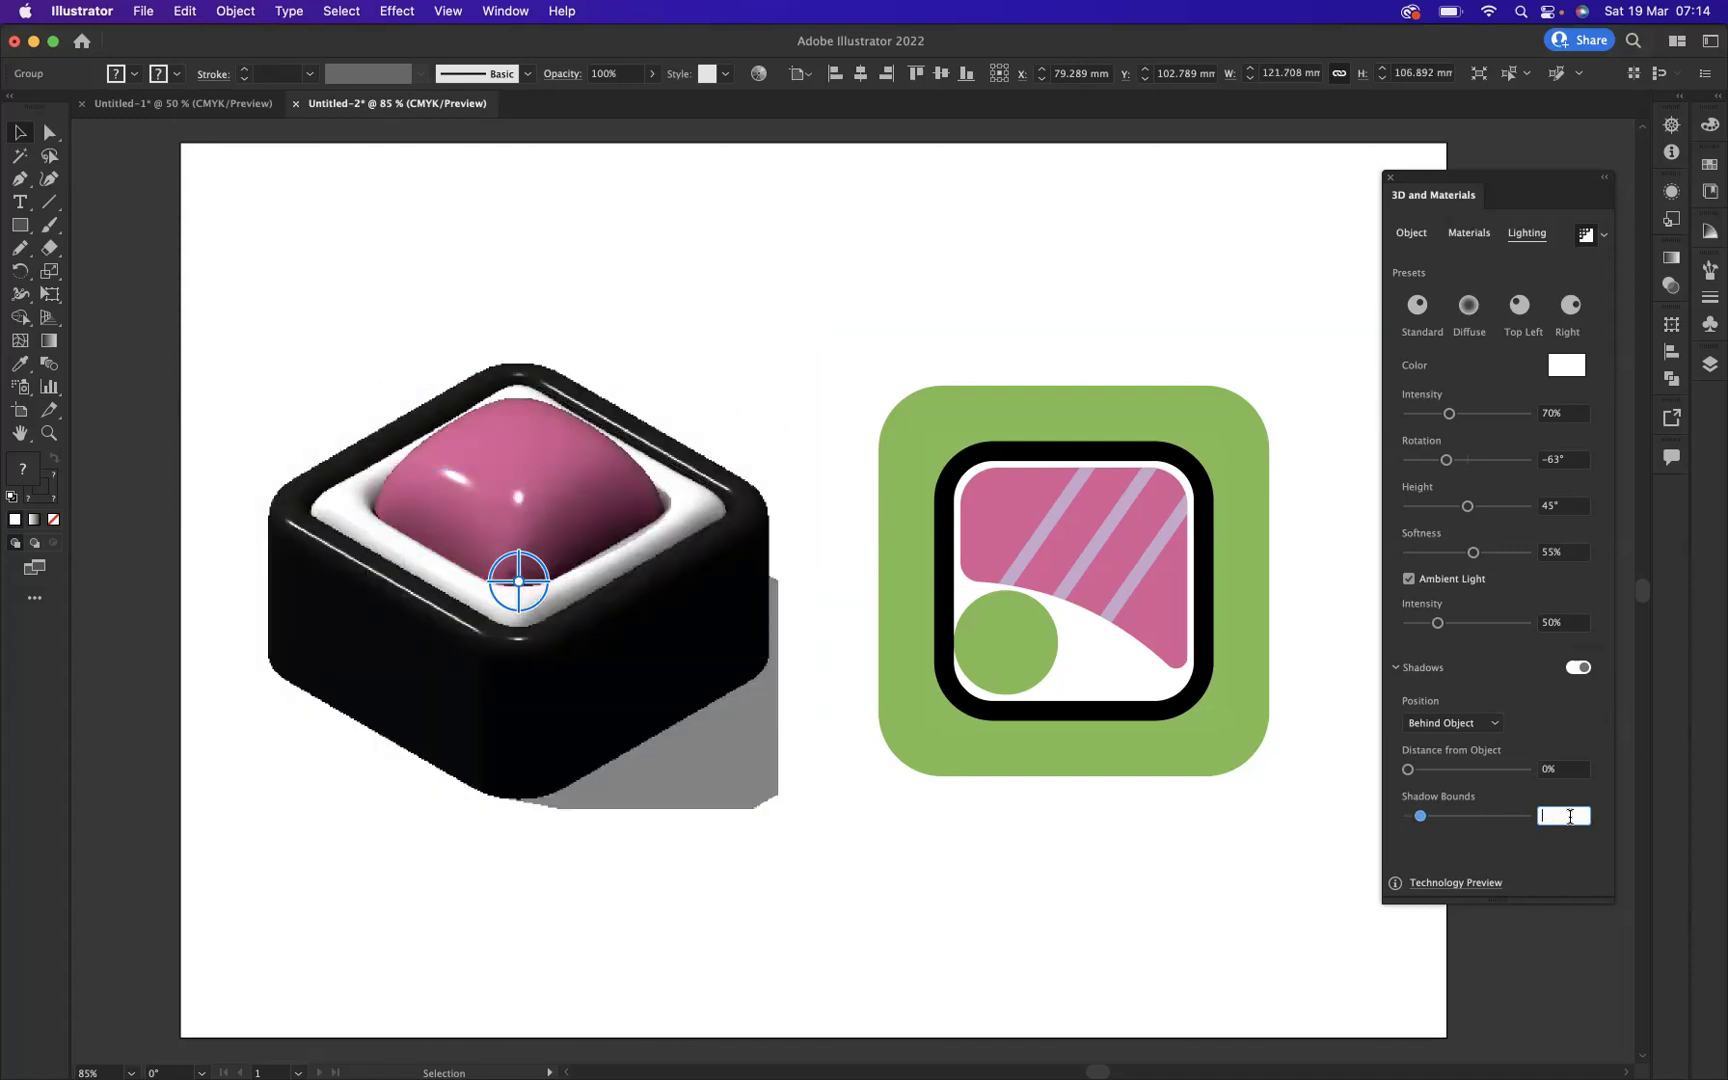
type("295")
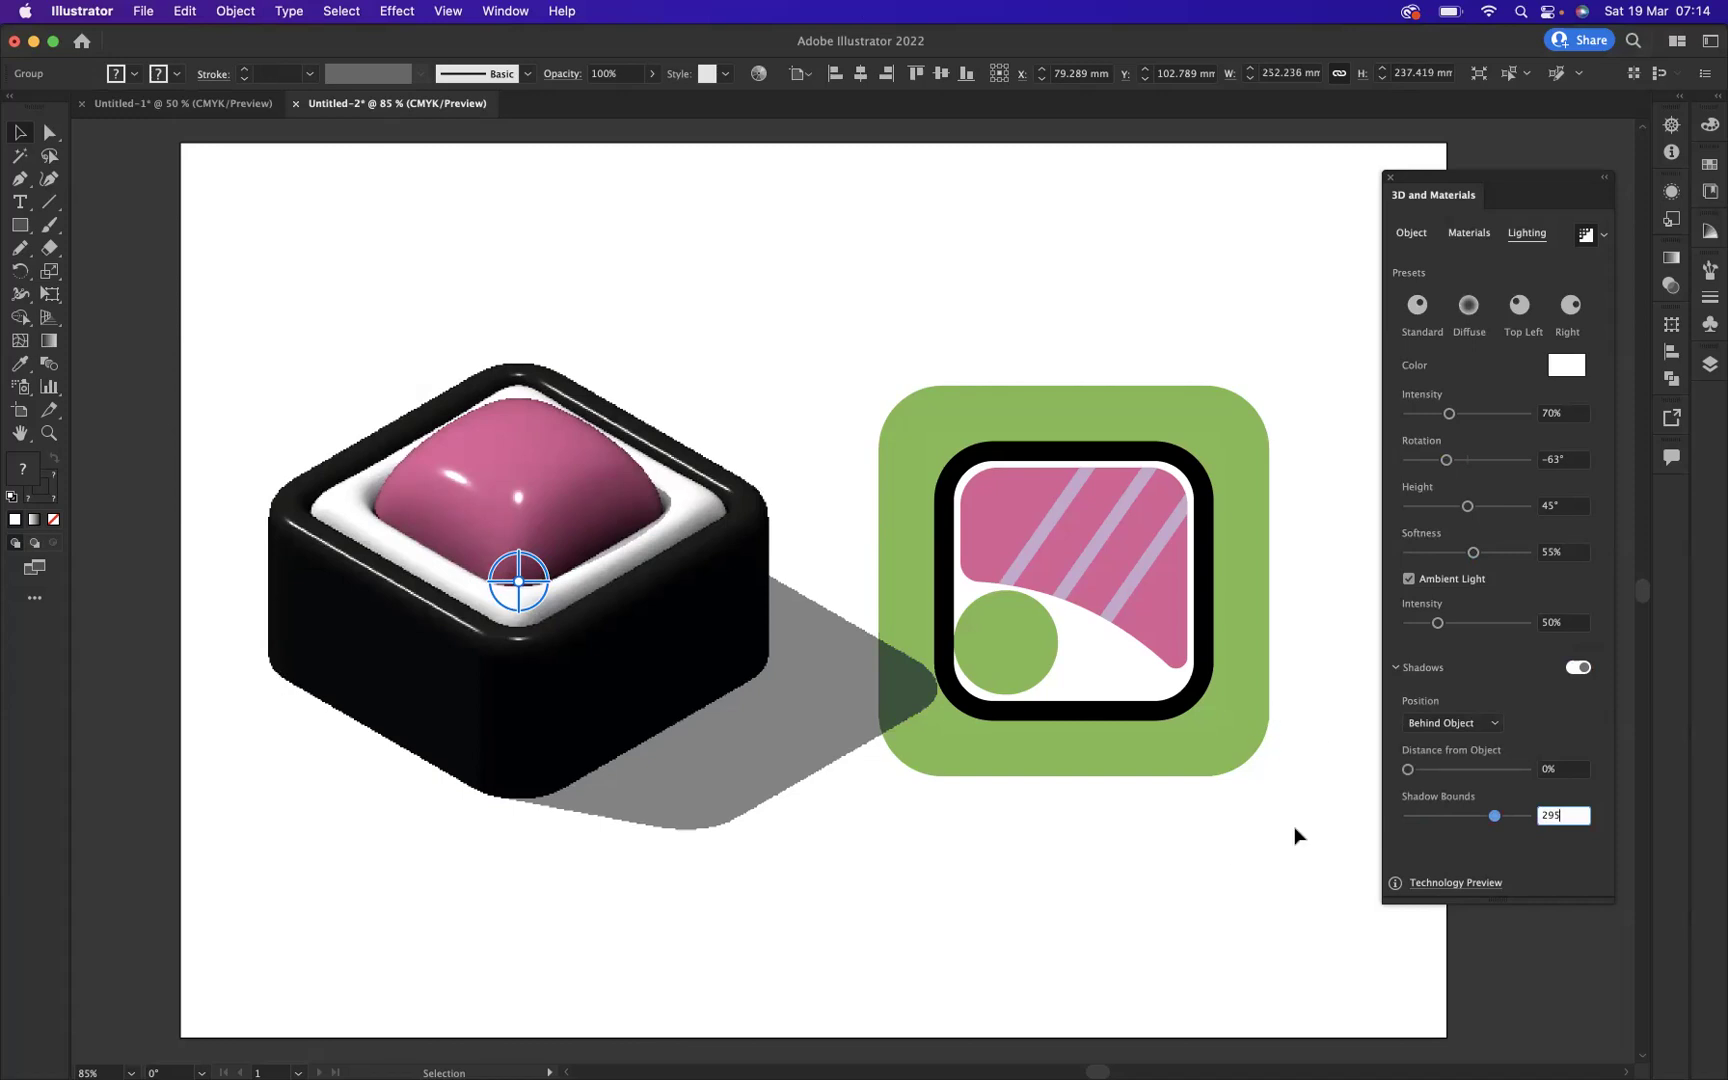
key("Return")
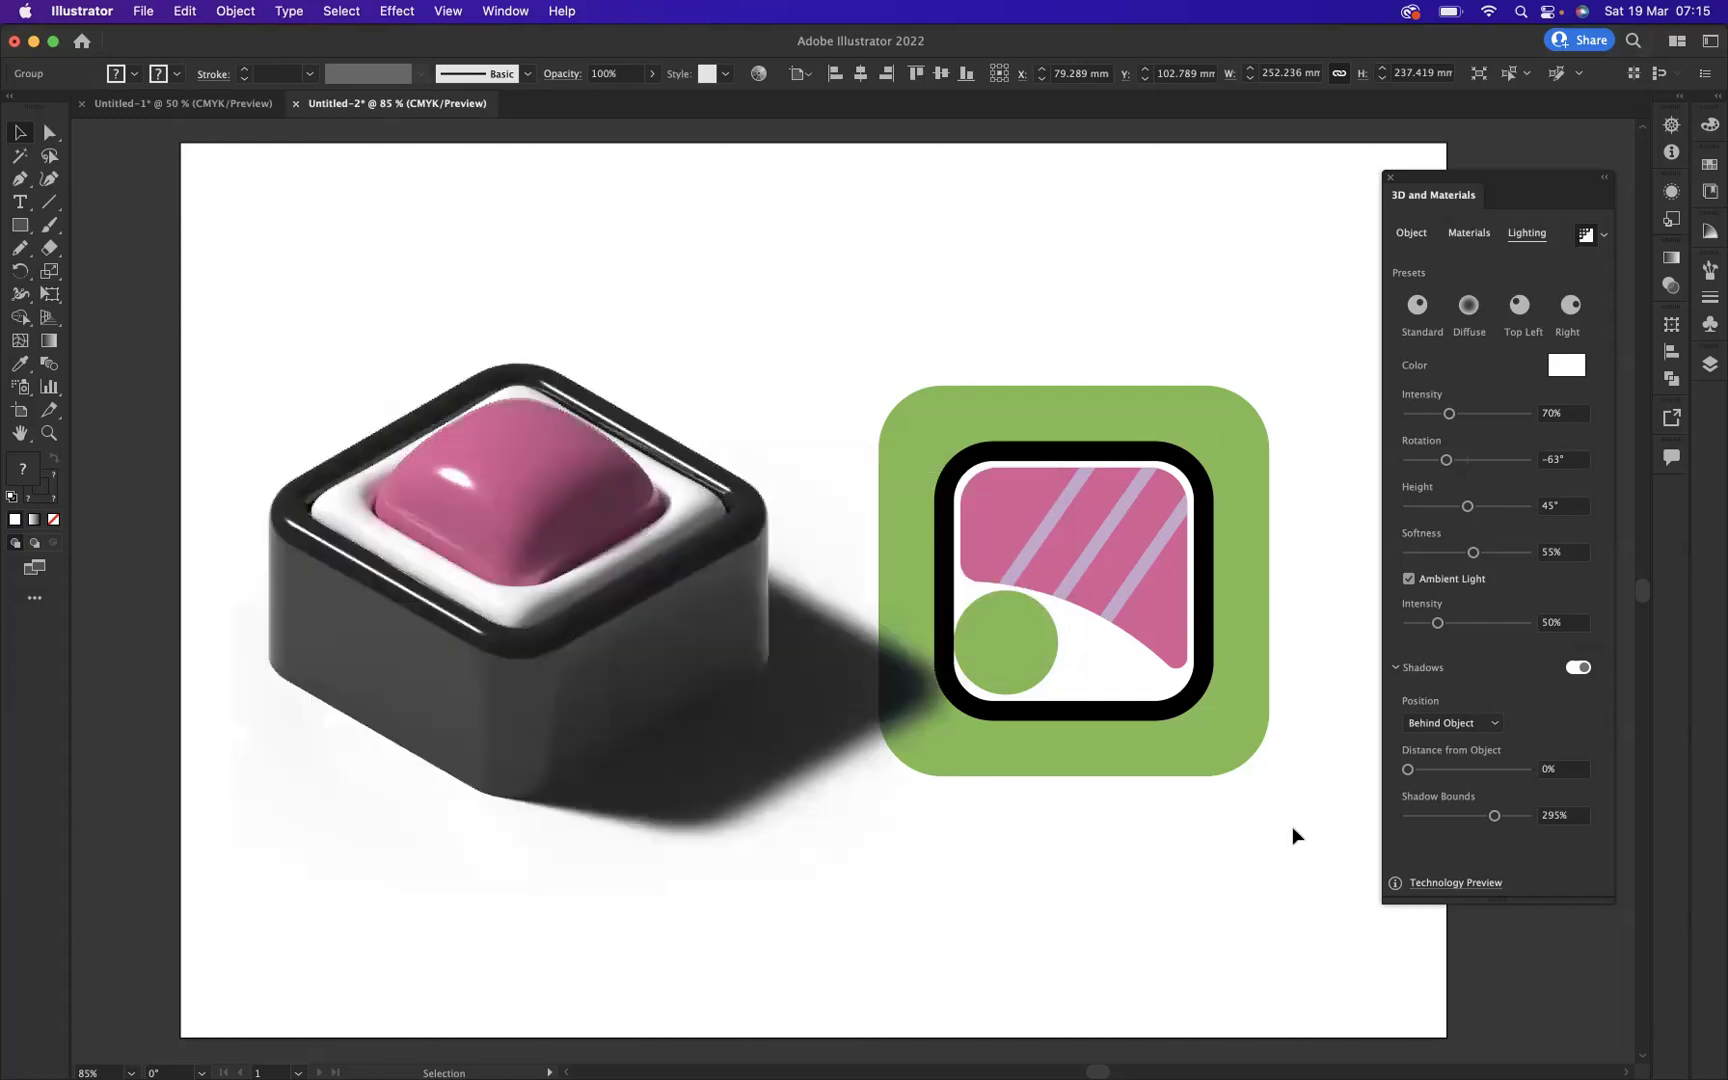
Move the whole flat green sushi icon up and to the right.
left_click(1292, 826)
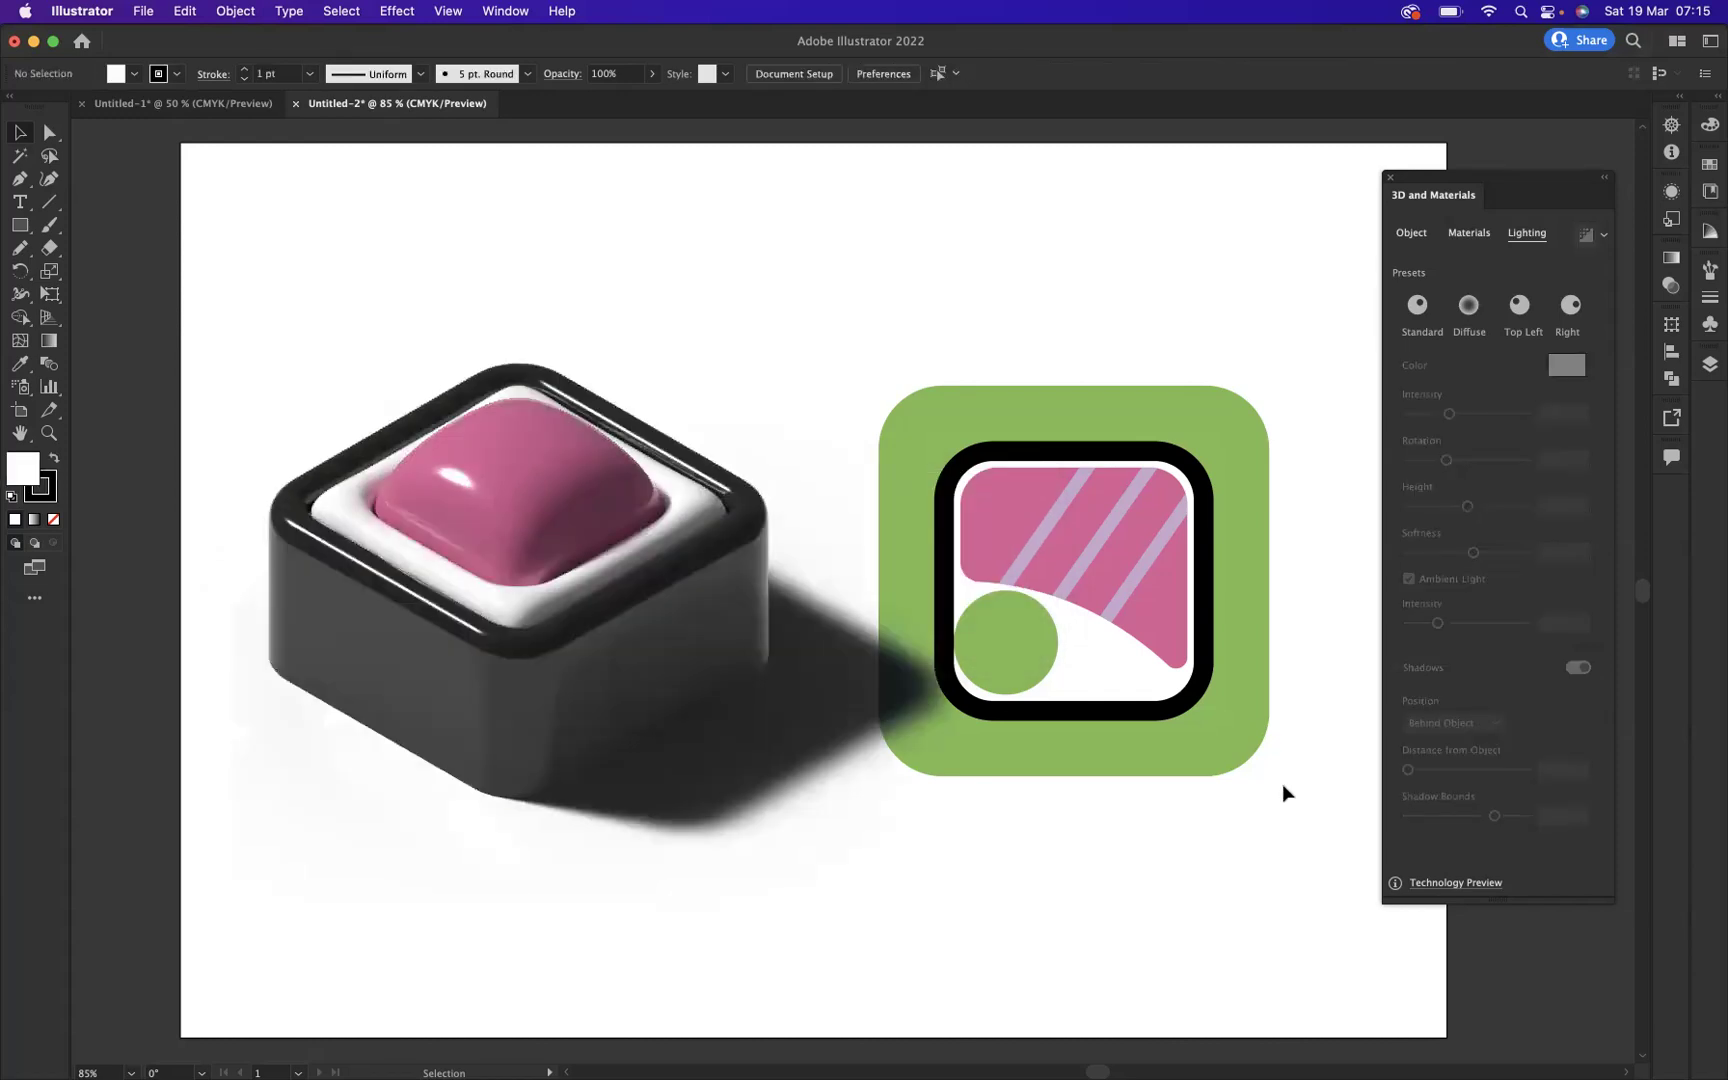
left_click_drag(1100, 392, 1172, 358)
key("super+z")
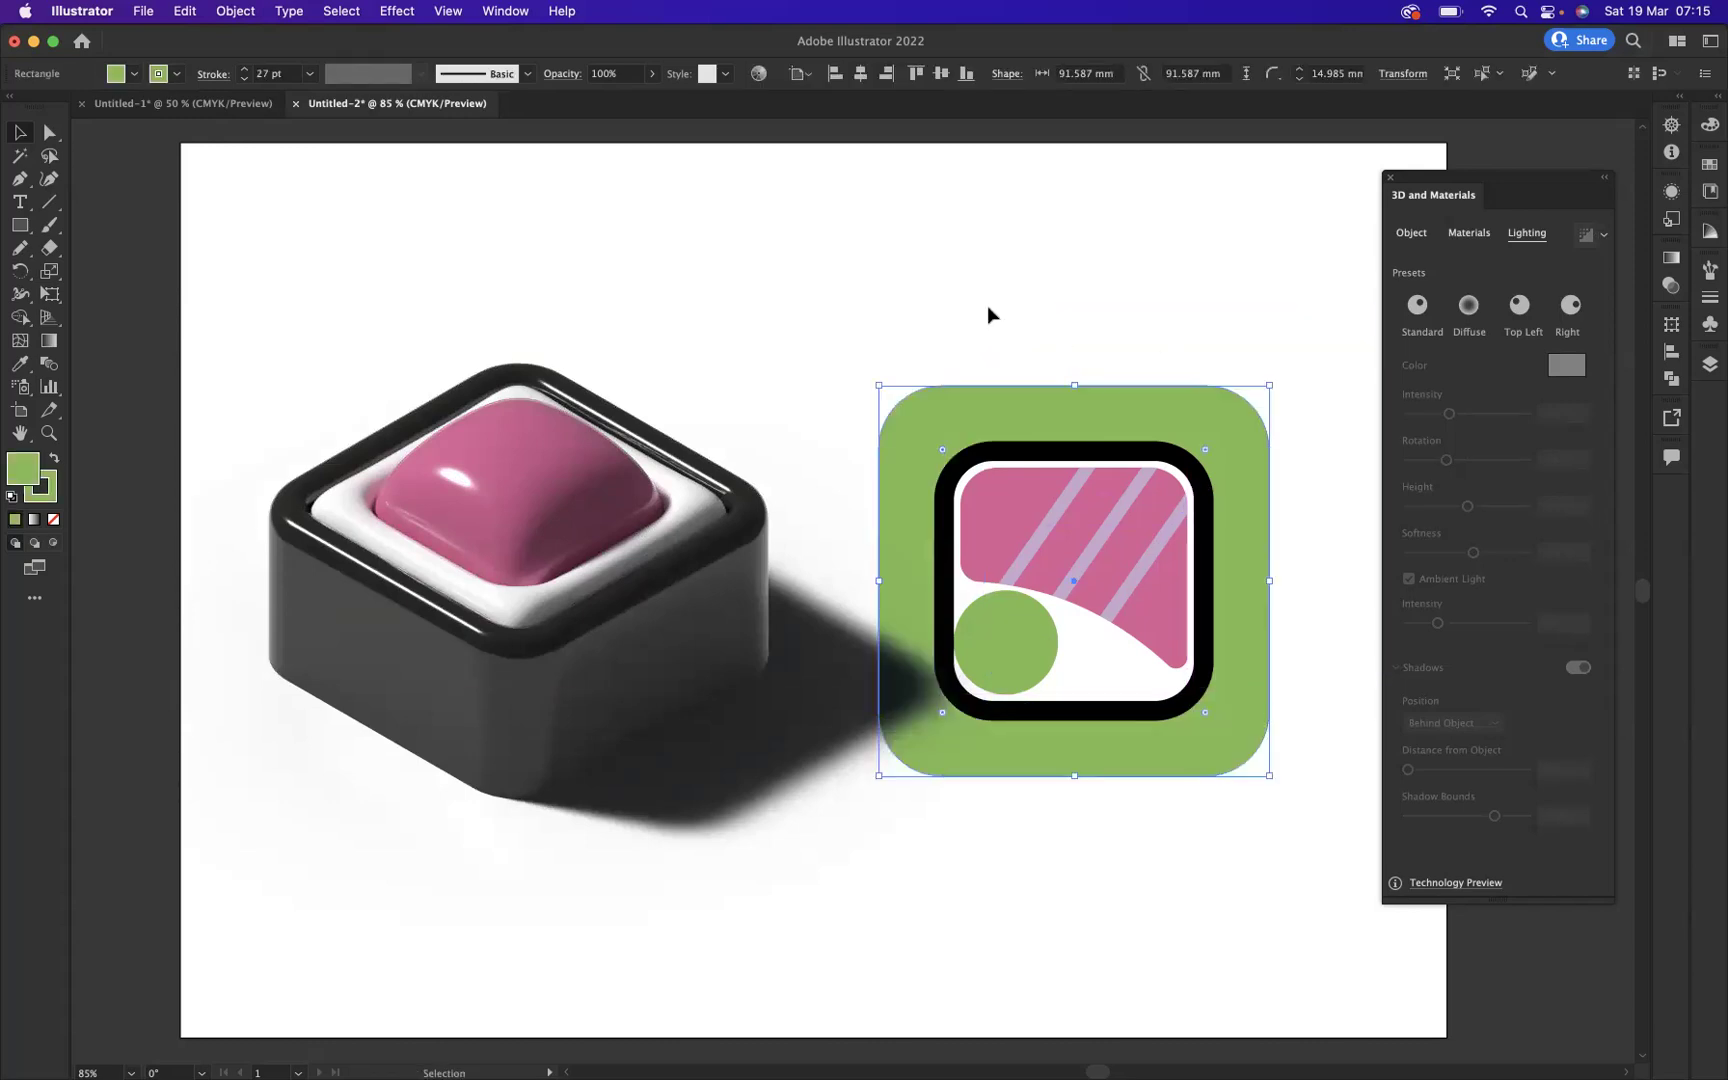
left_click_drag(987, 316, 1160, 650)
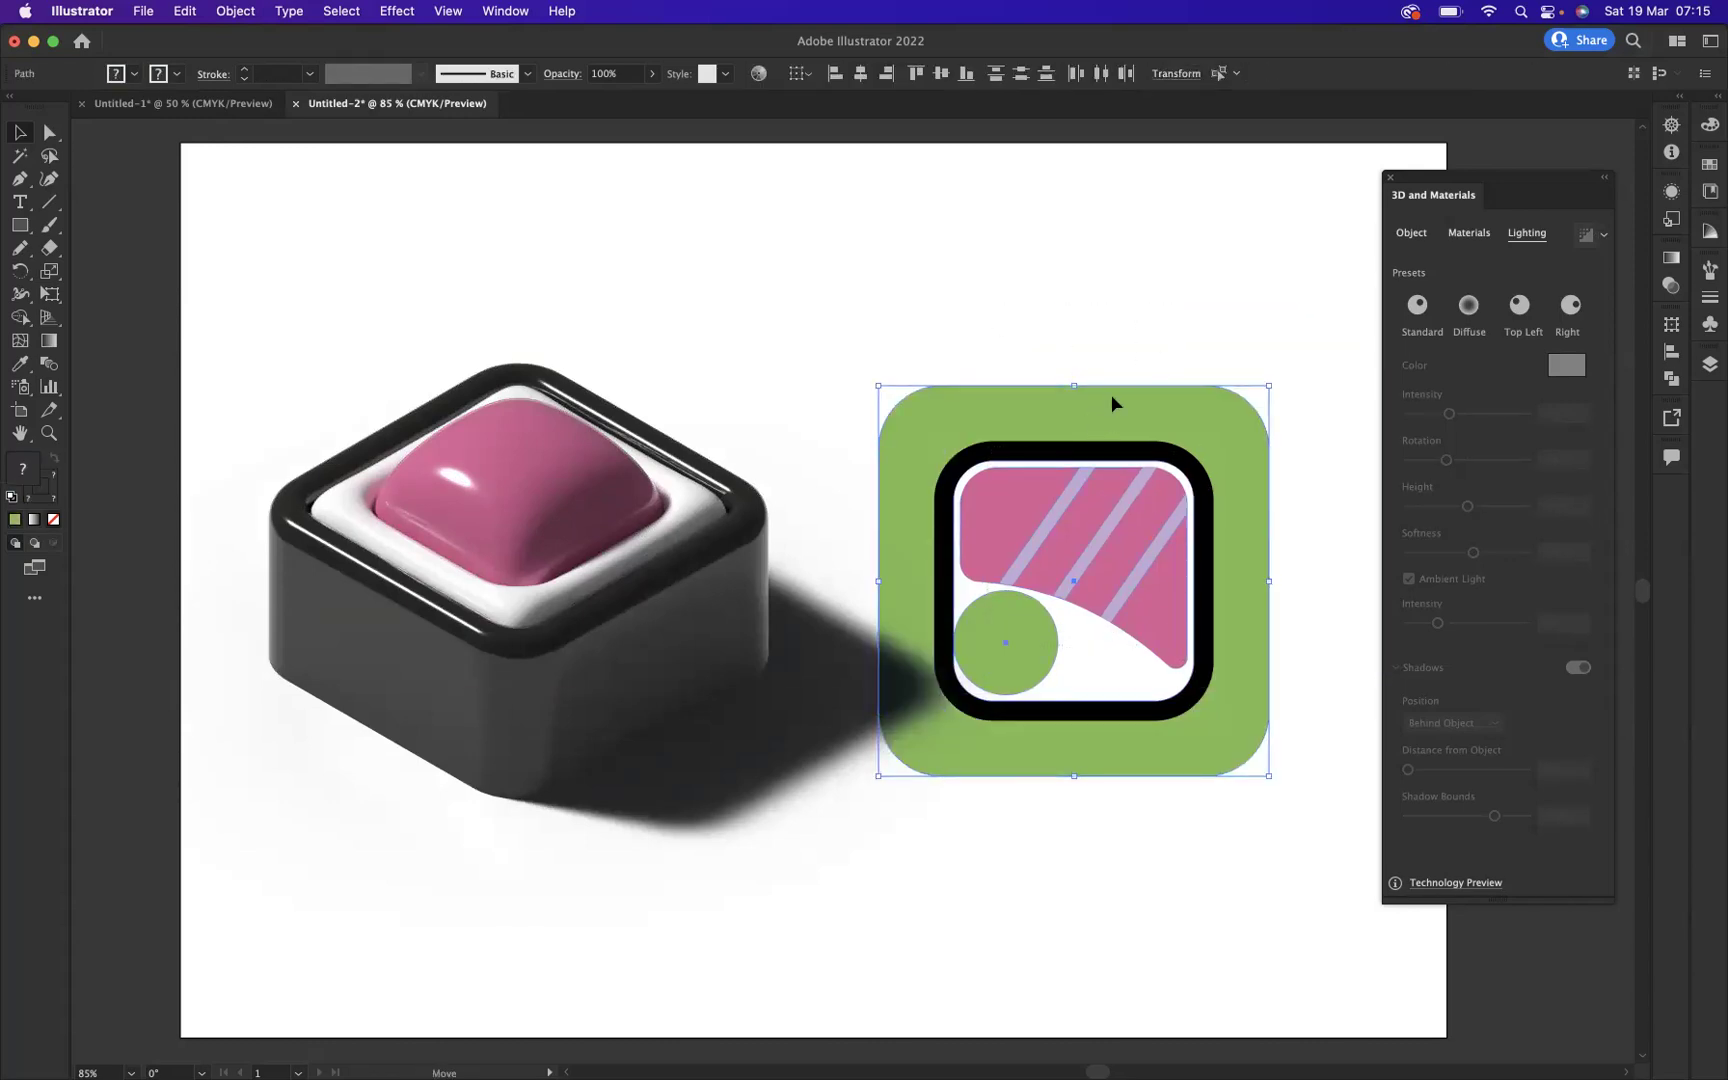
left_click_drag(1111, 394, 1156, 269)
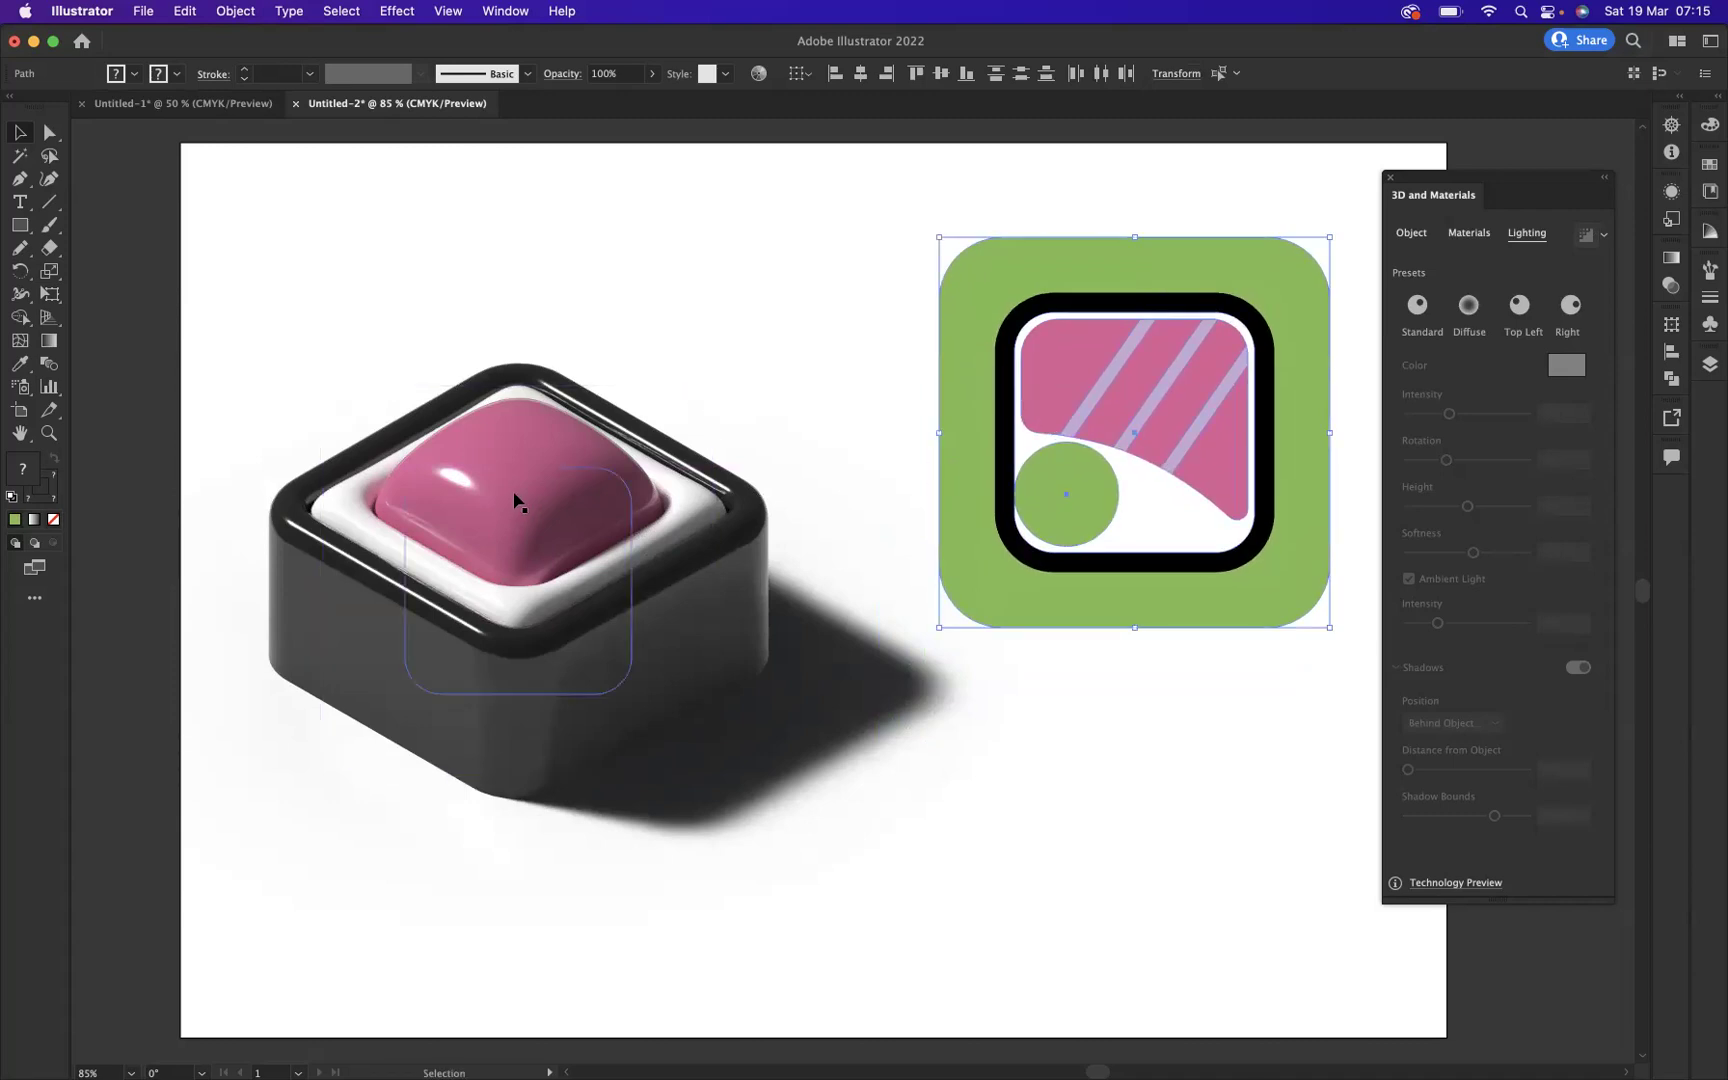
Duplicate the green circle below the icon, then reselect the icon group.
left_click(515, 400)
left_click(1230, 872)
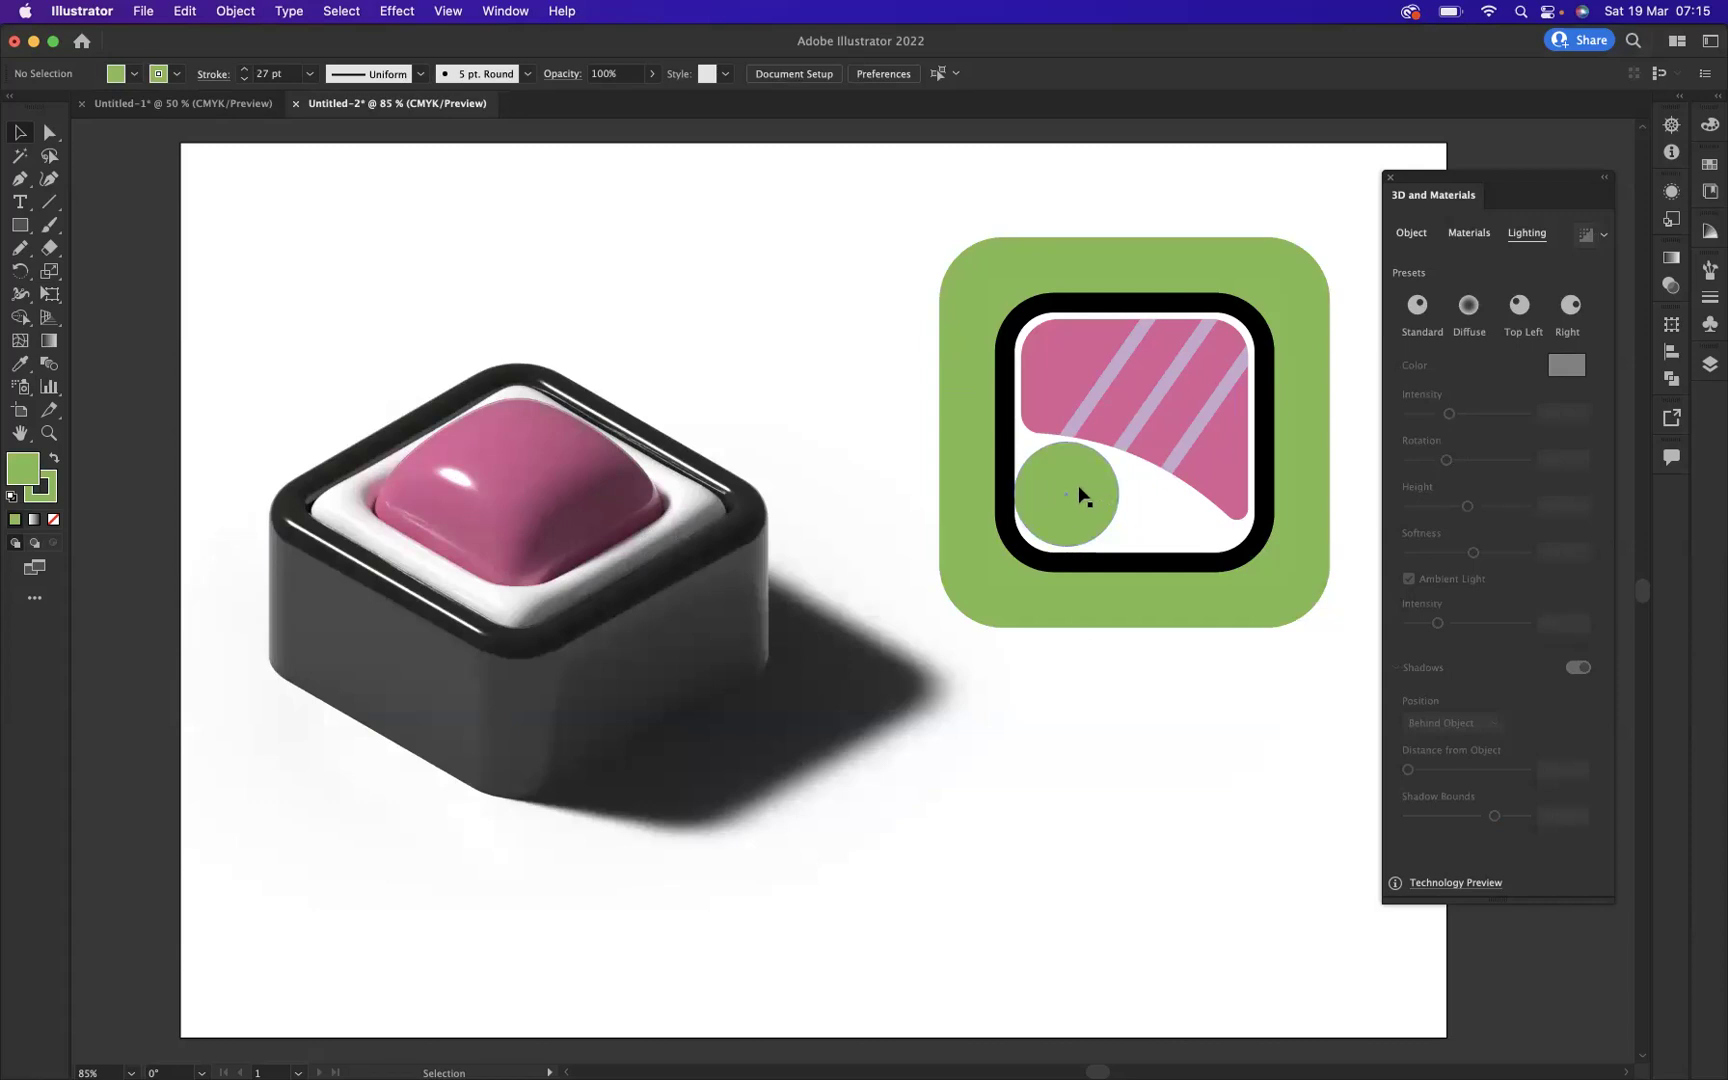
mouse_move(1080, 501)
left_mouse_down()
mouse_move(942, 922)
mouse_move(842, 933)
mouse_move(845, 948)
left_mouse_up()
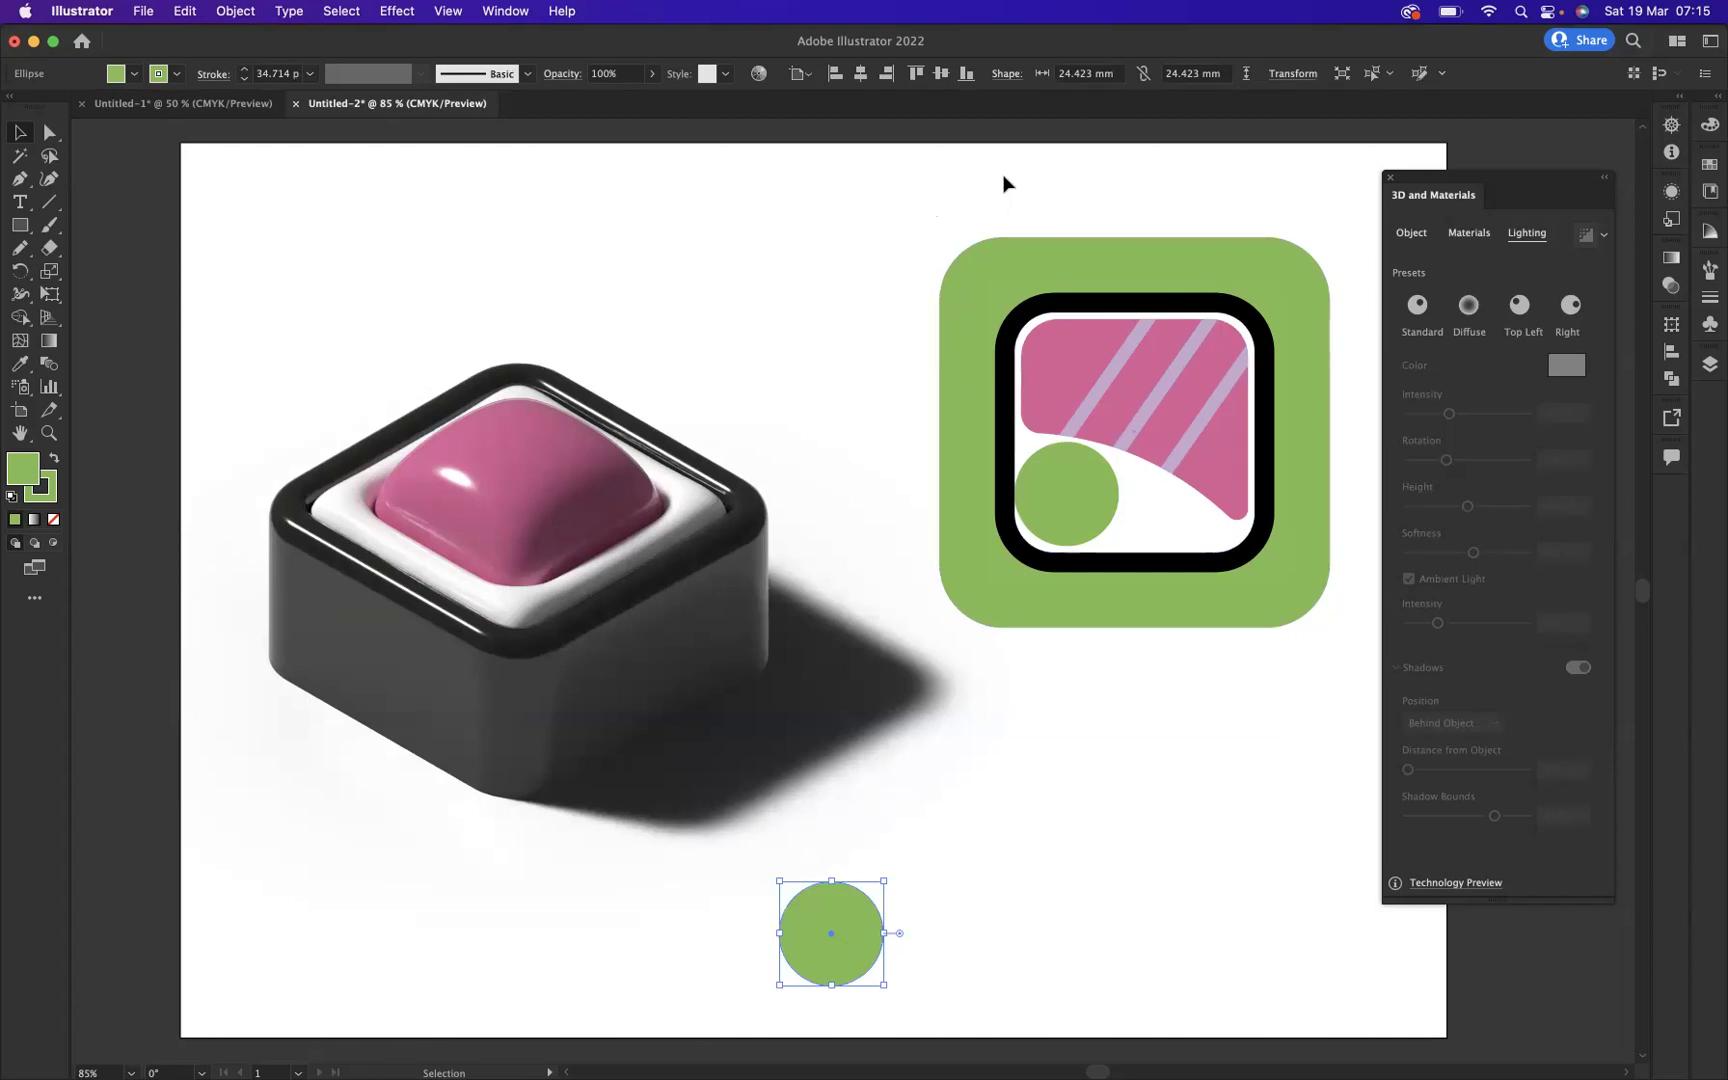
left_click_drag(1004, 183, 1337, 590)
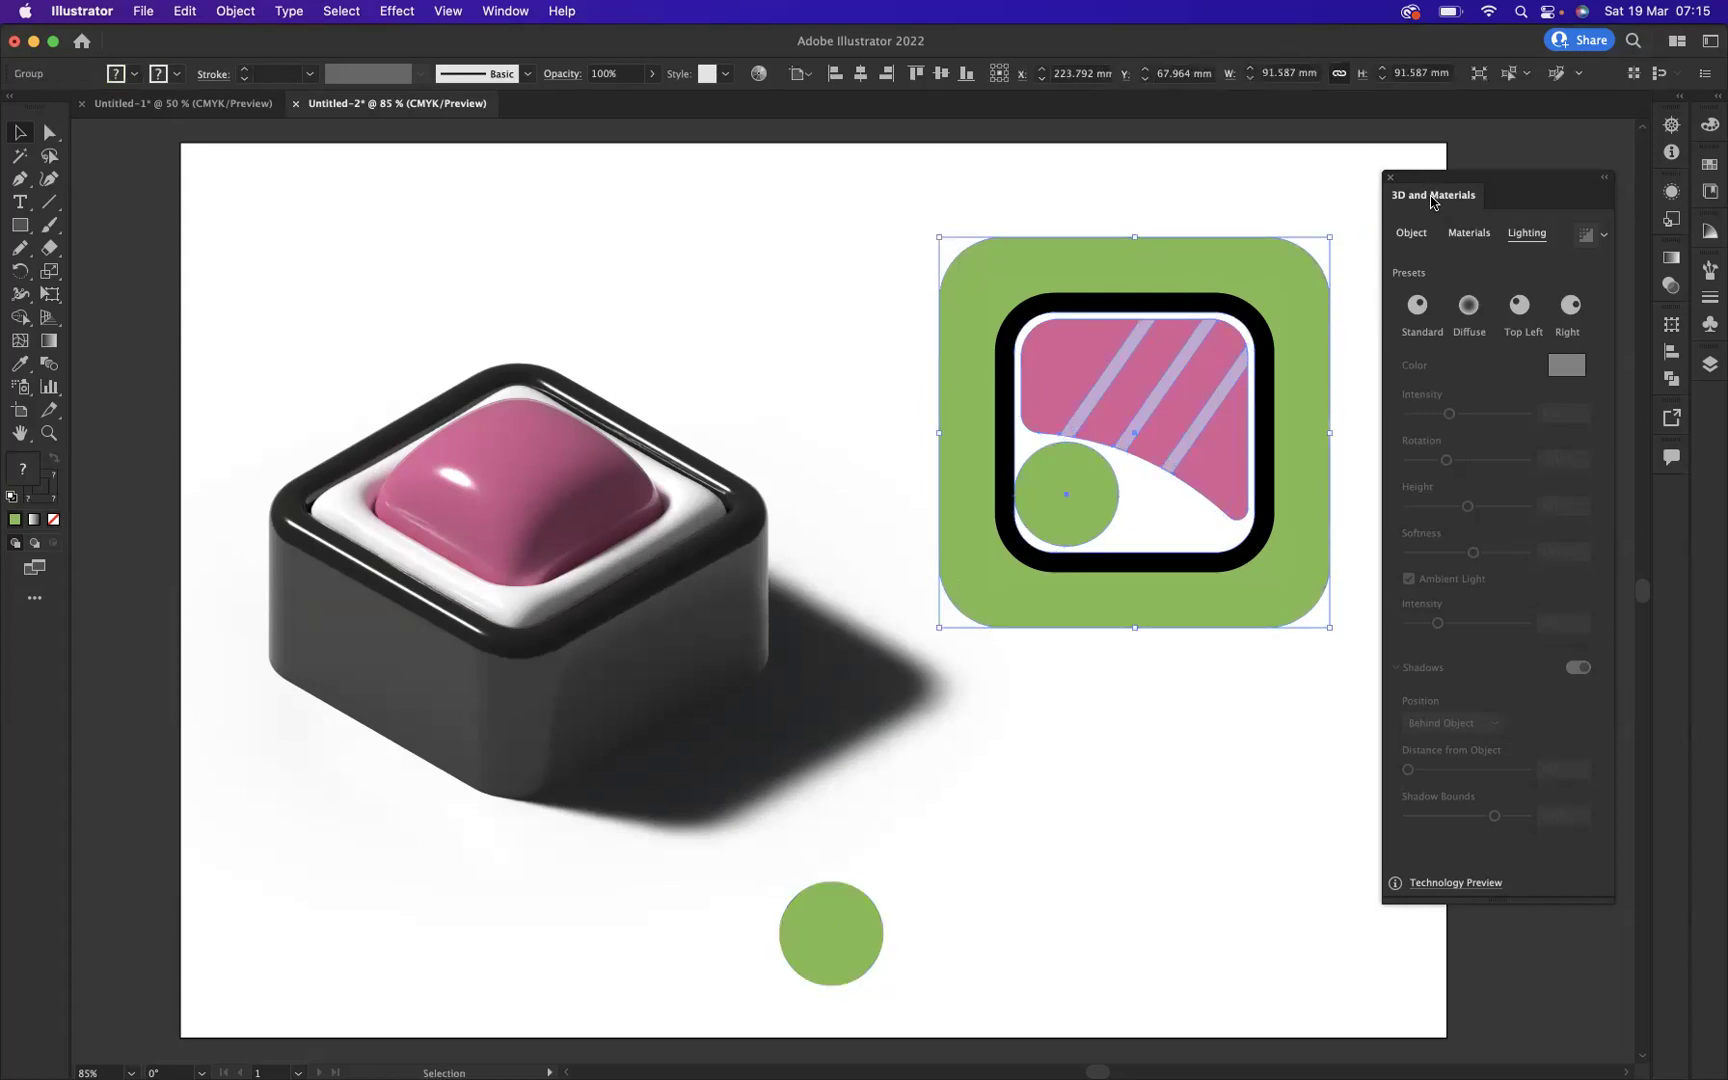
Inflate the green icon in Isometric Top view, with increased Depth and Volume 79%.
left_click(1411, 233)
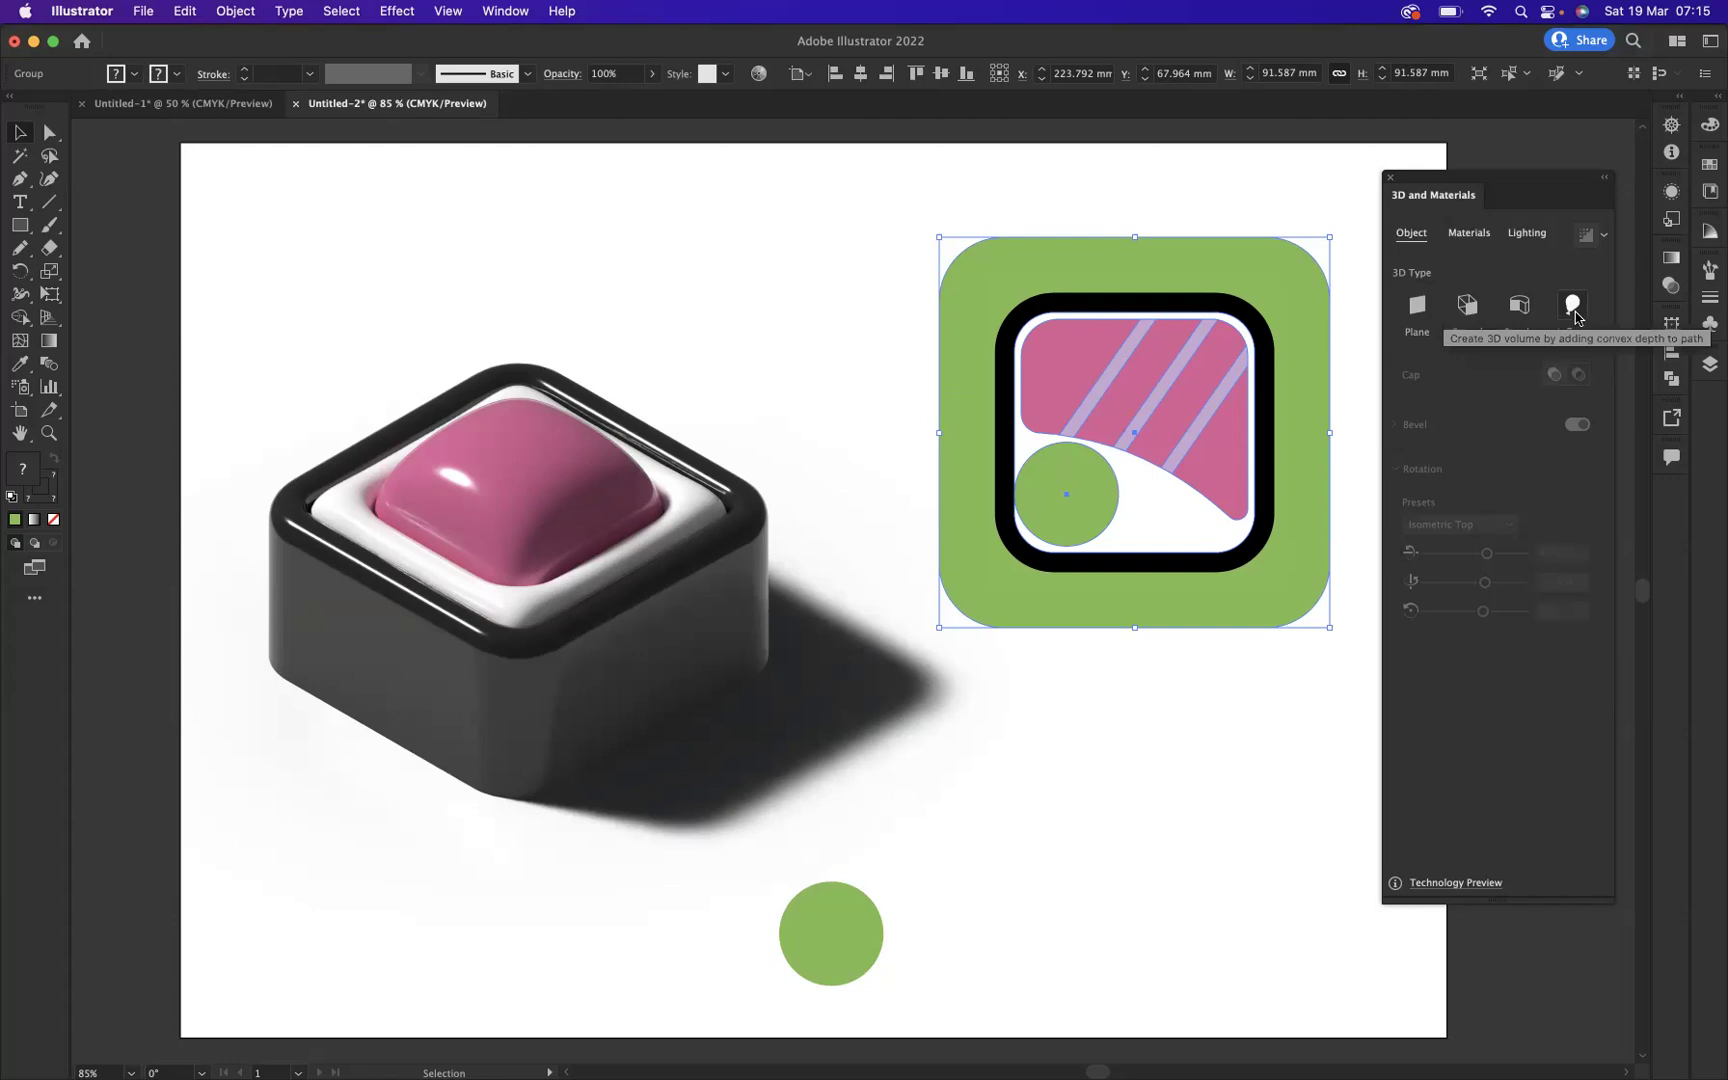
left_click(1574, 313)
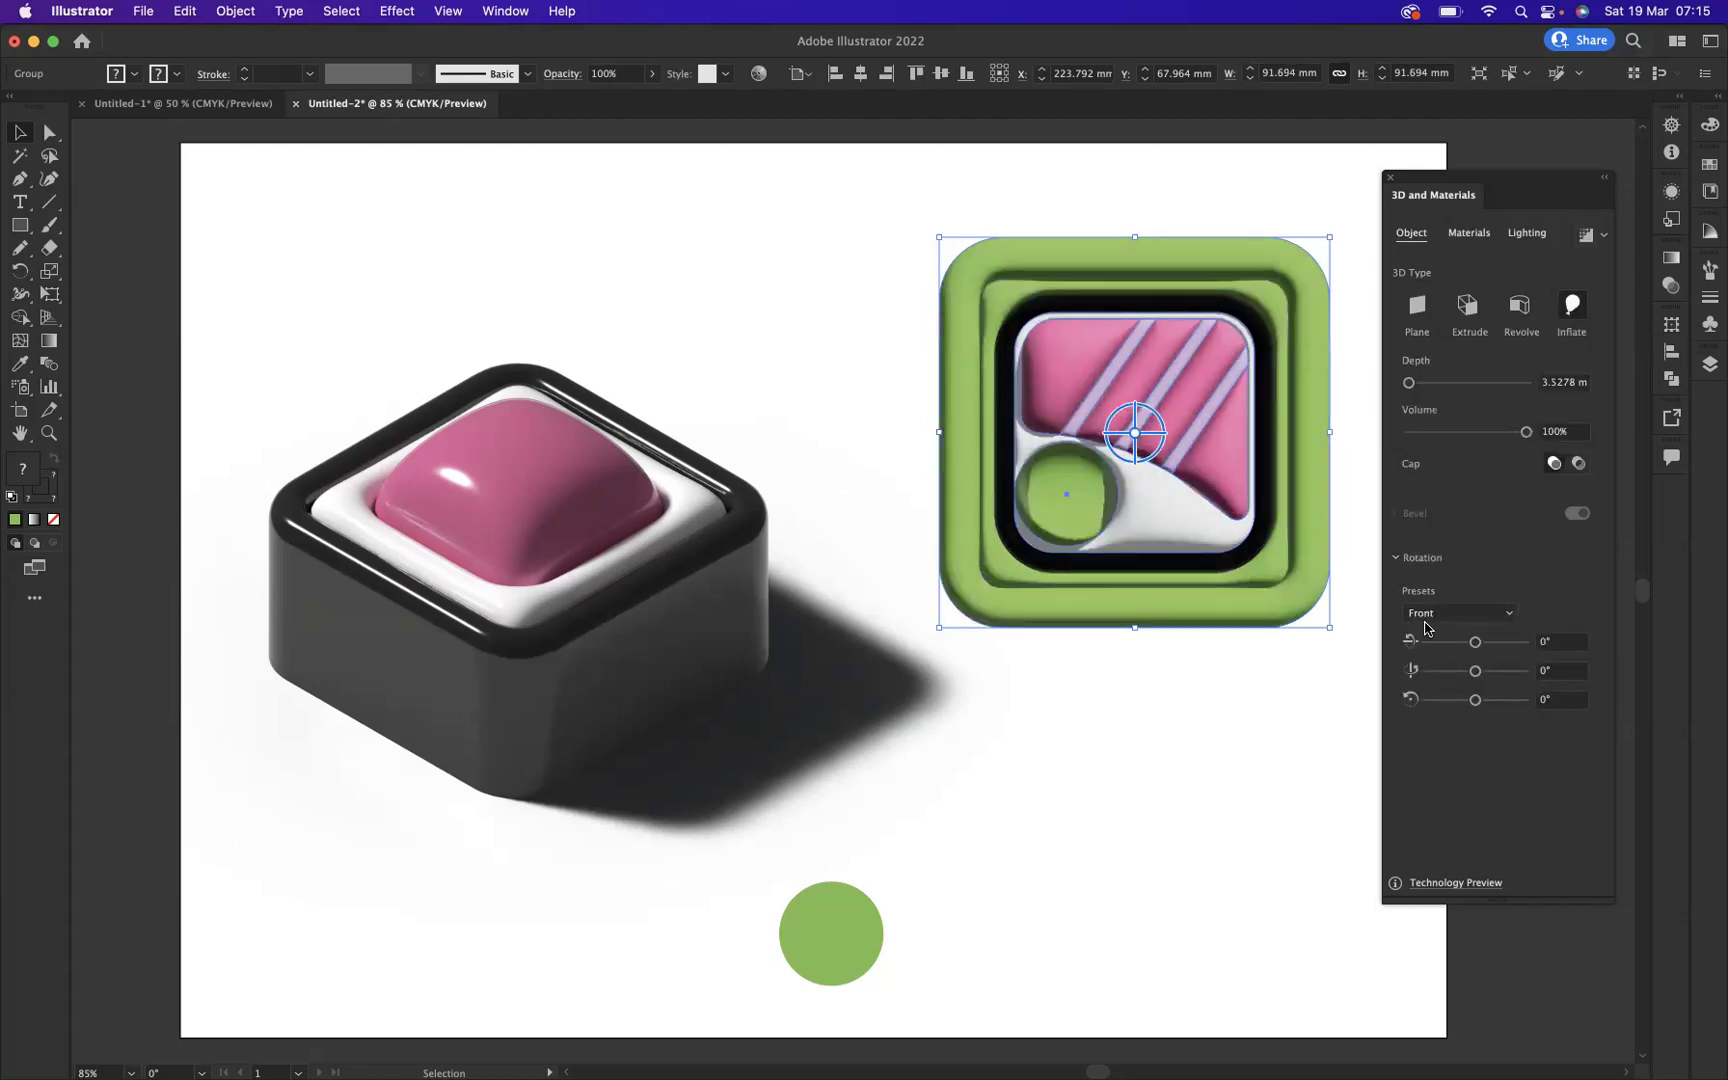
left_click(1488, 617)
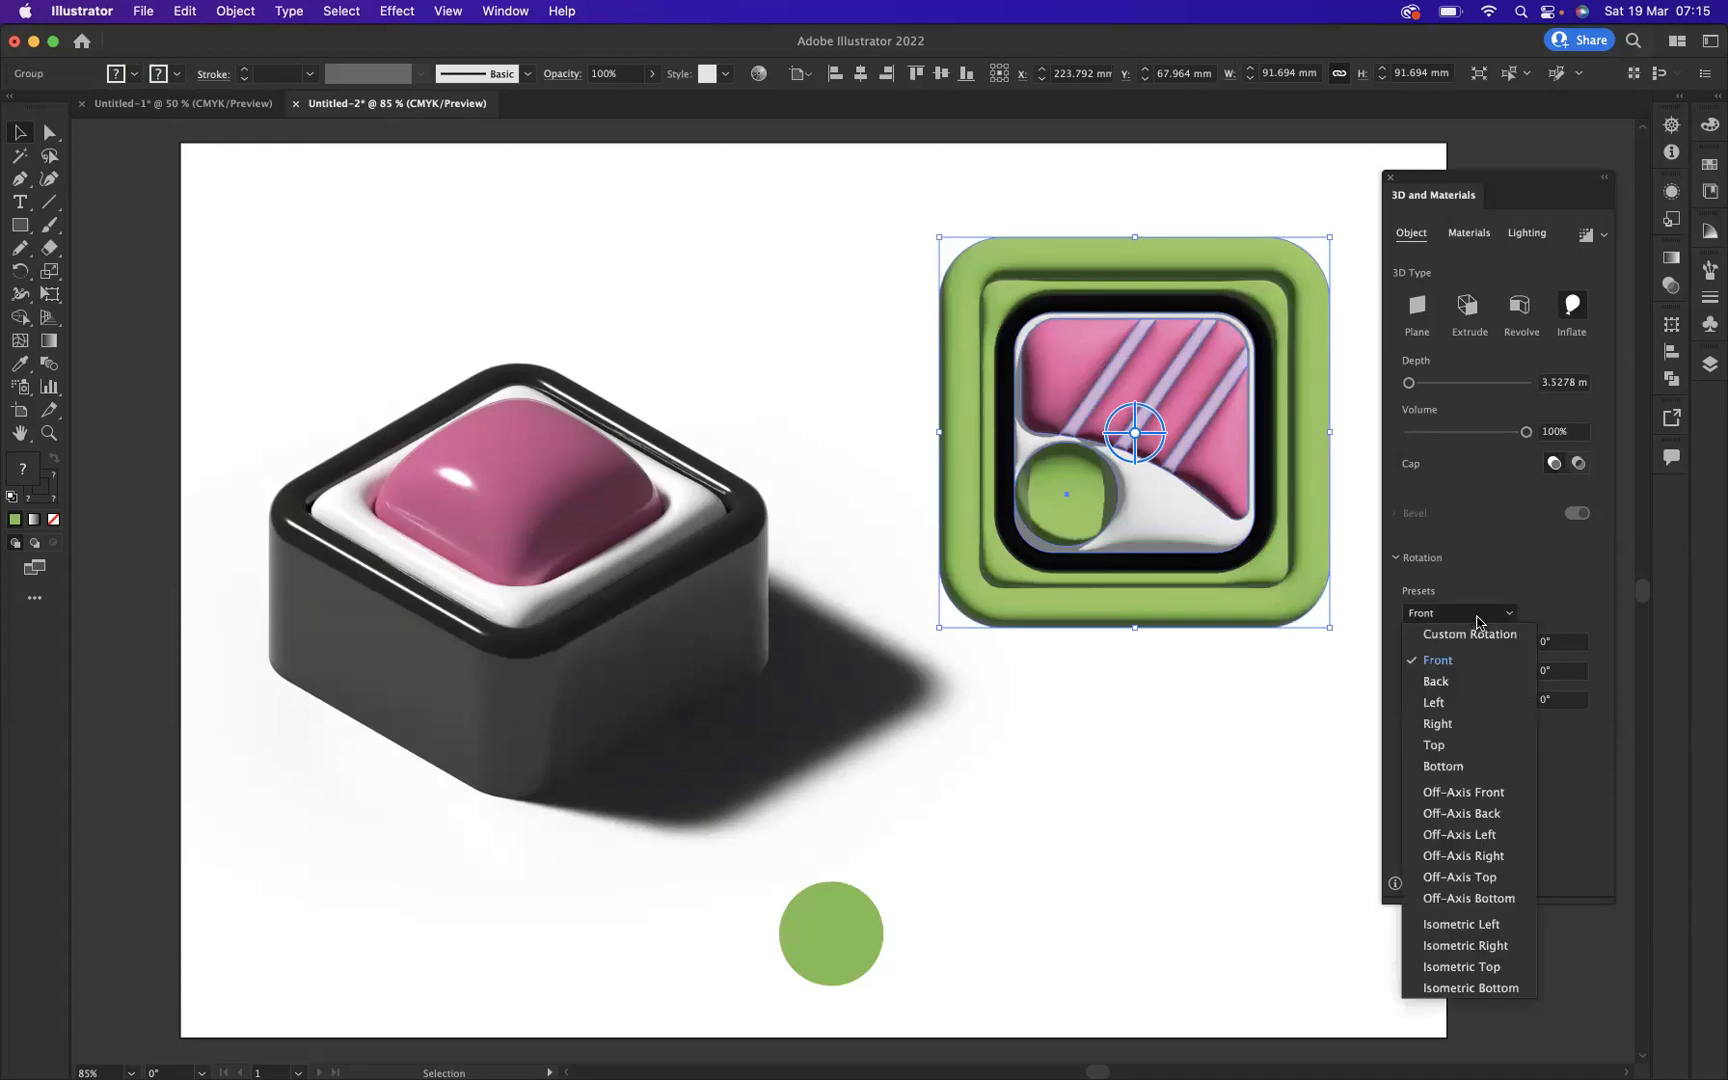
left_click(1495, 971)
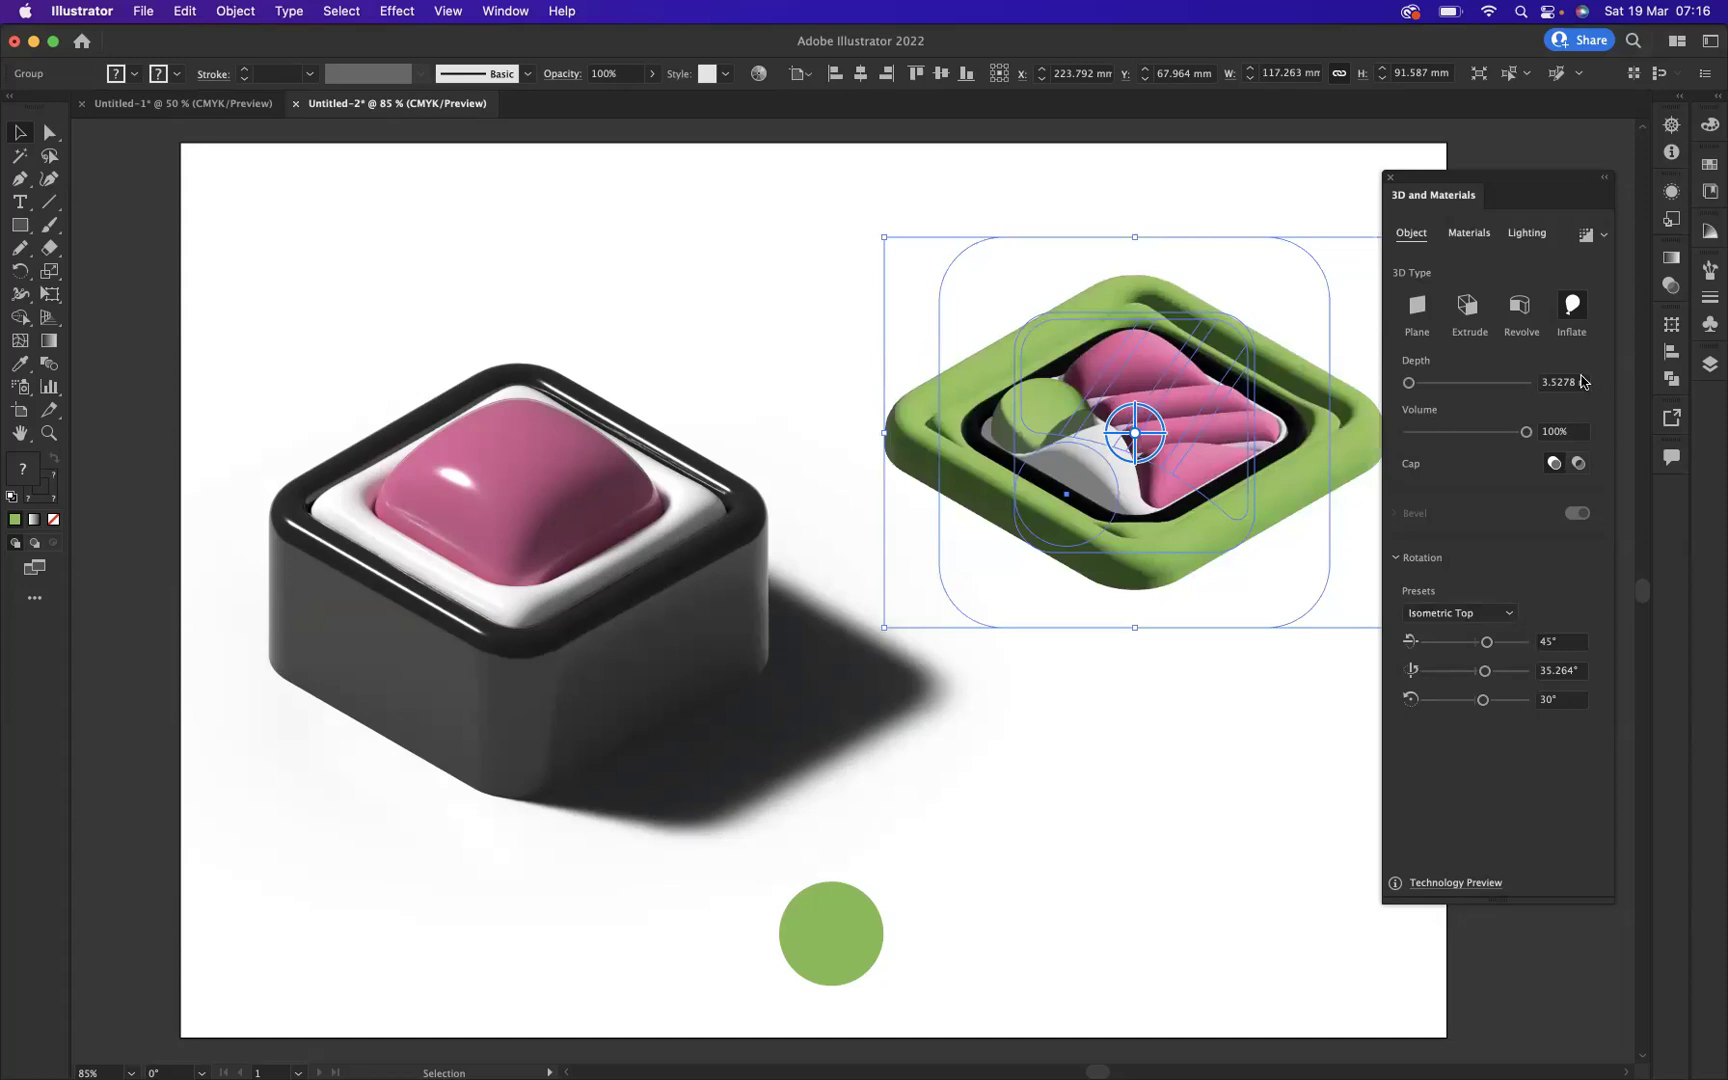
left_click_drag(1408, 383, 1416, 387)
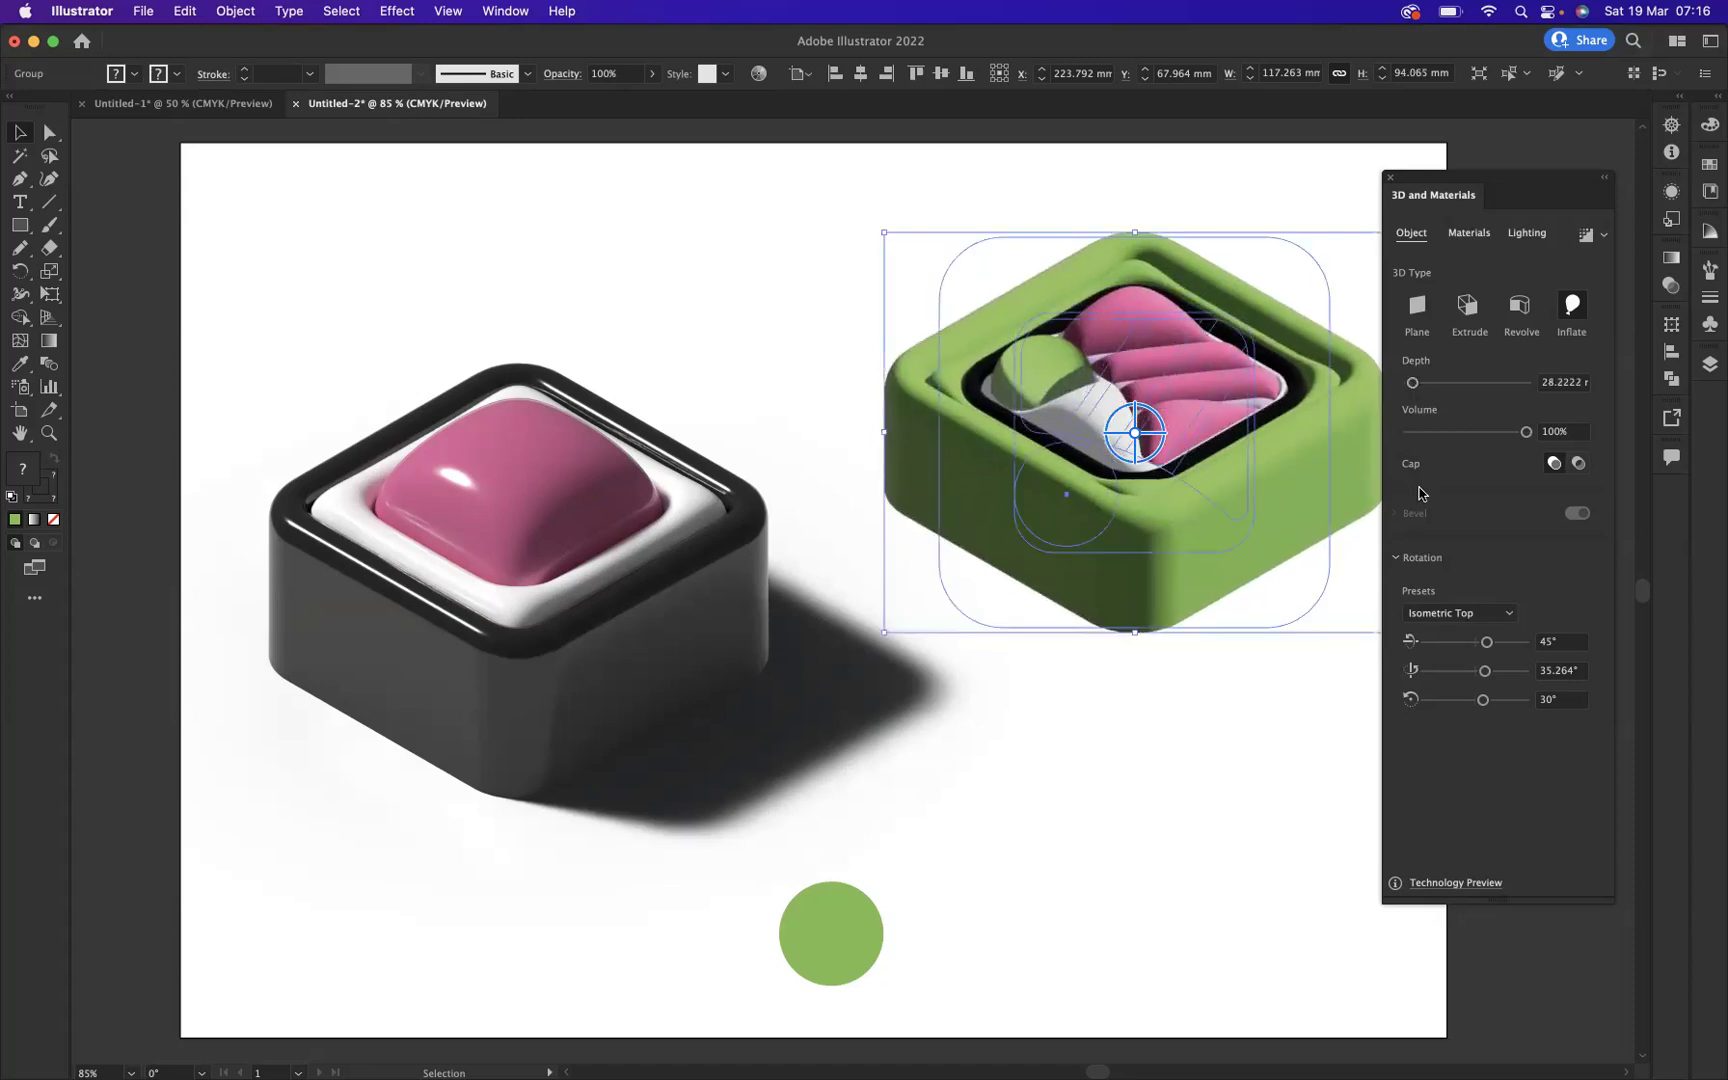
left_click_drag(1526, 433, 1498, 441)
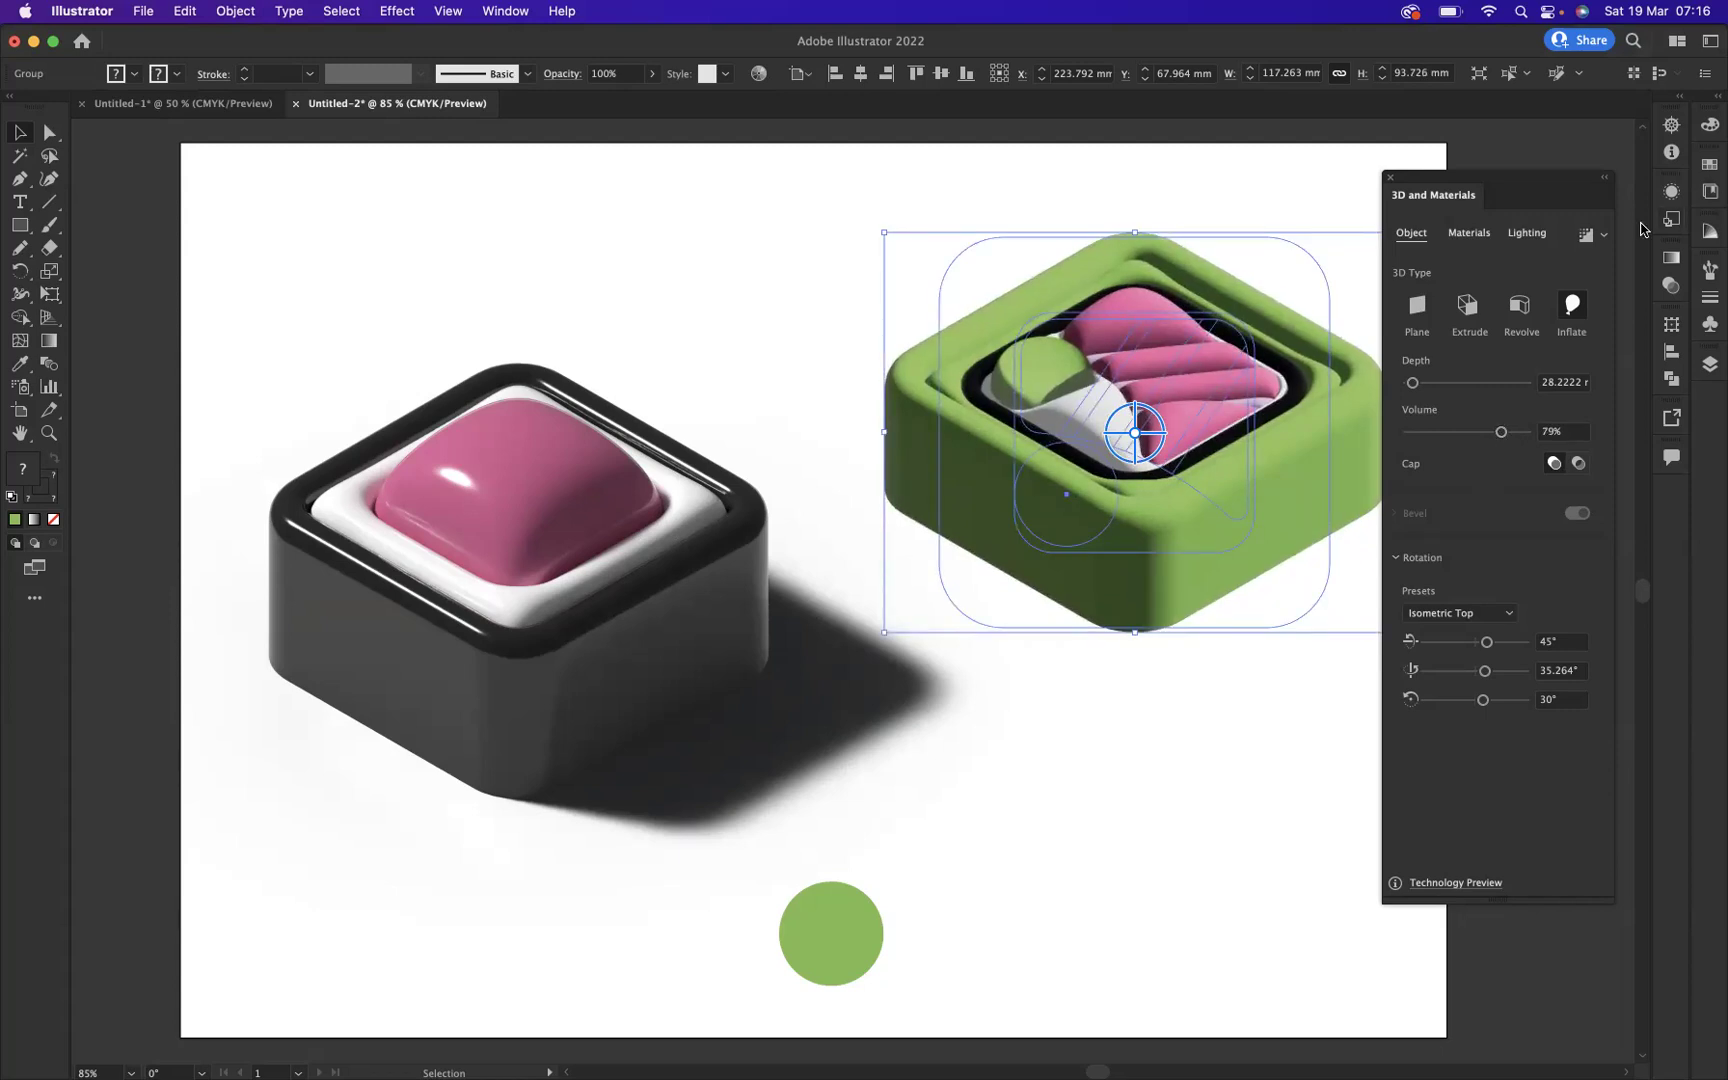
Enable ray tracing on the green sushi and change its Roughness from 0.4 to 0.13.
left_click(1585, 236)
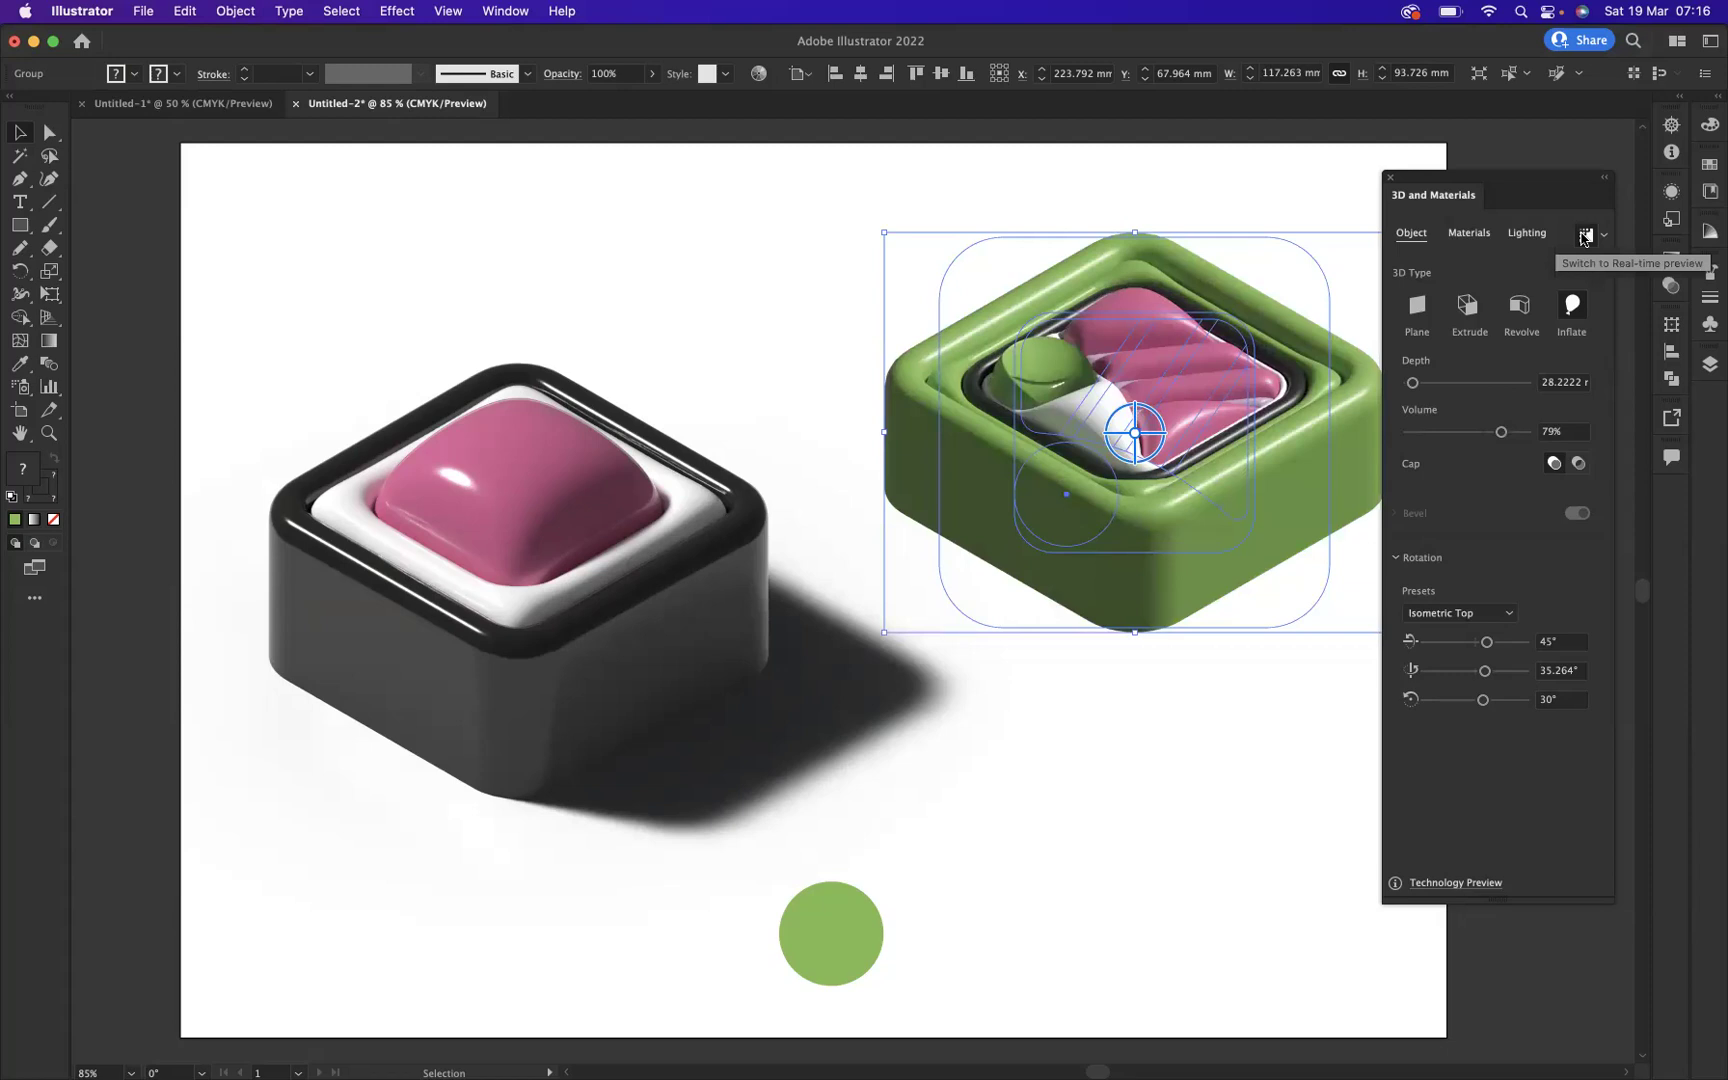
left_click(1469, 232)
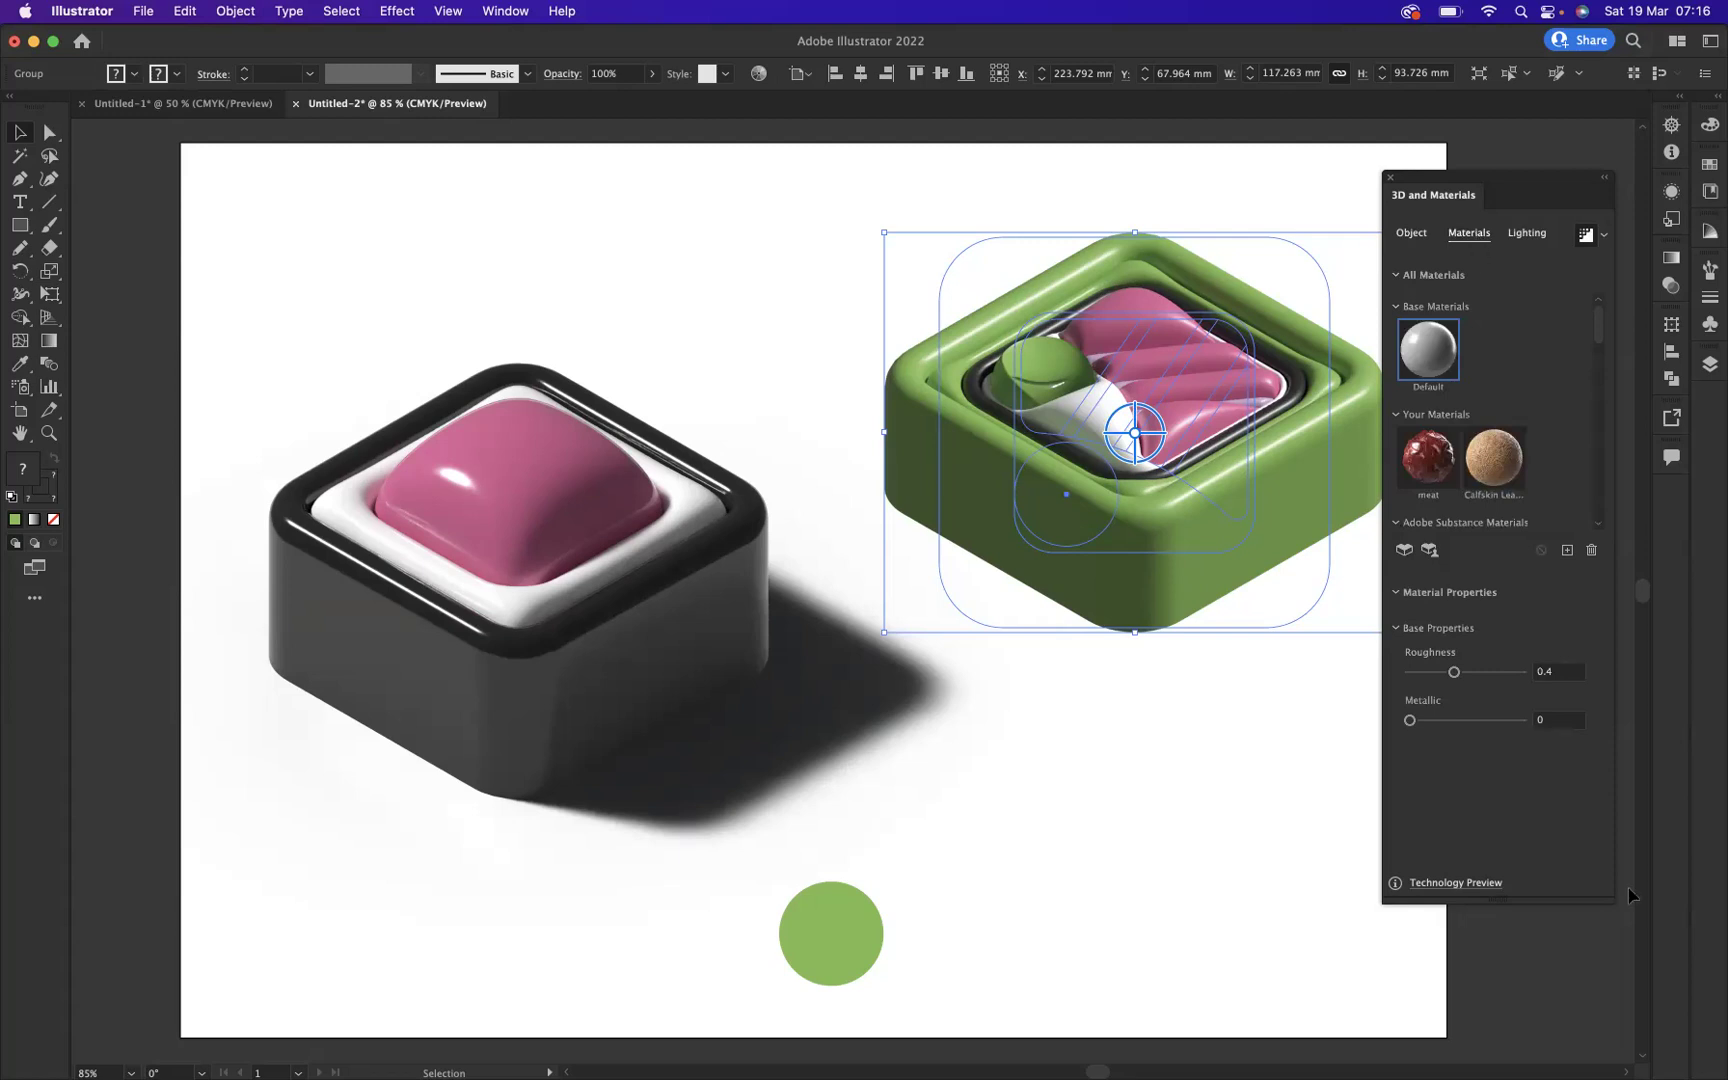
left_click(1564, 672)
key("BackSpace")
type("13")
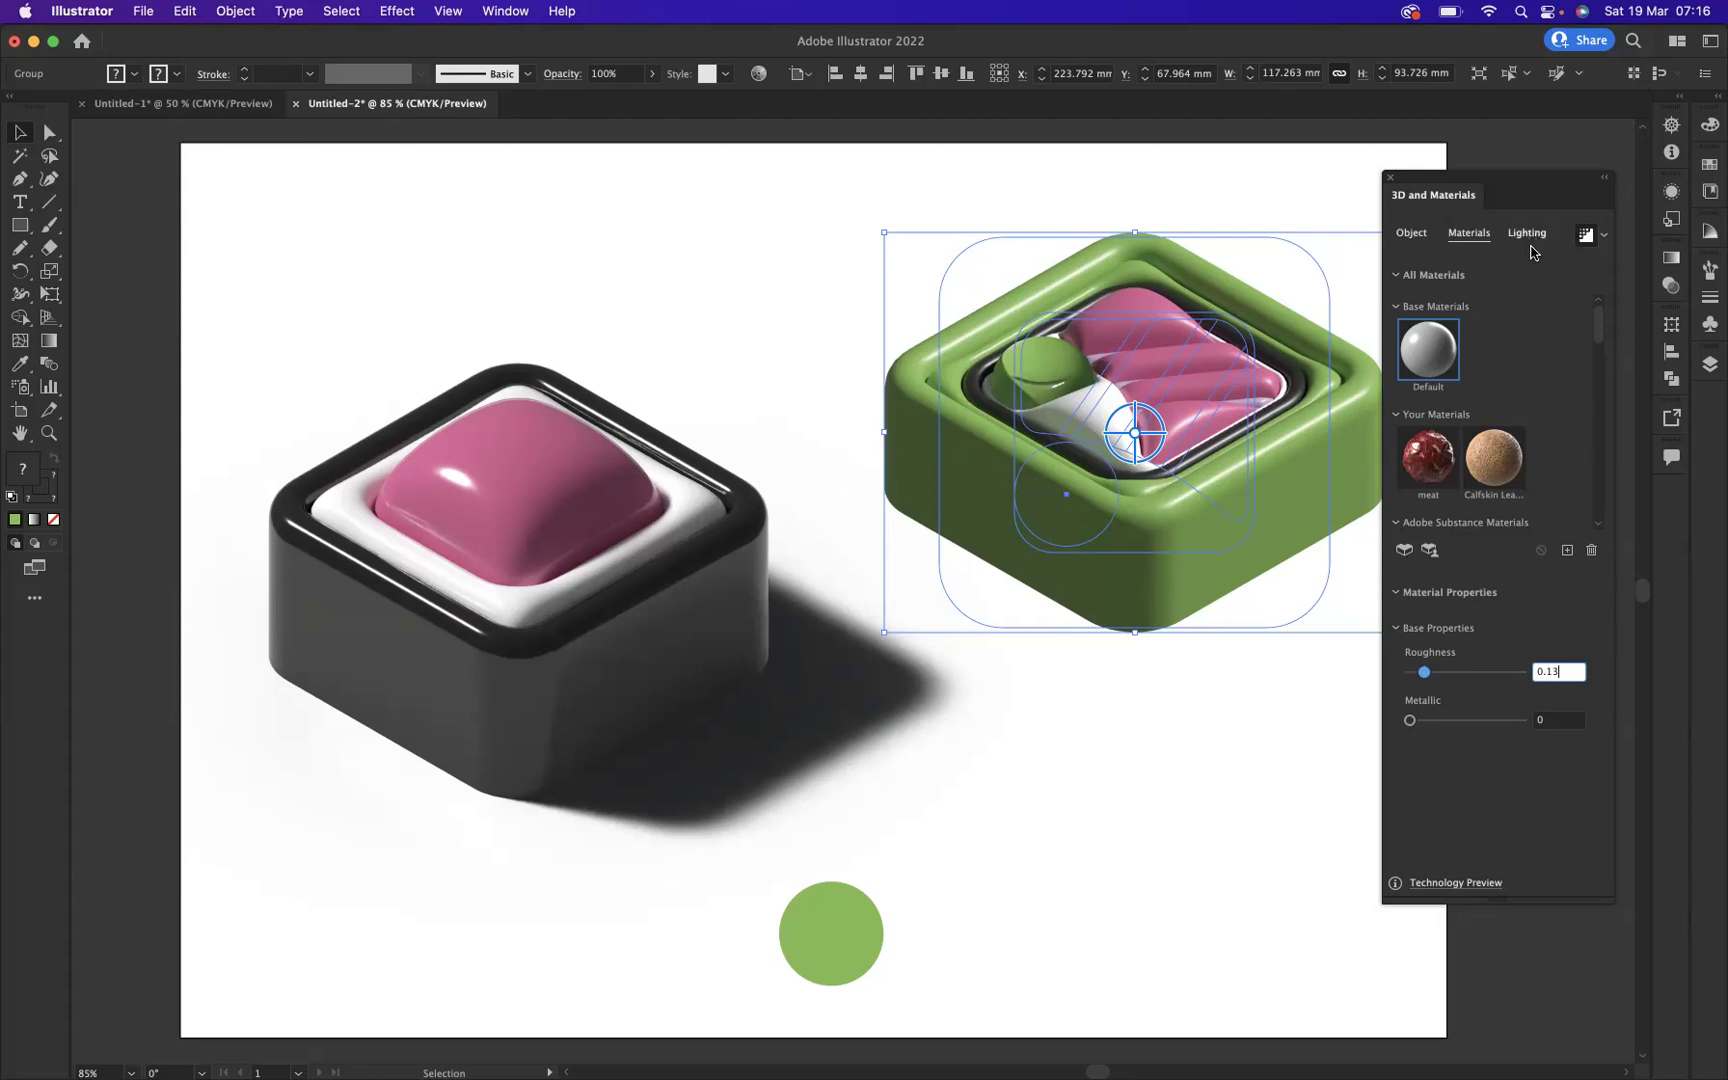
Set the green sushi's light Rotation to -63° and Softness from 40% to 55%.
left_click(1527, 237)
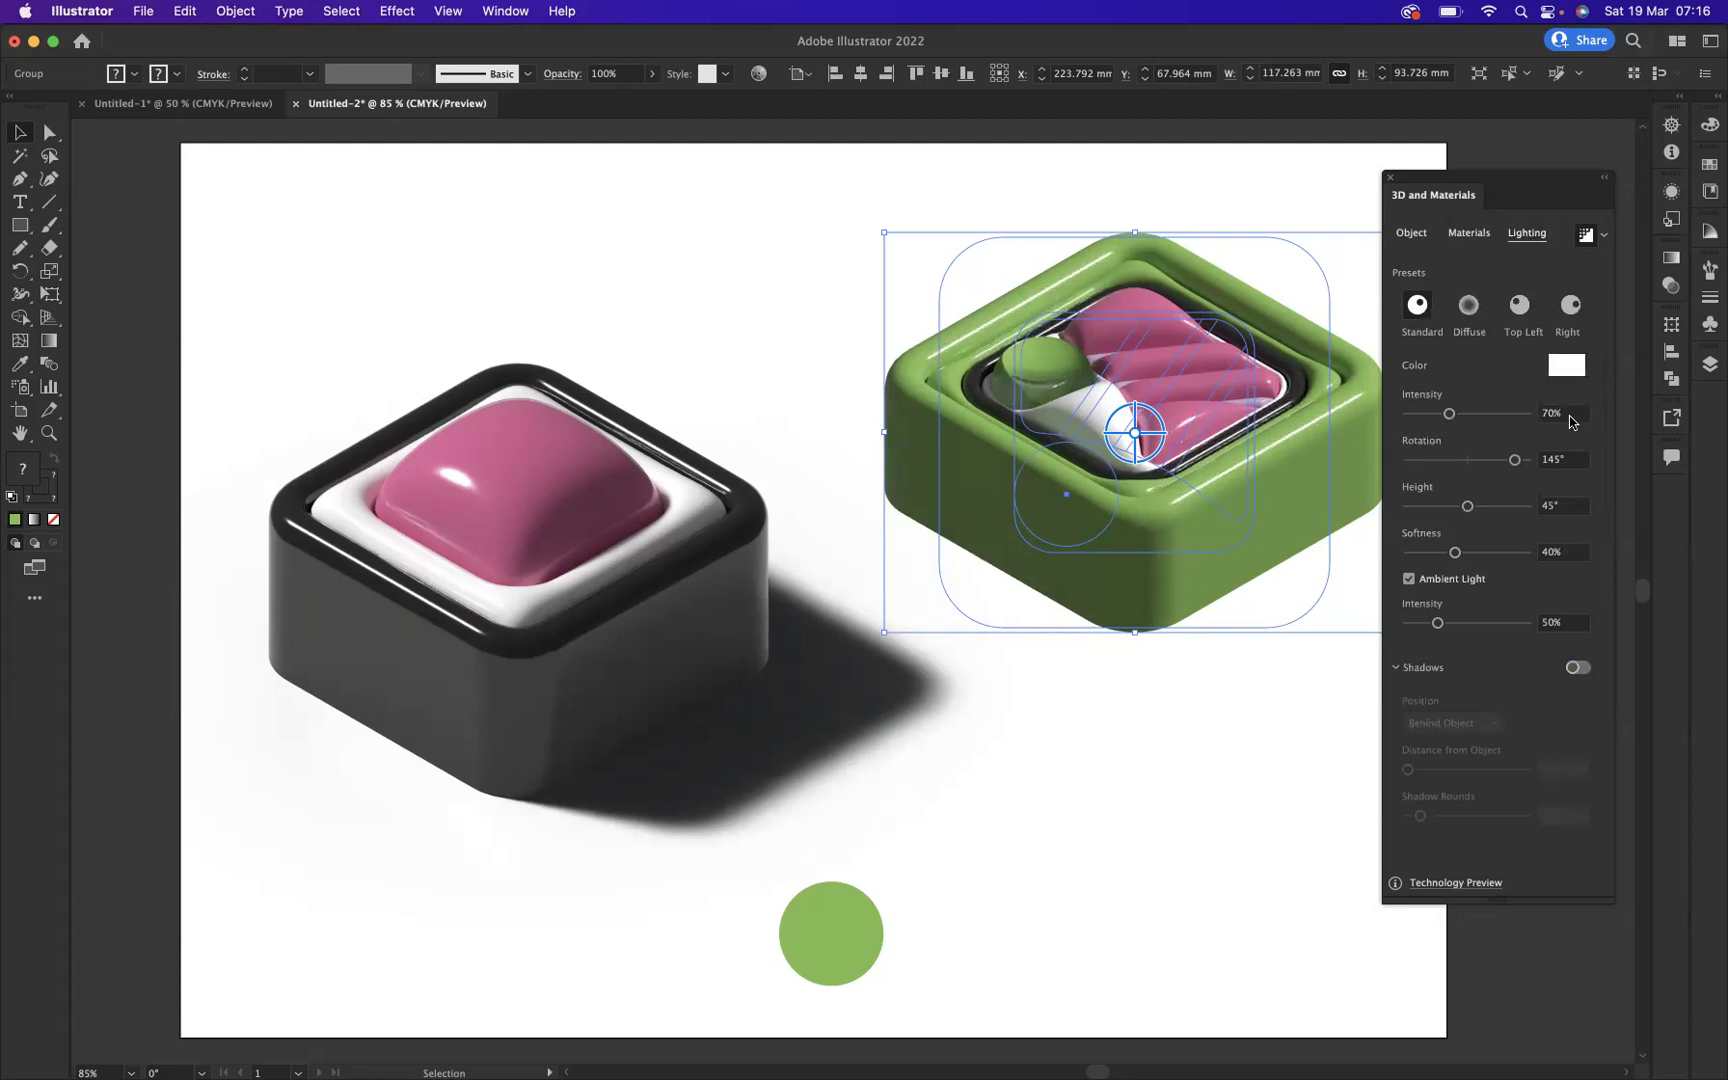
left_click(1578, 462)
type("-63")
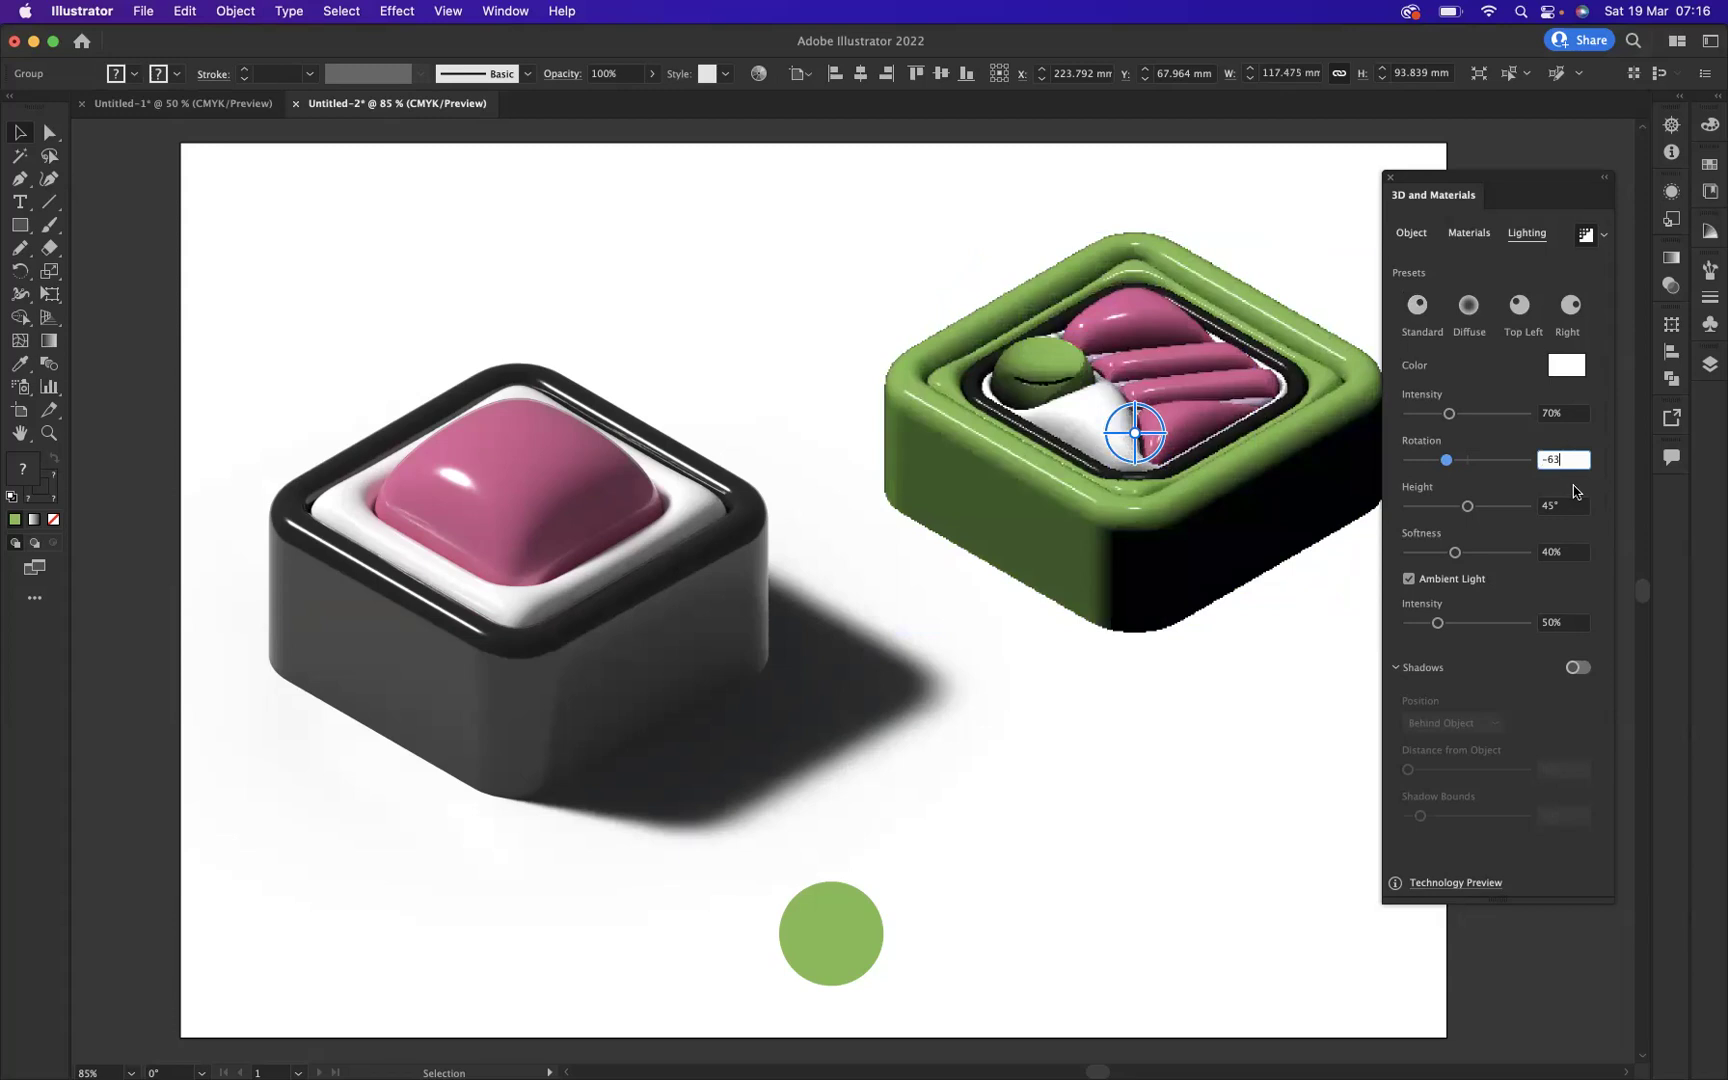
left_click(1585, 551)
left_click(1587, 556)
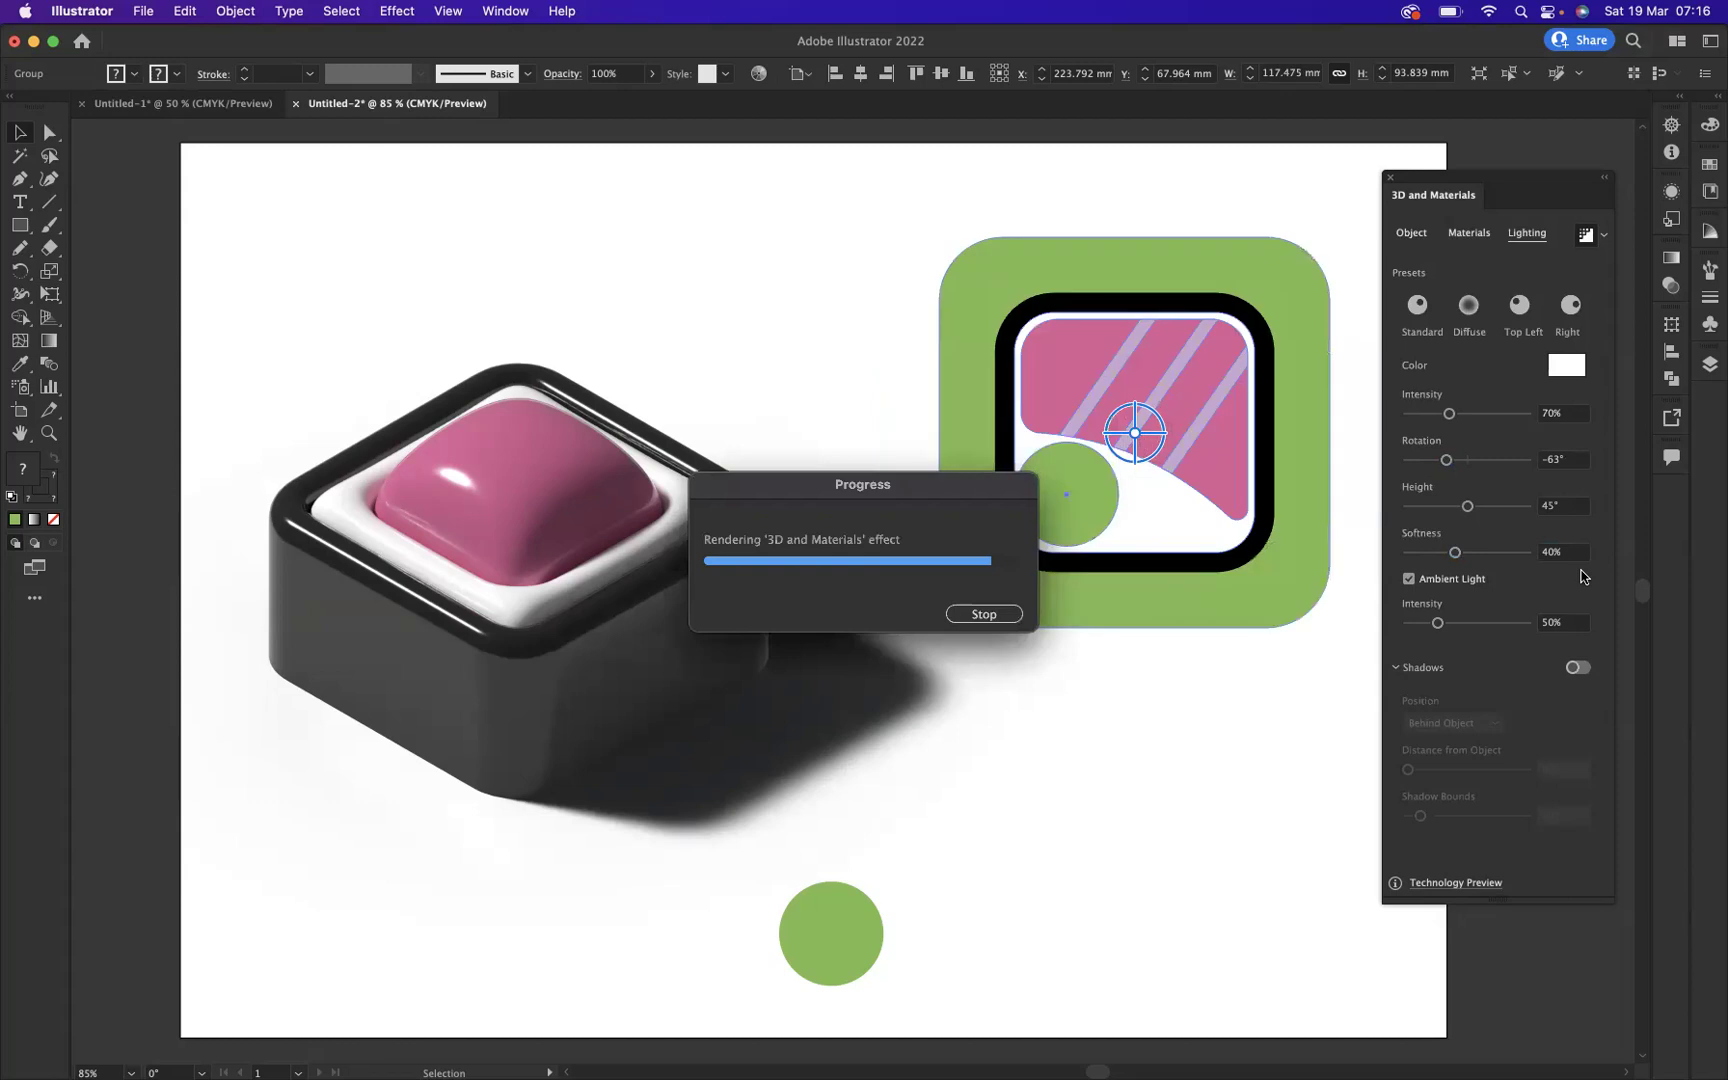
type("55")
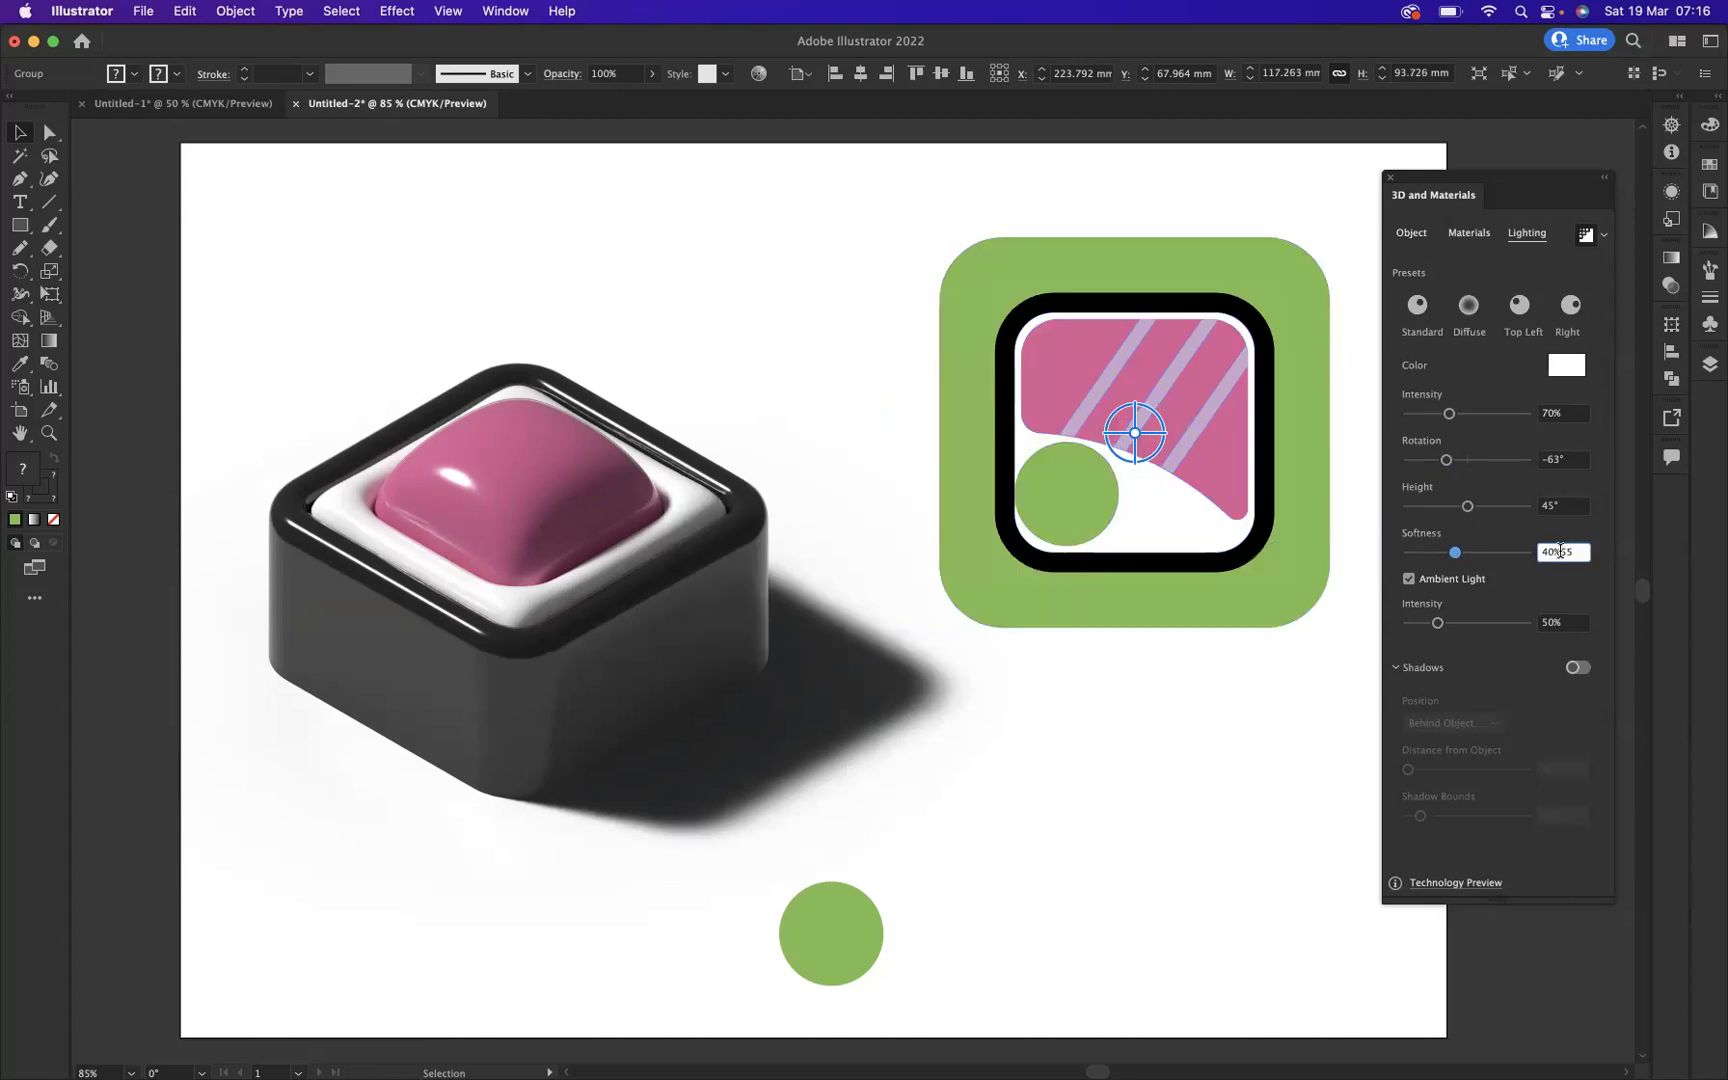
left_click_drag(1562, 552, 1516, 556)
key("BackSpace")
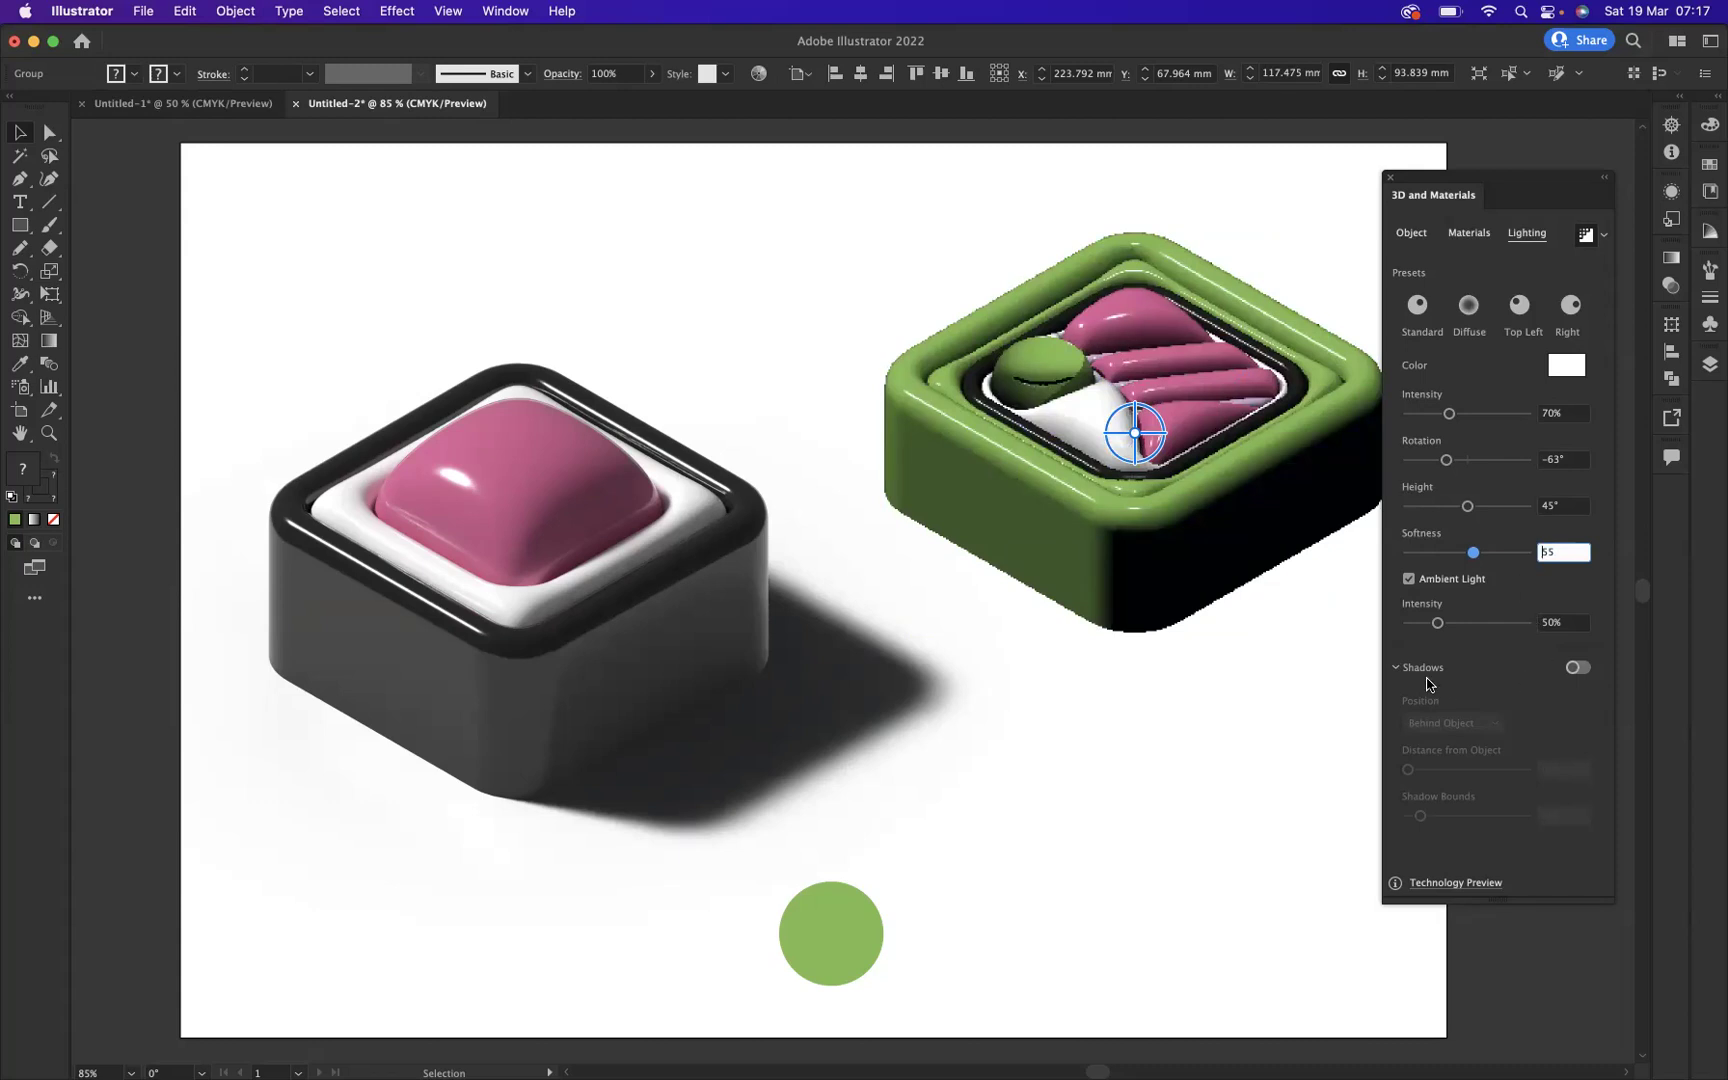
key("Return")
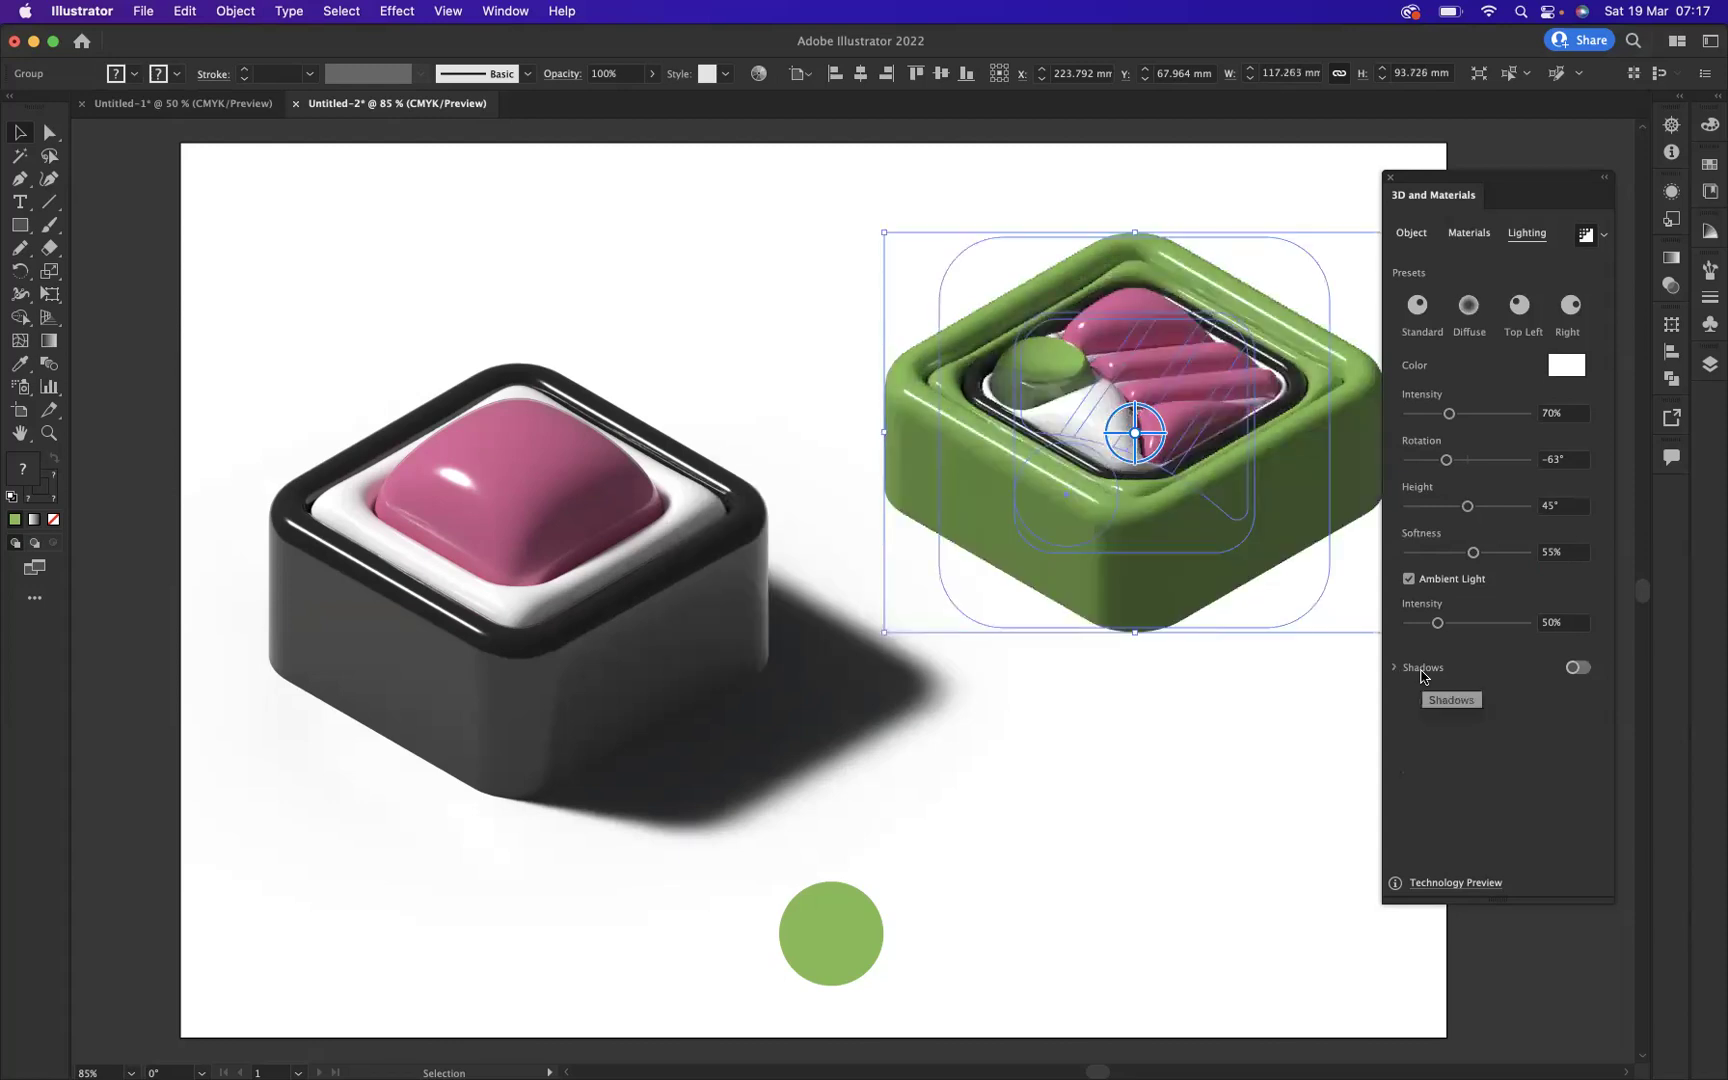
Turn on the green sushi's shadow behind the object, with Shadow Bounds at 295%.
left_click(1423, 670)
left_click(1424, 670)
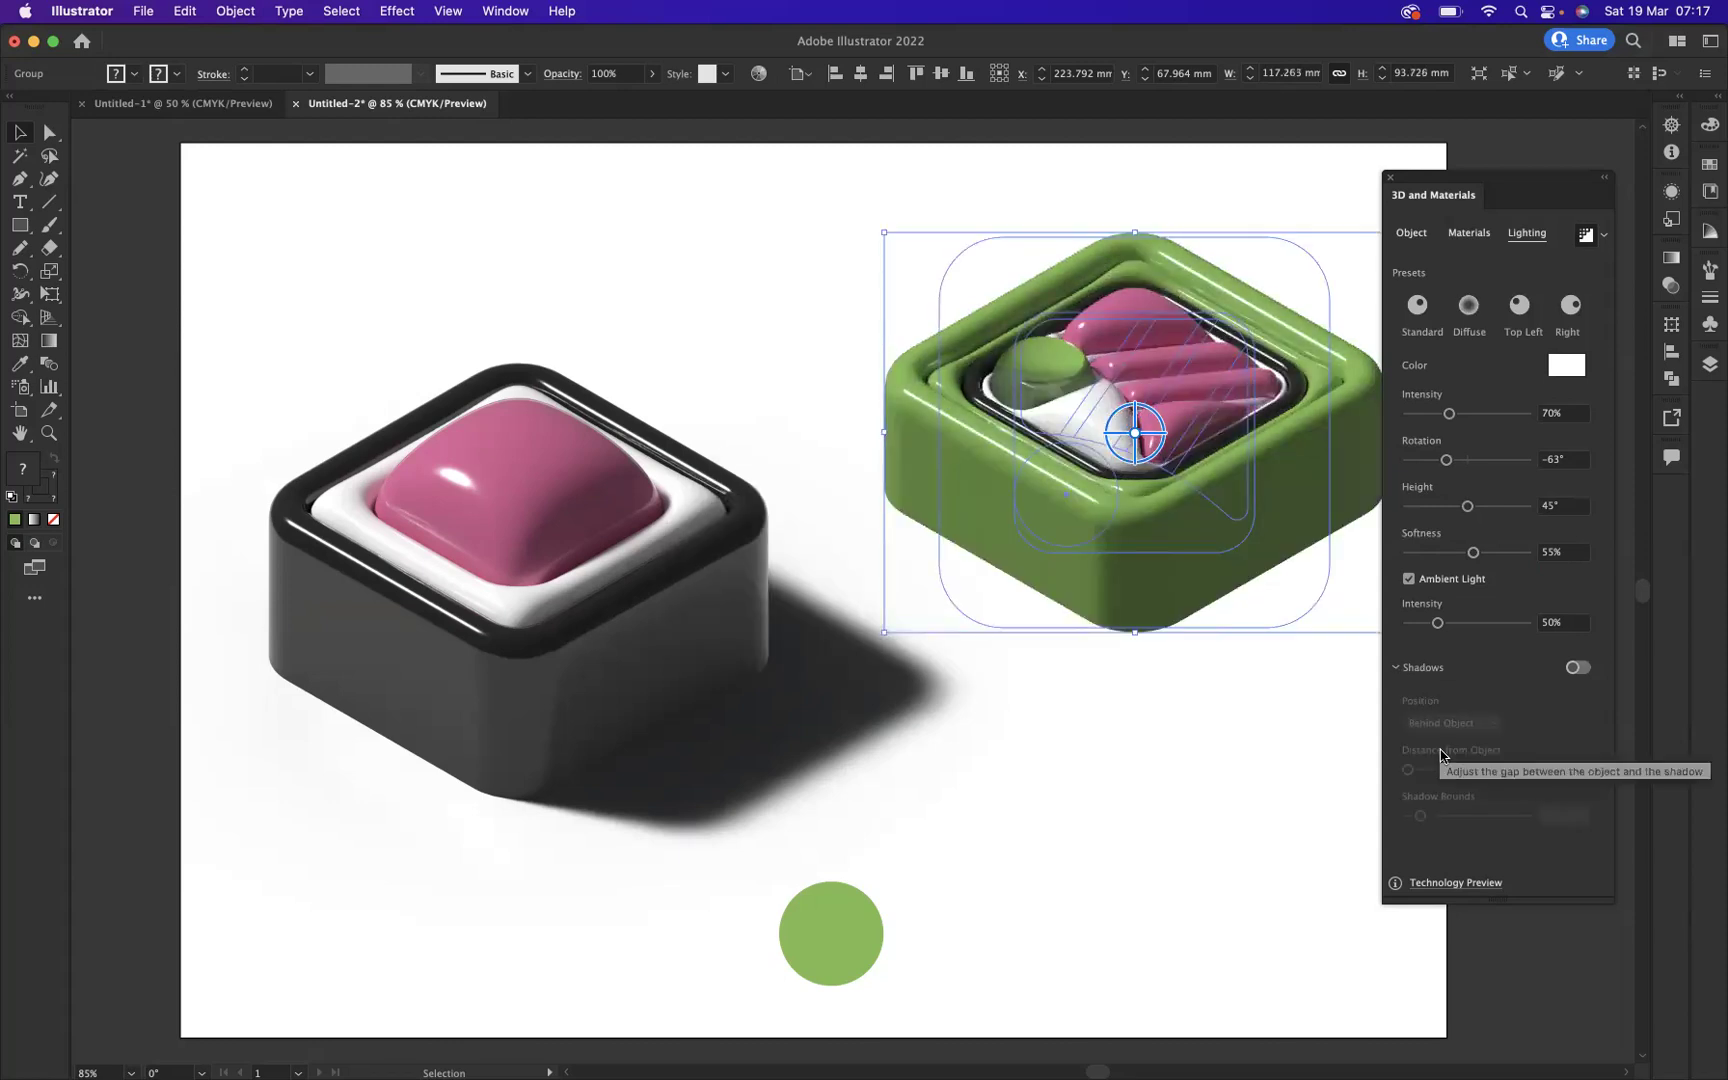
left_click(1573, 668)
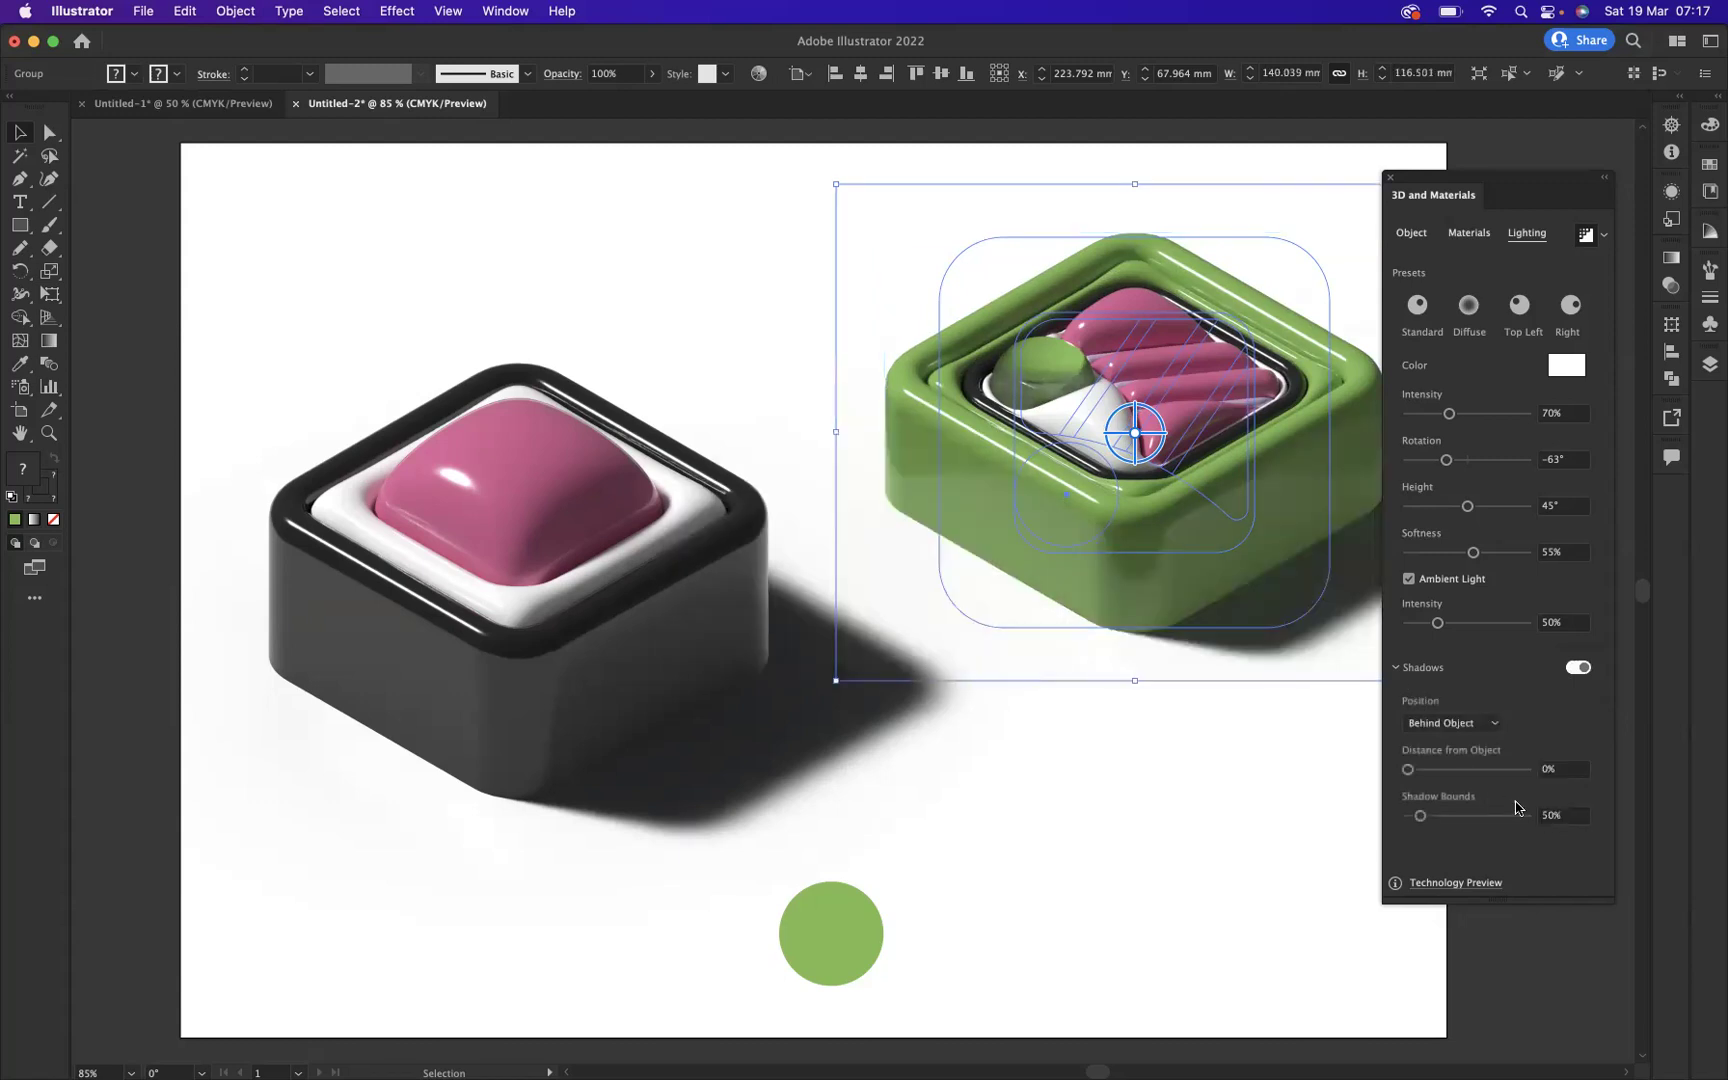
left_click(1572, 818)
type("295")
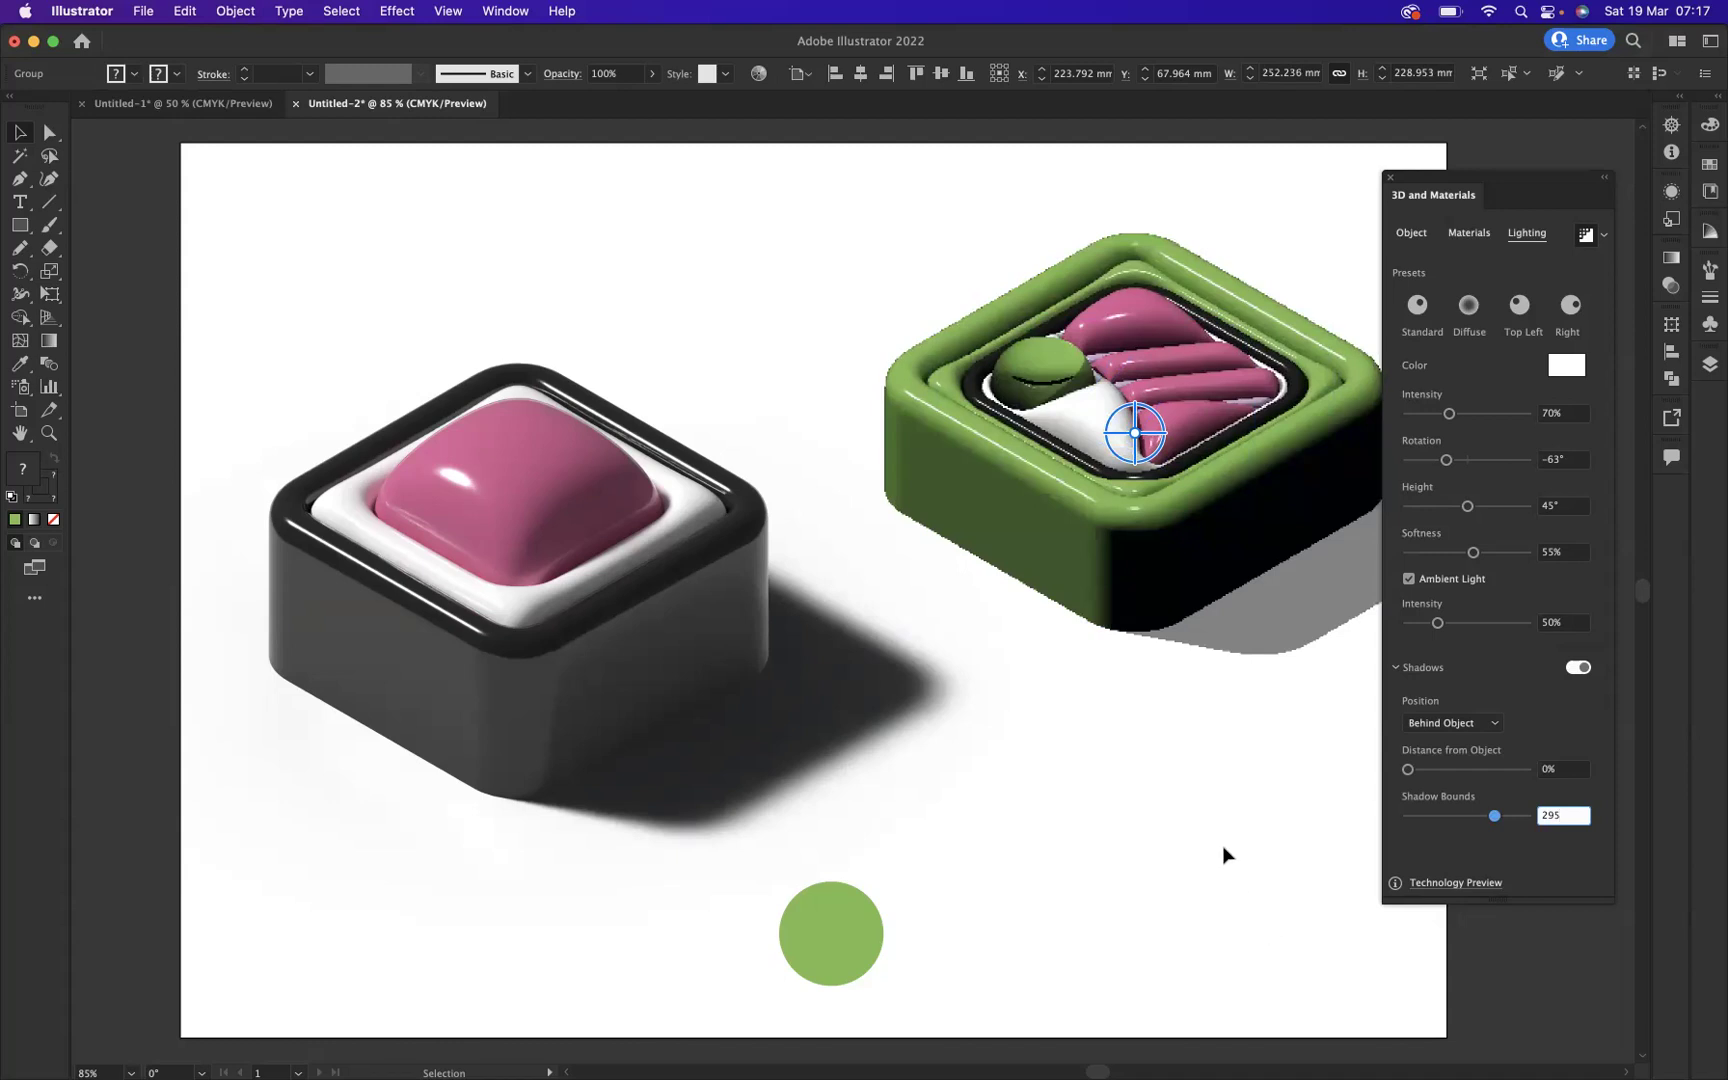
key("Return")
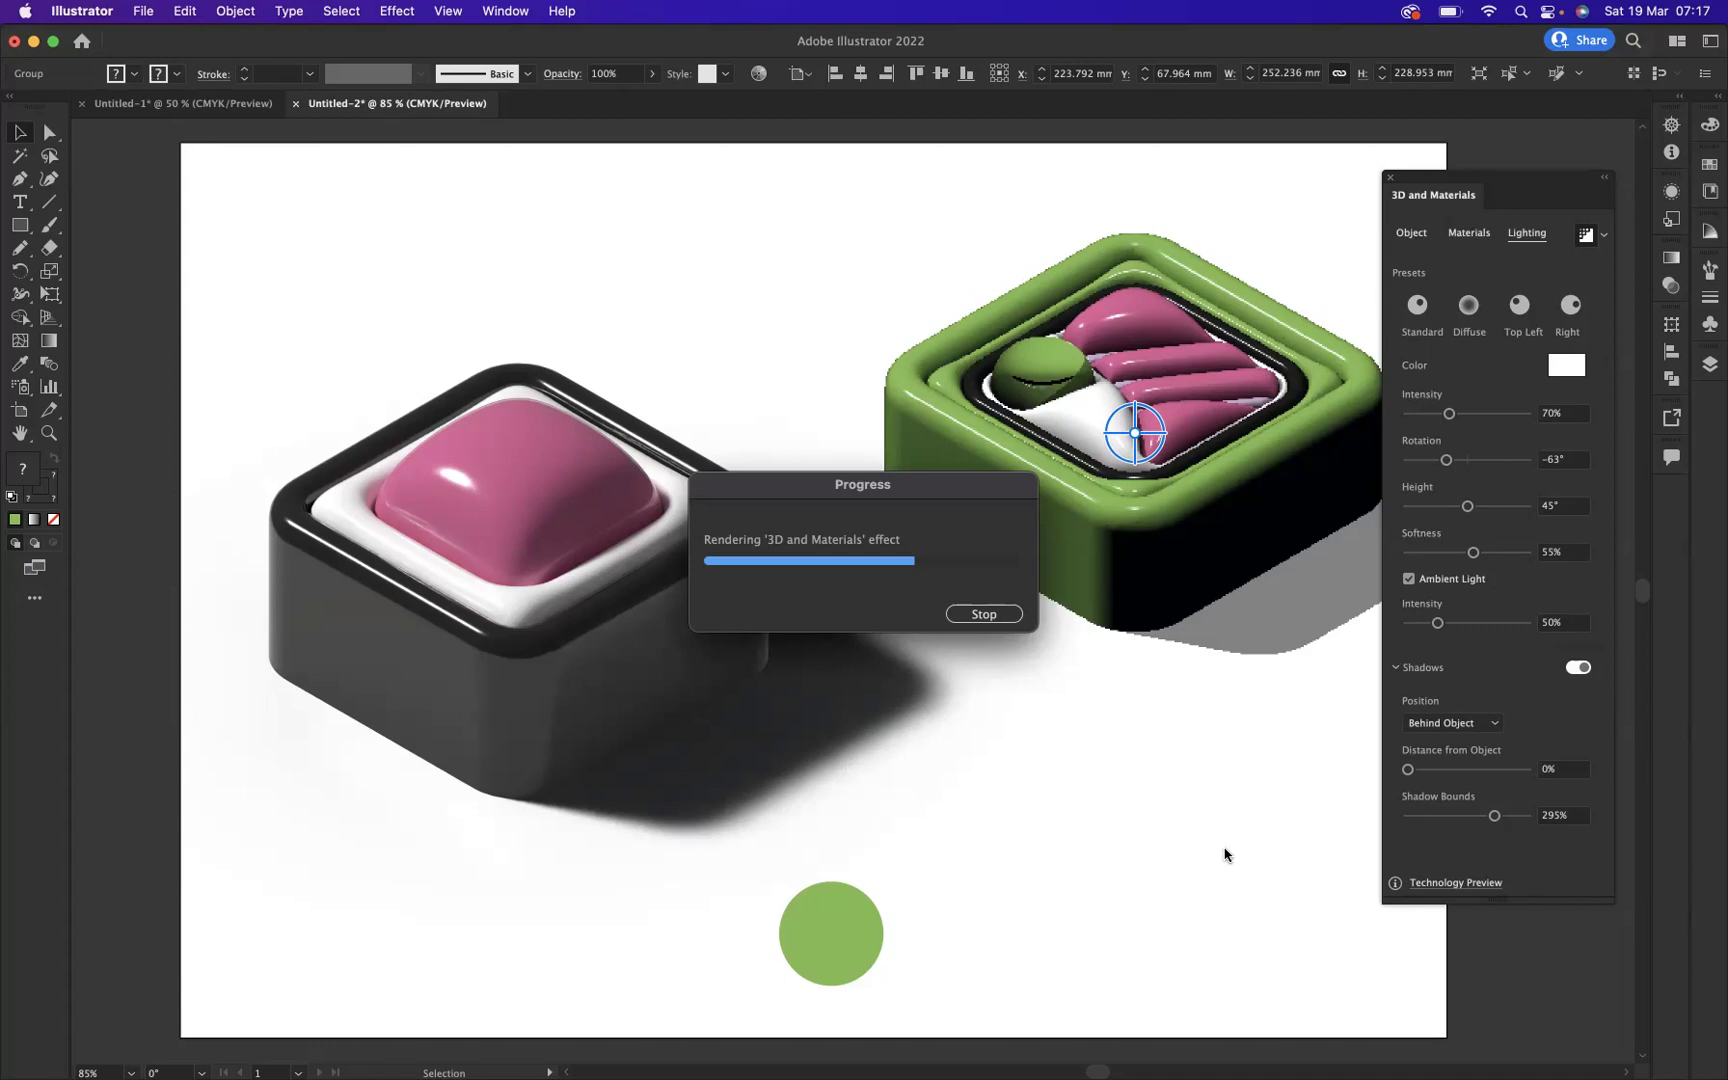
Move the green sushi piece straight down to sit level with the black piece, then check the dark piece's lighting.
left_click(1226, 855)
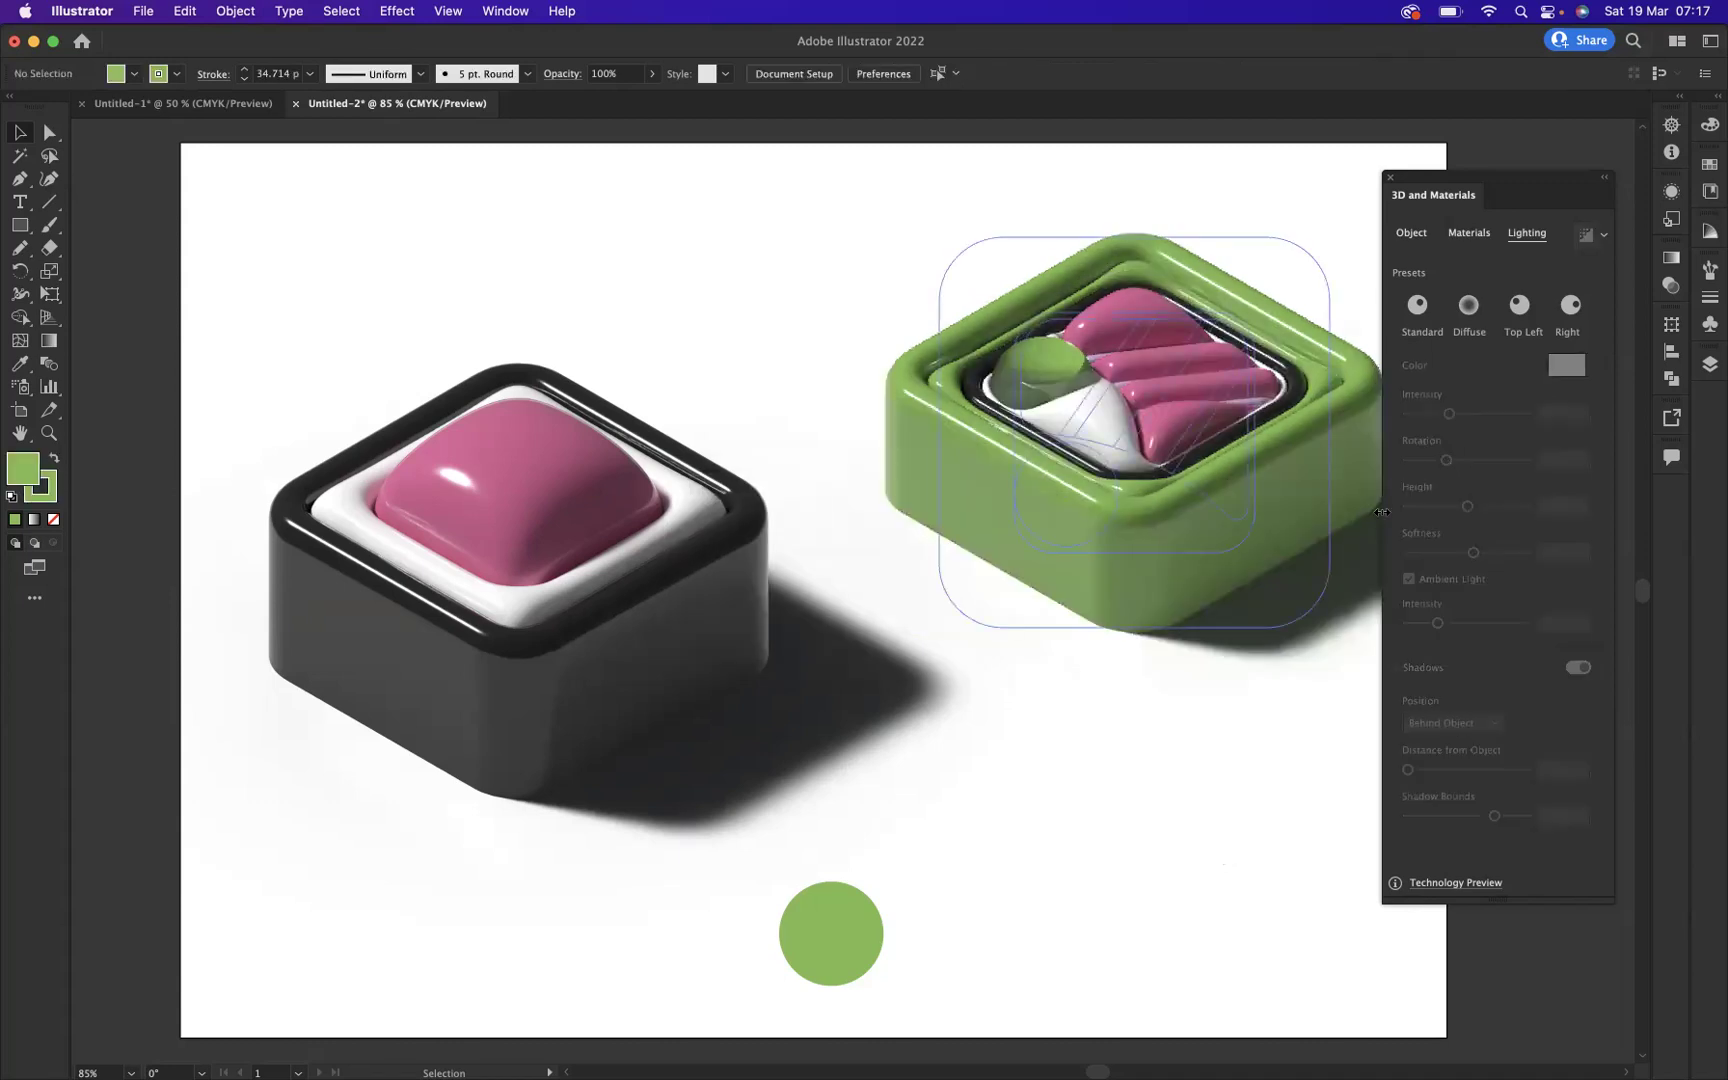
left_click_drag(989, 215, 1145, 437)
left_click_drag(1140, 354, 1138, 455)
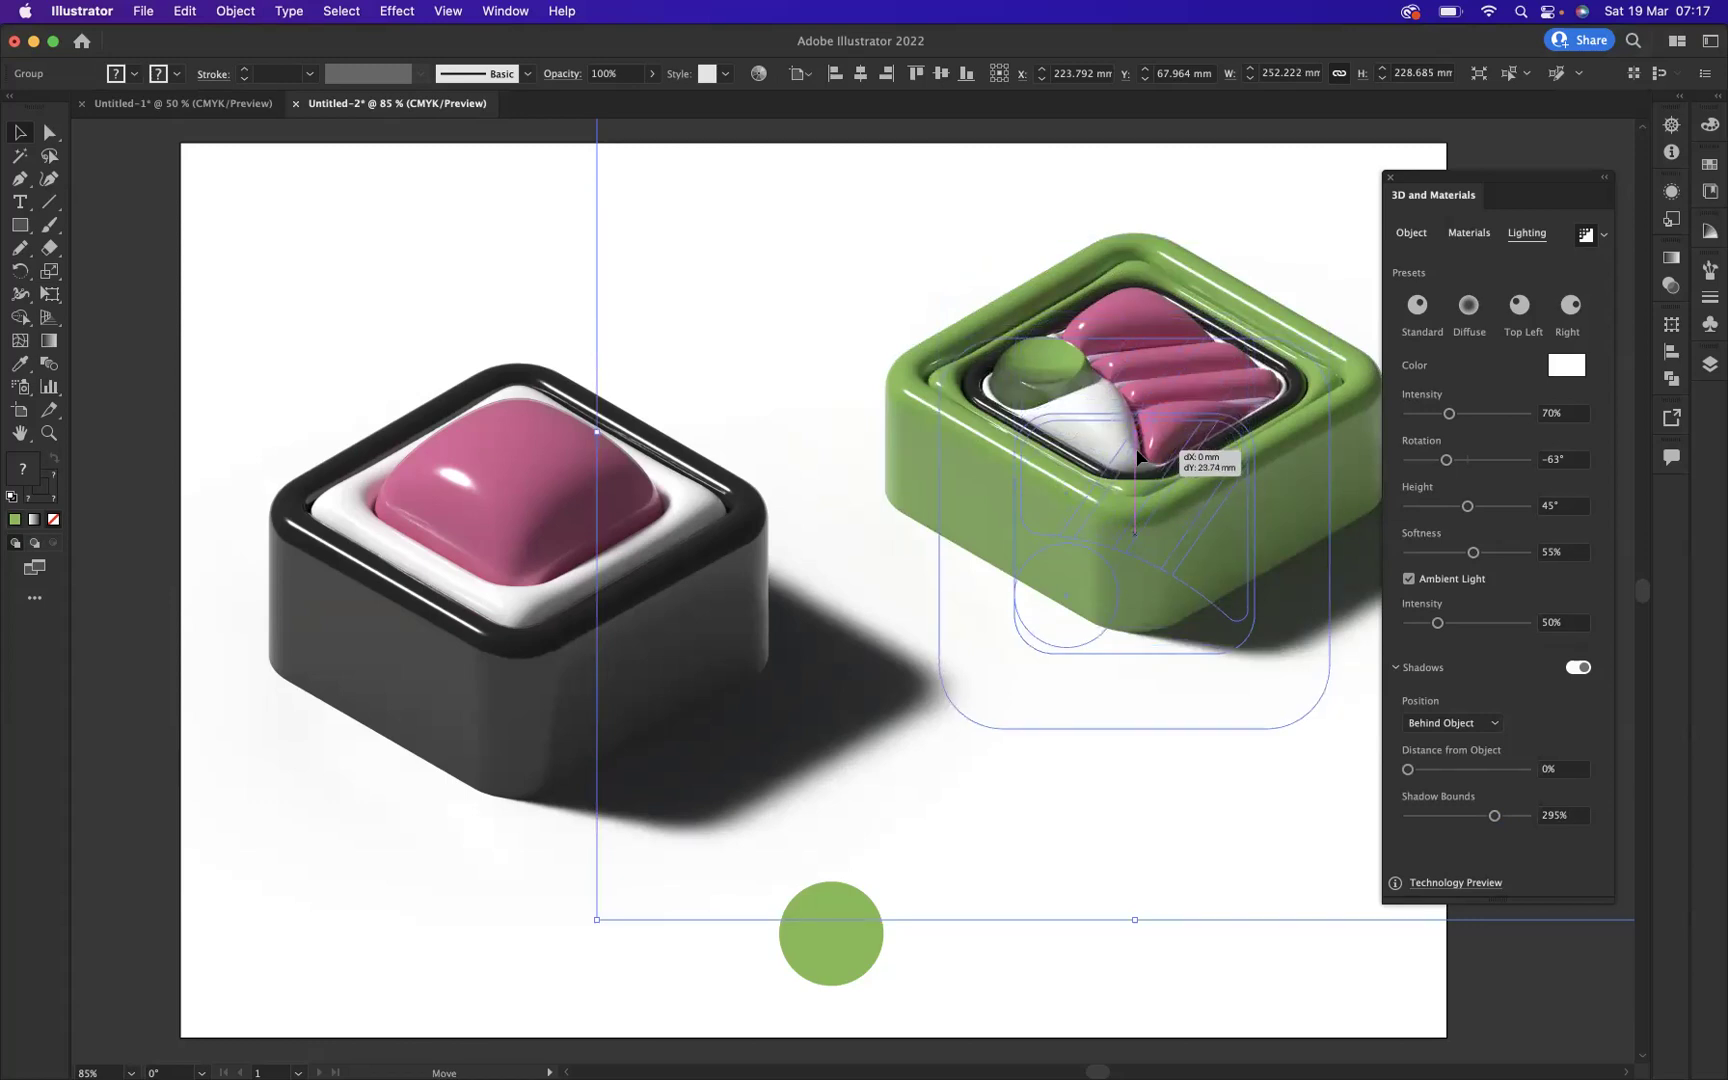
left_click_drag(1138, 457, 1138, 457)
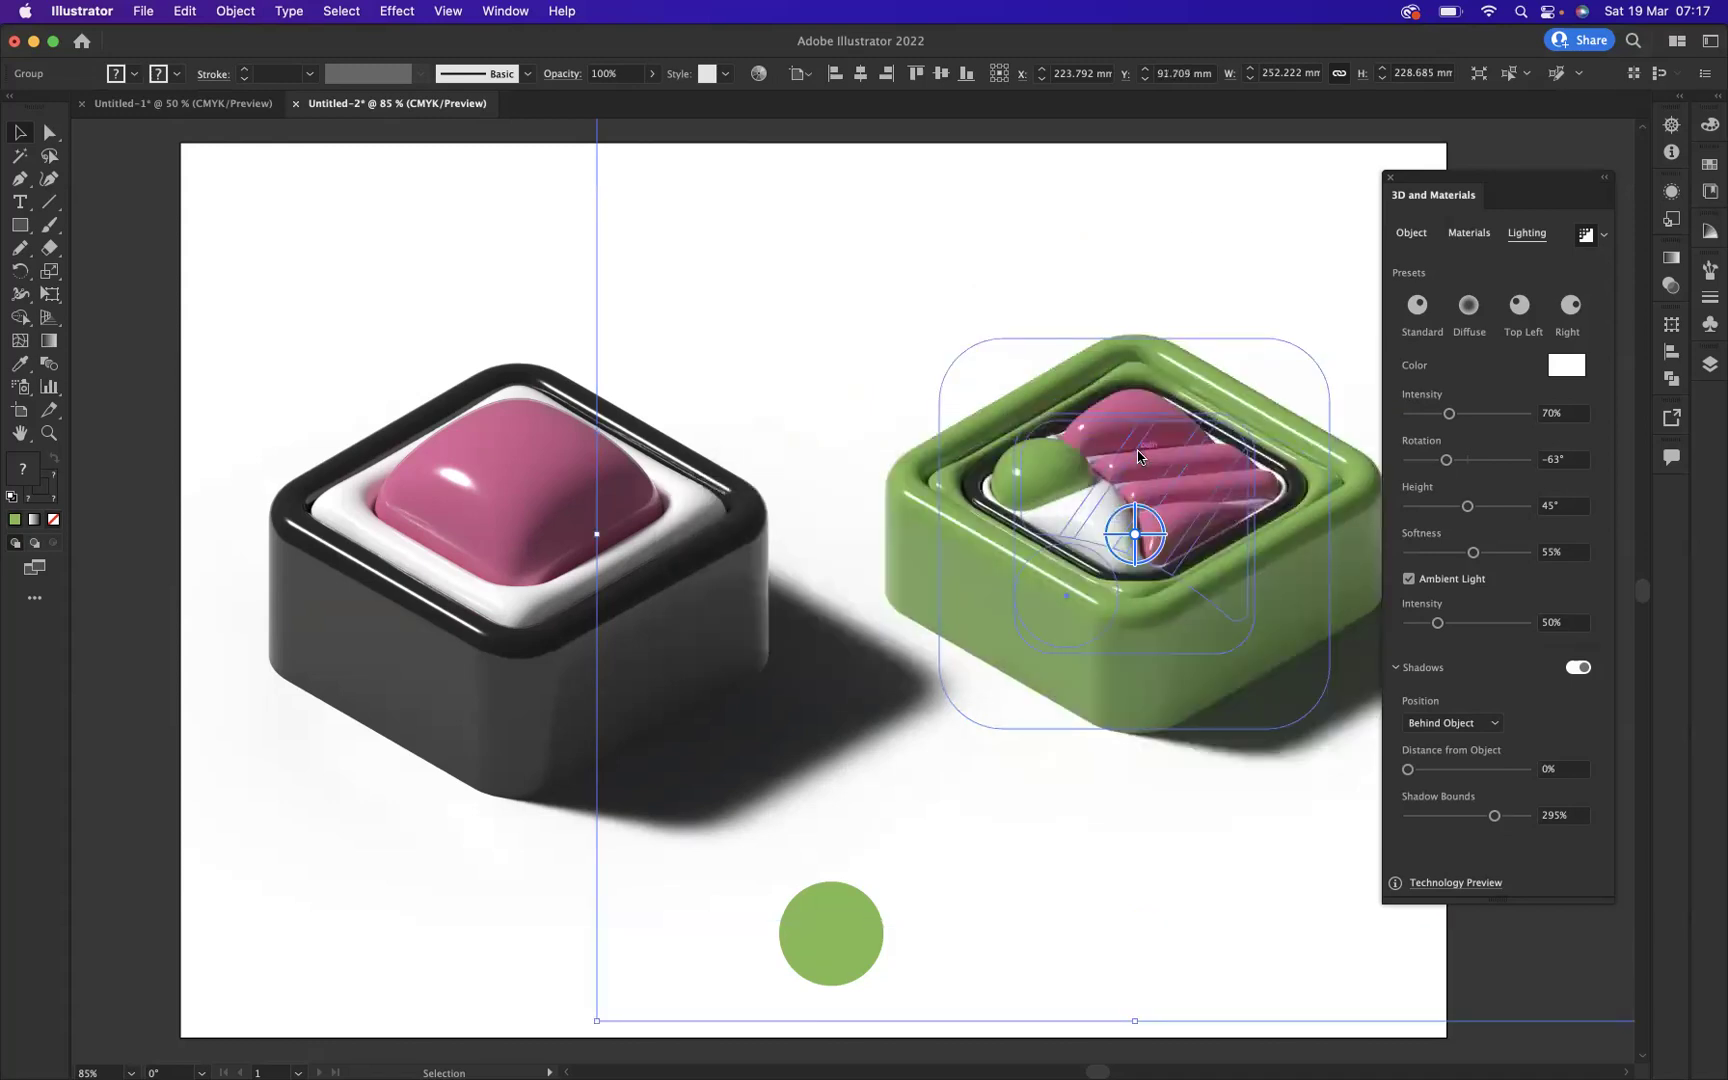
left_click(266, 862)
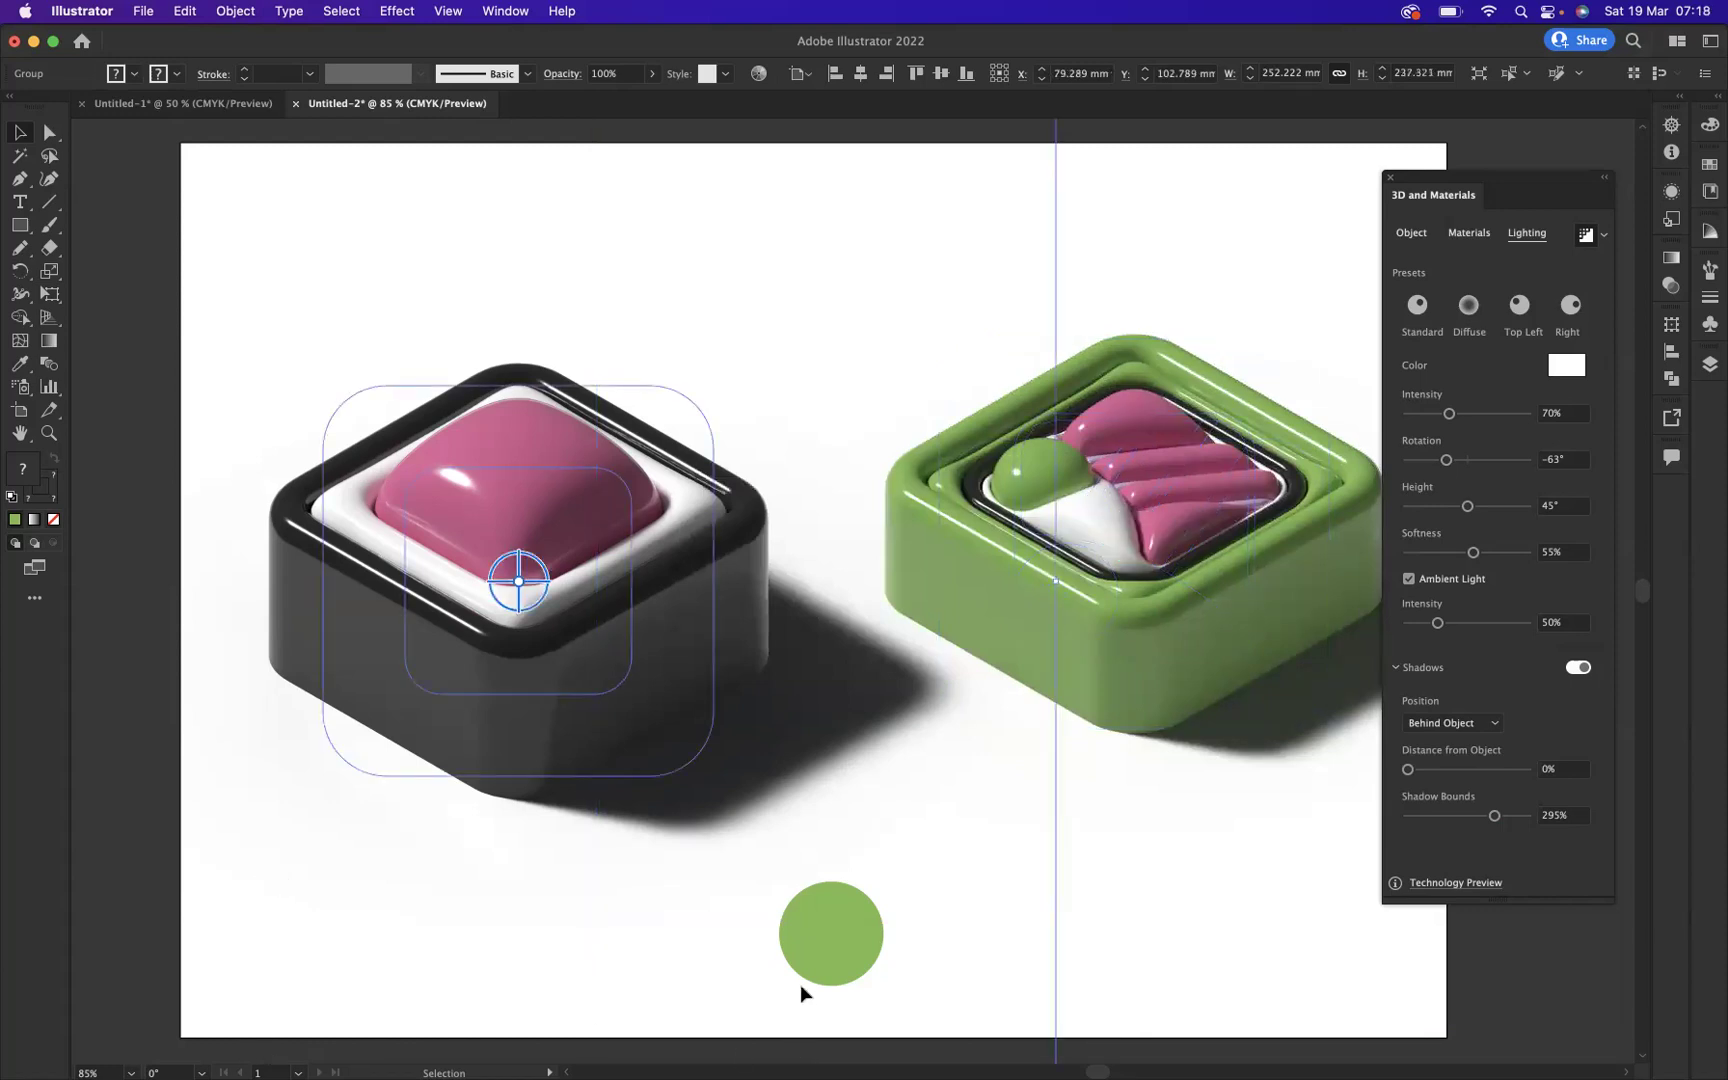
left_click(1226, 934)
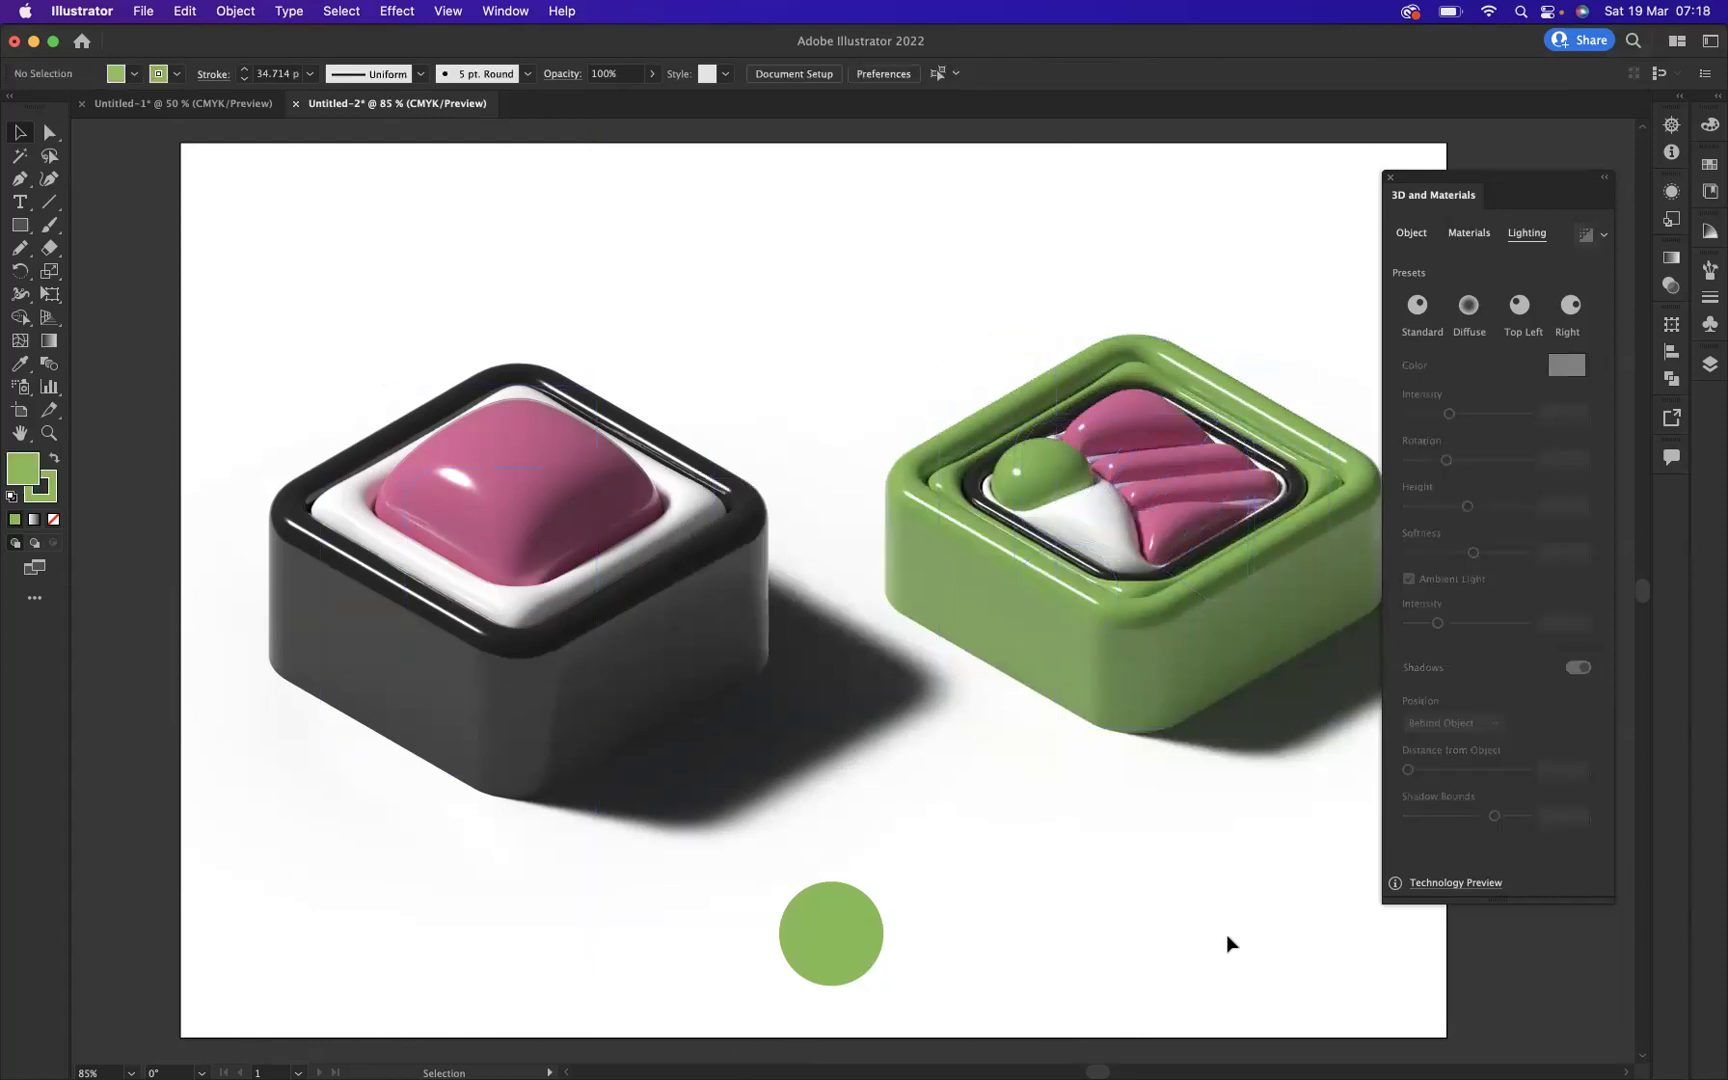
Inflate the green circle into an Isometric Top dome with depth 0.3528 and 89% volume, ray traced.
left_click(849, 933)
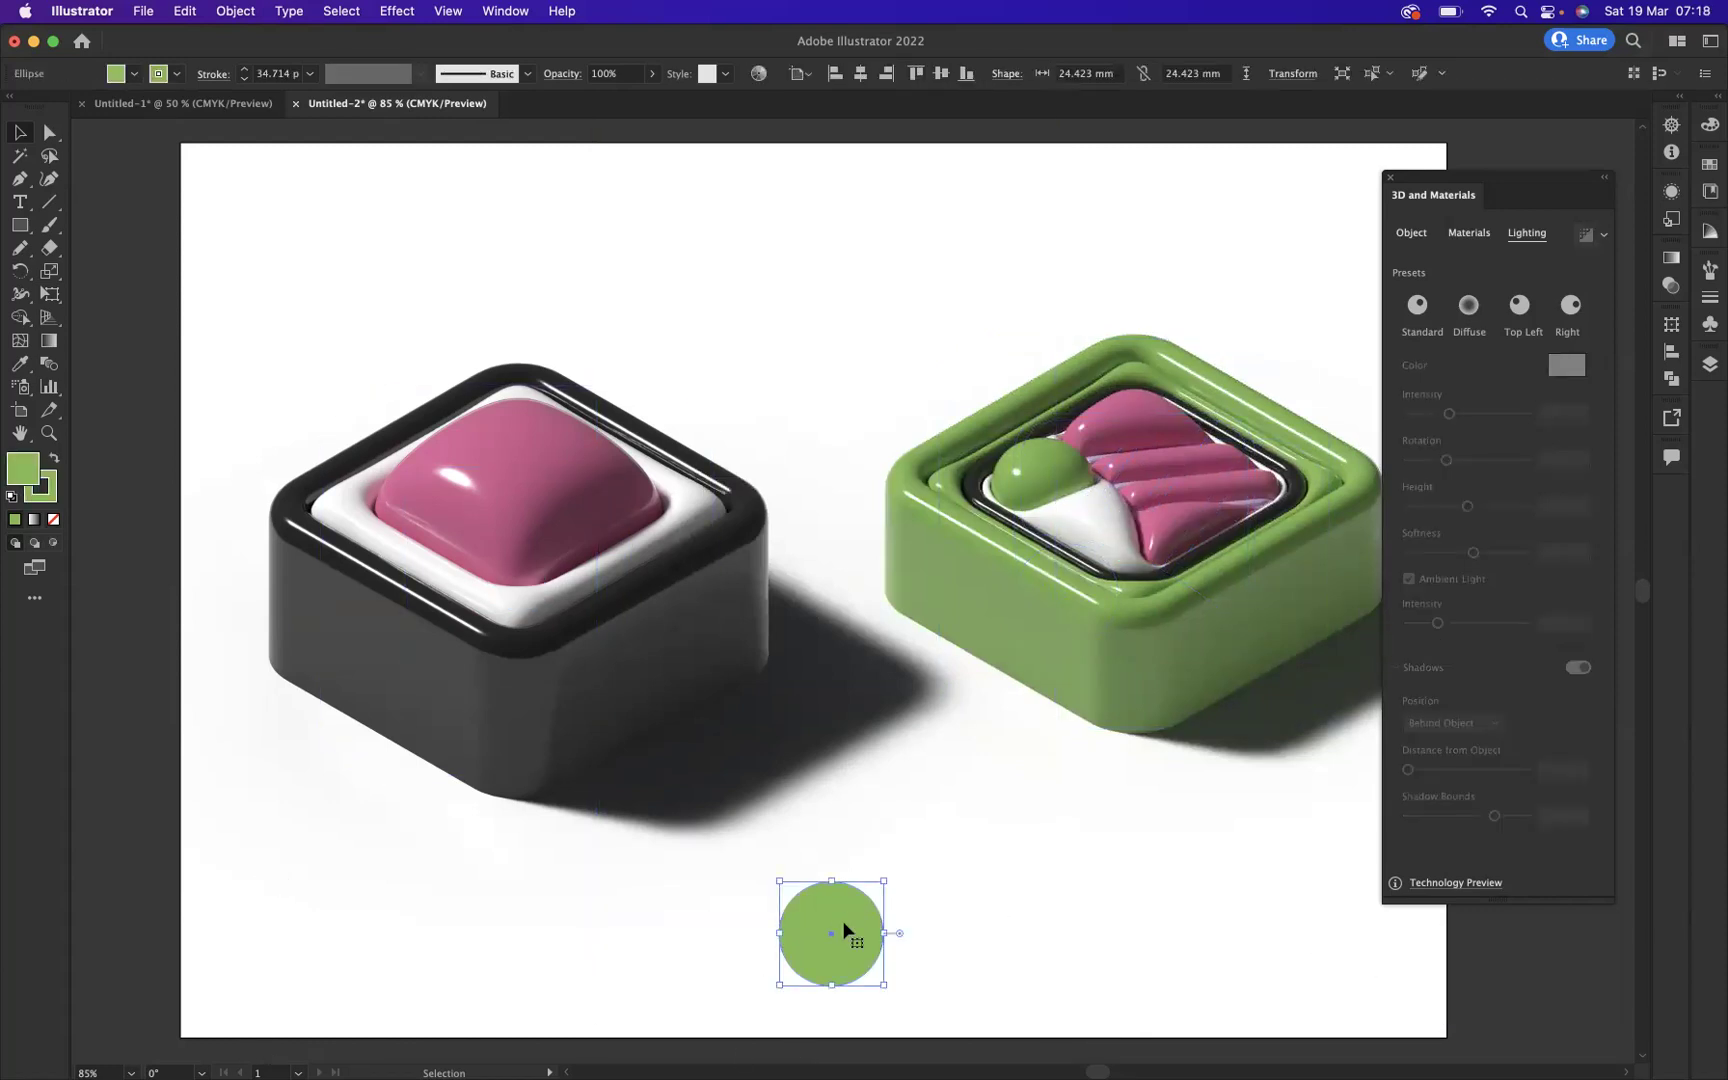
left_click(1410, 235)
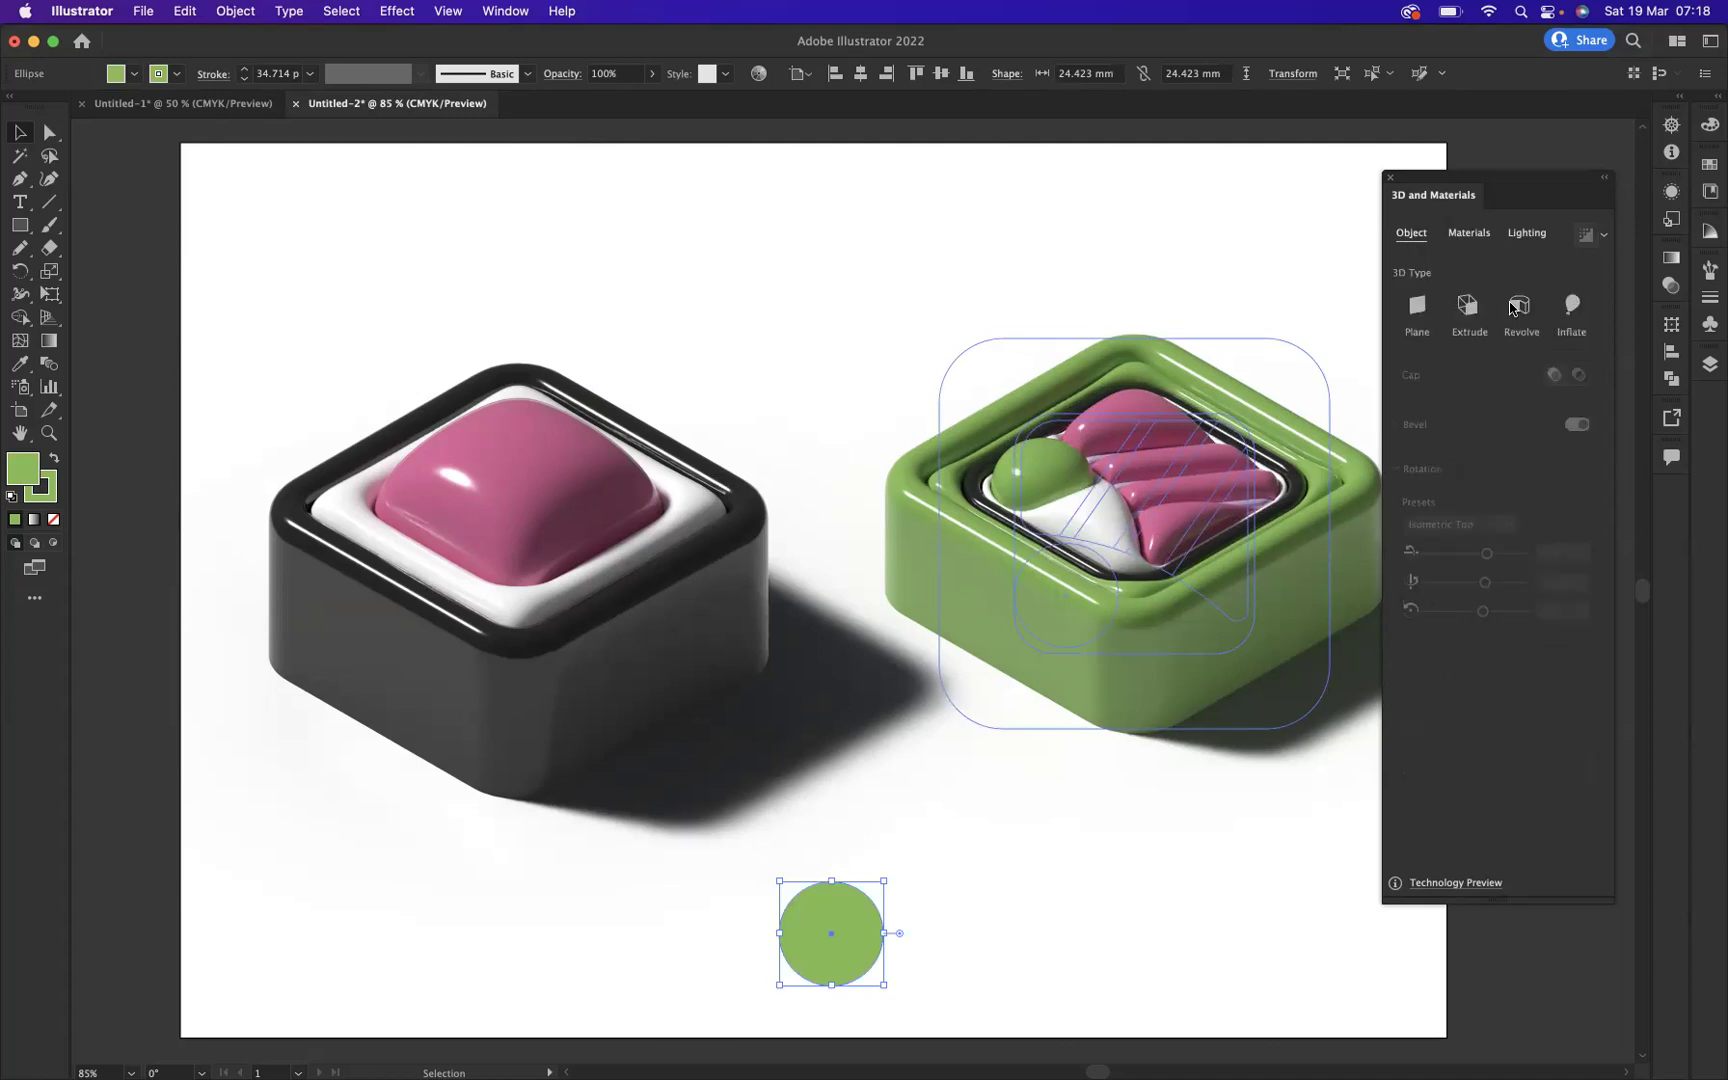
left_click(1572, 306)
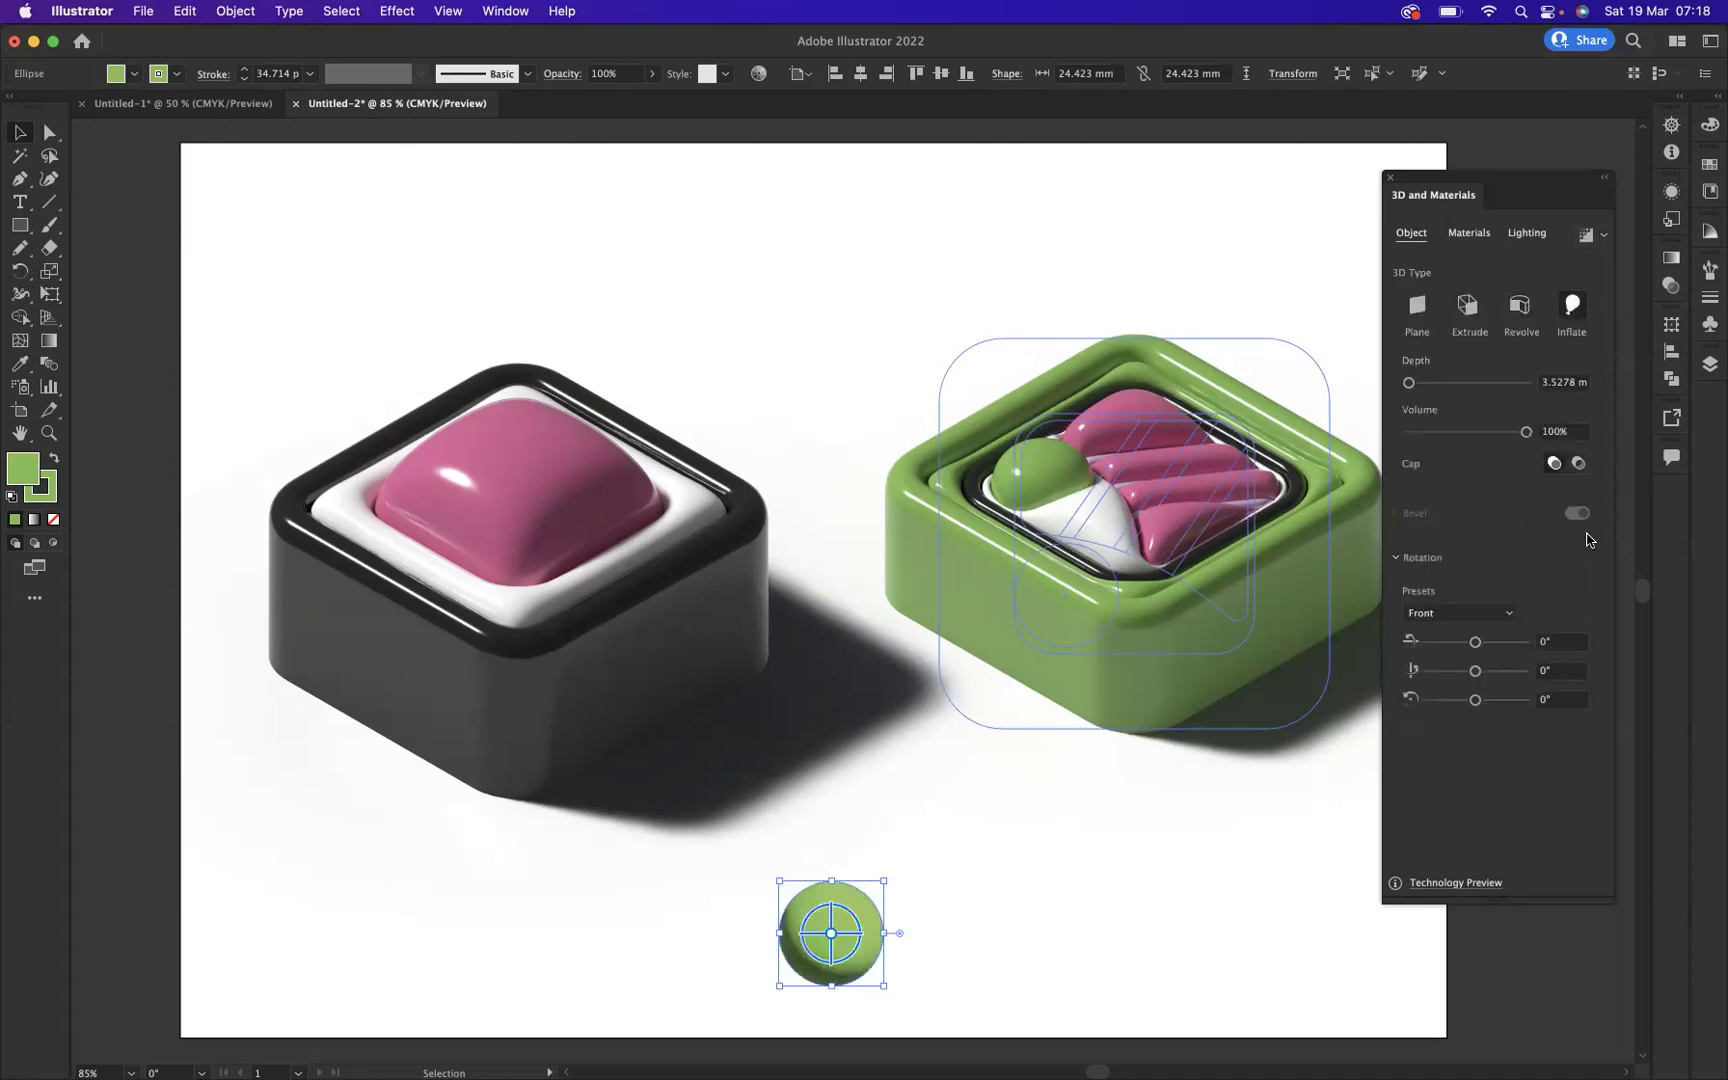
left_click(1488, 614)
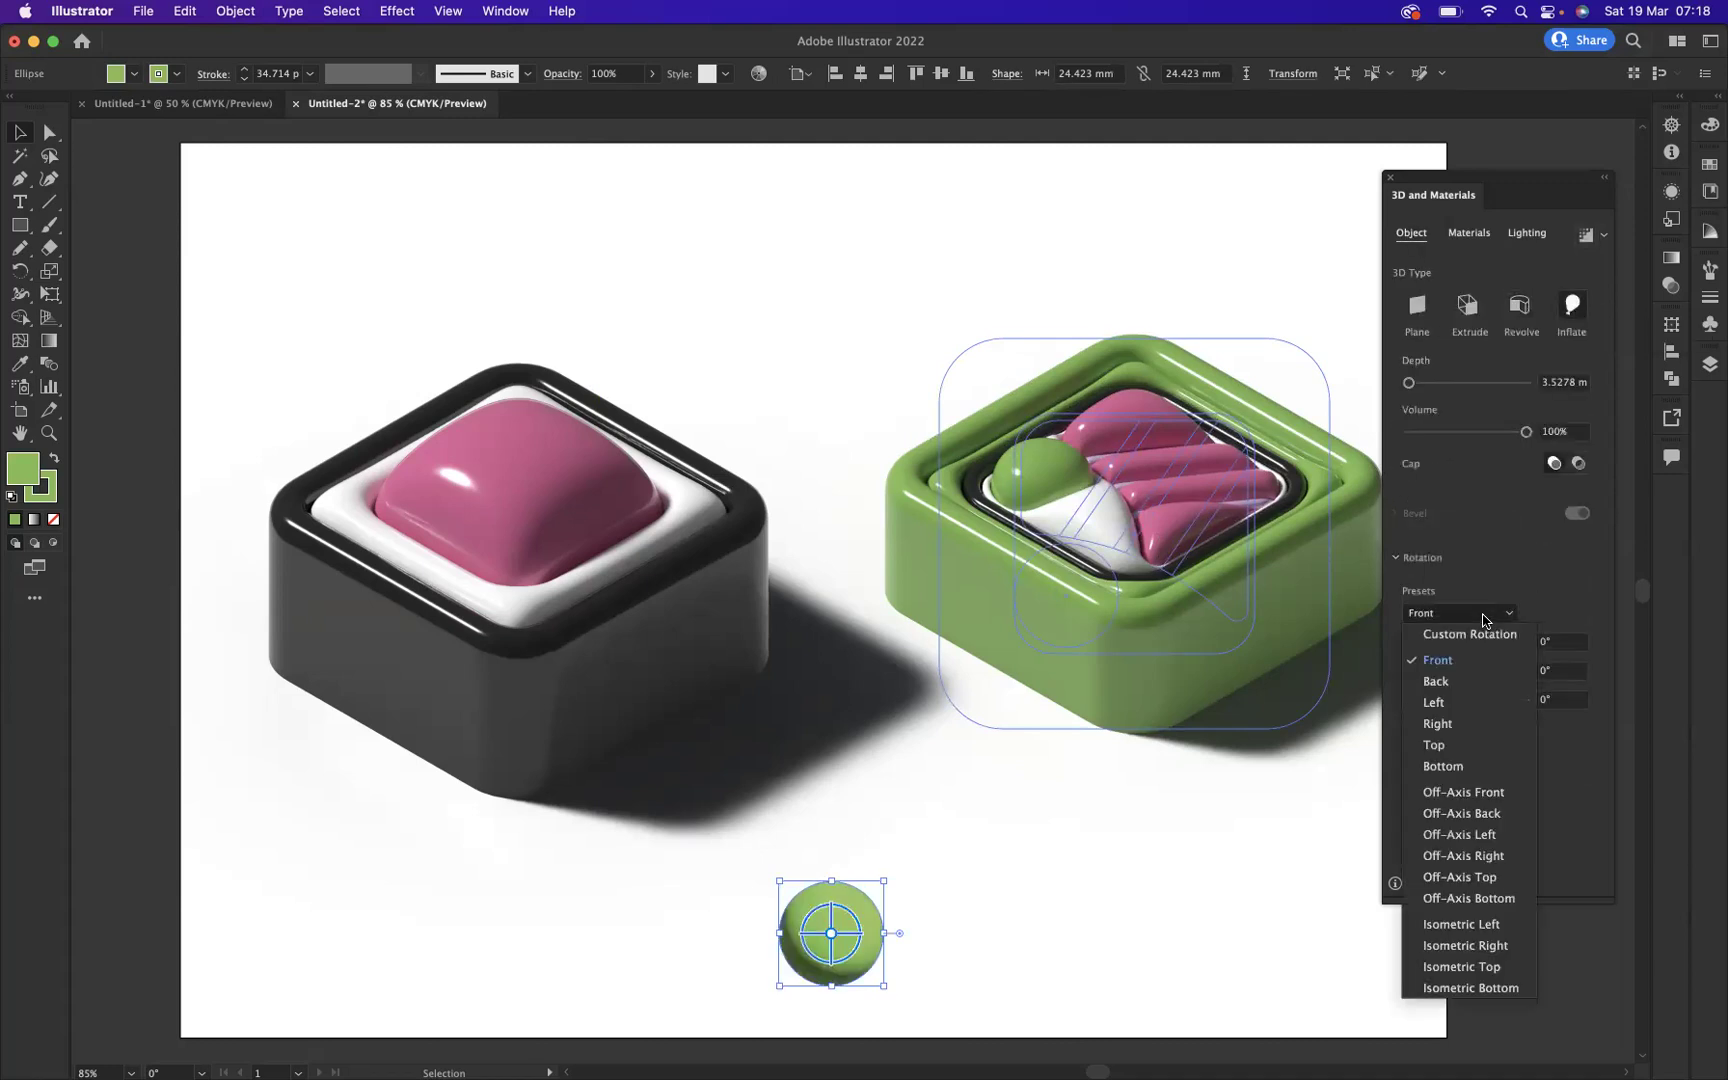
left_click(1479, 968)
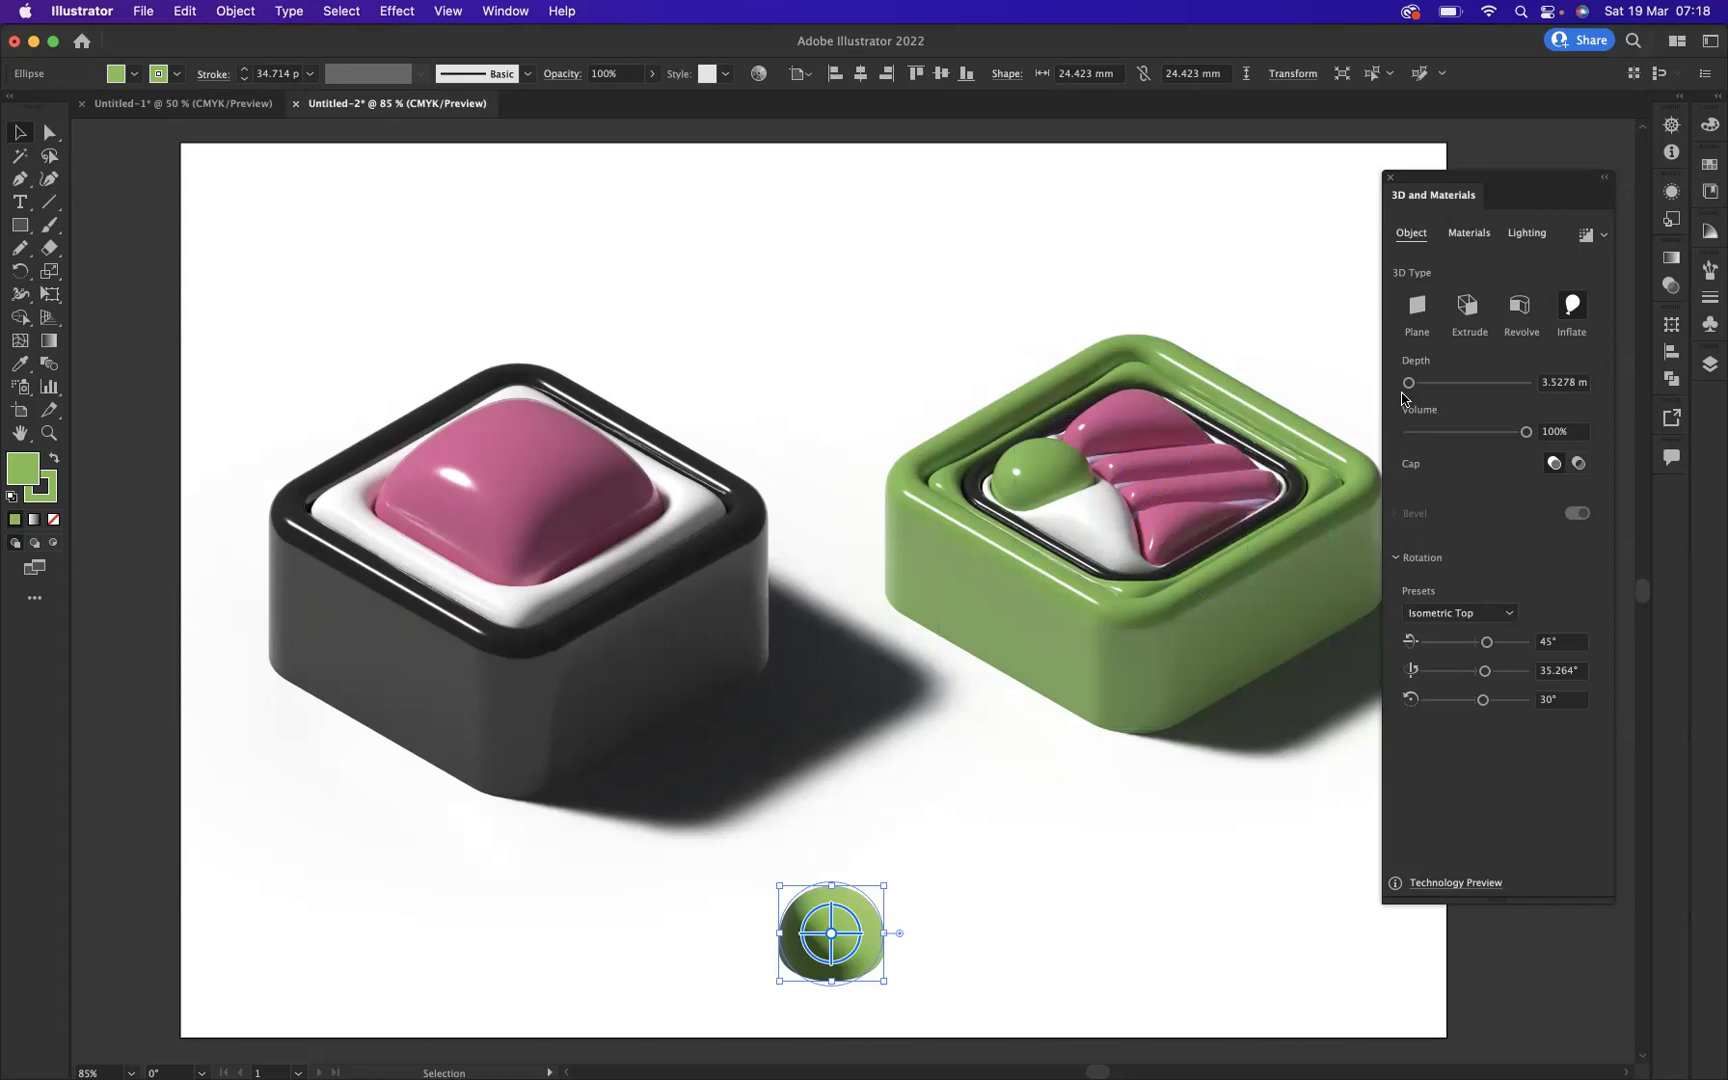
left_click_drag(1408, 383, 1408, 386)
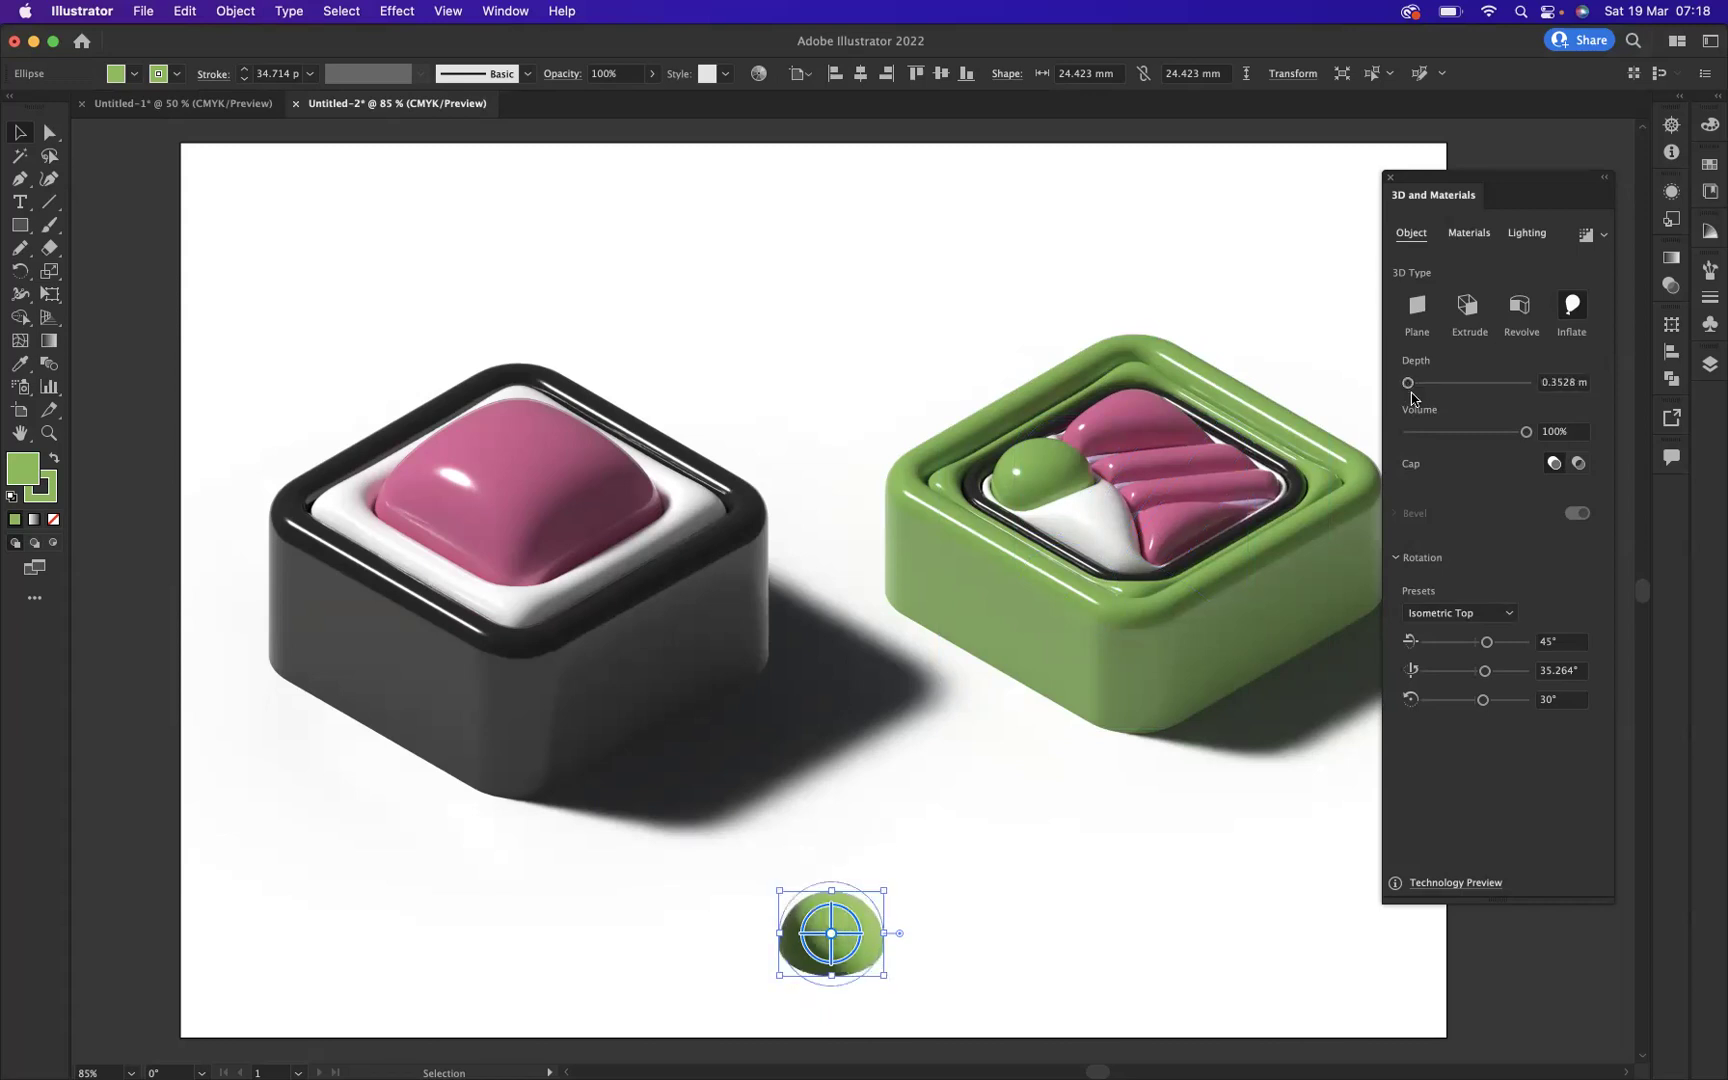
left_click_drag(1526, 432, 1513, 435)
left_click(1586, 237)
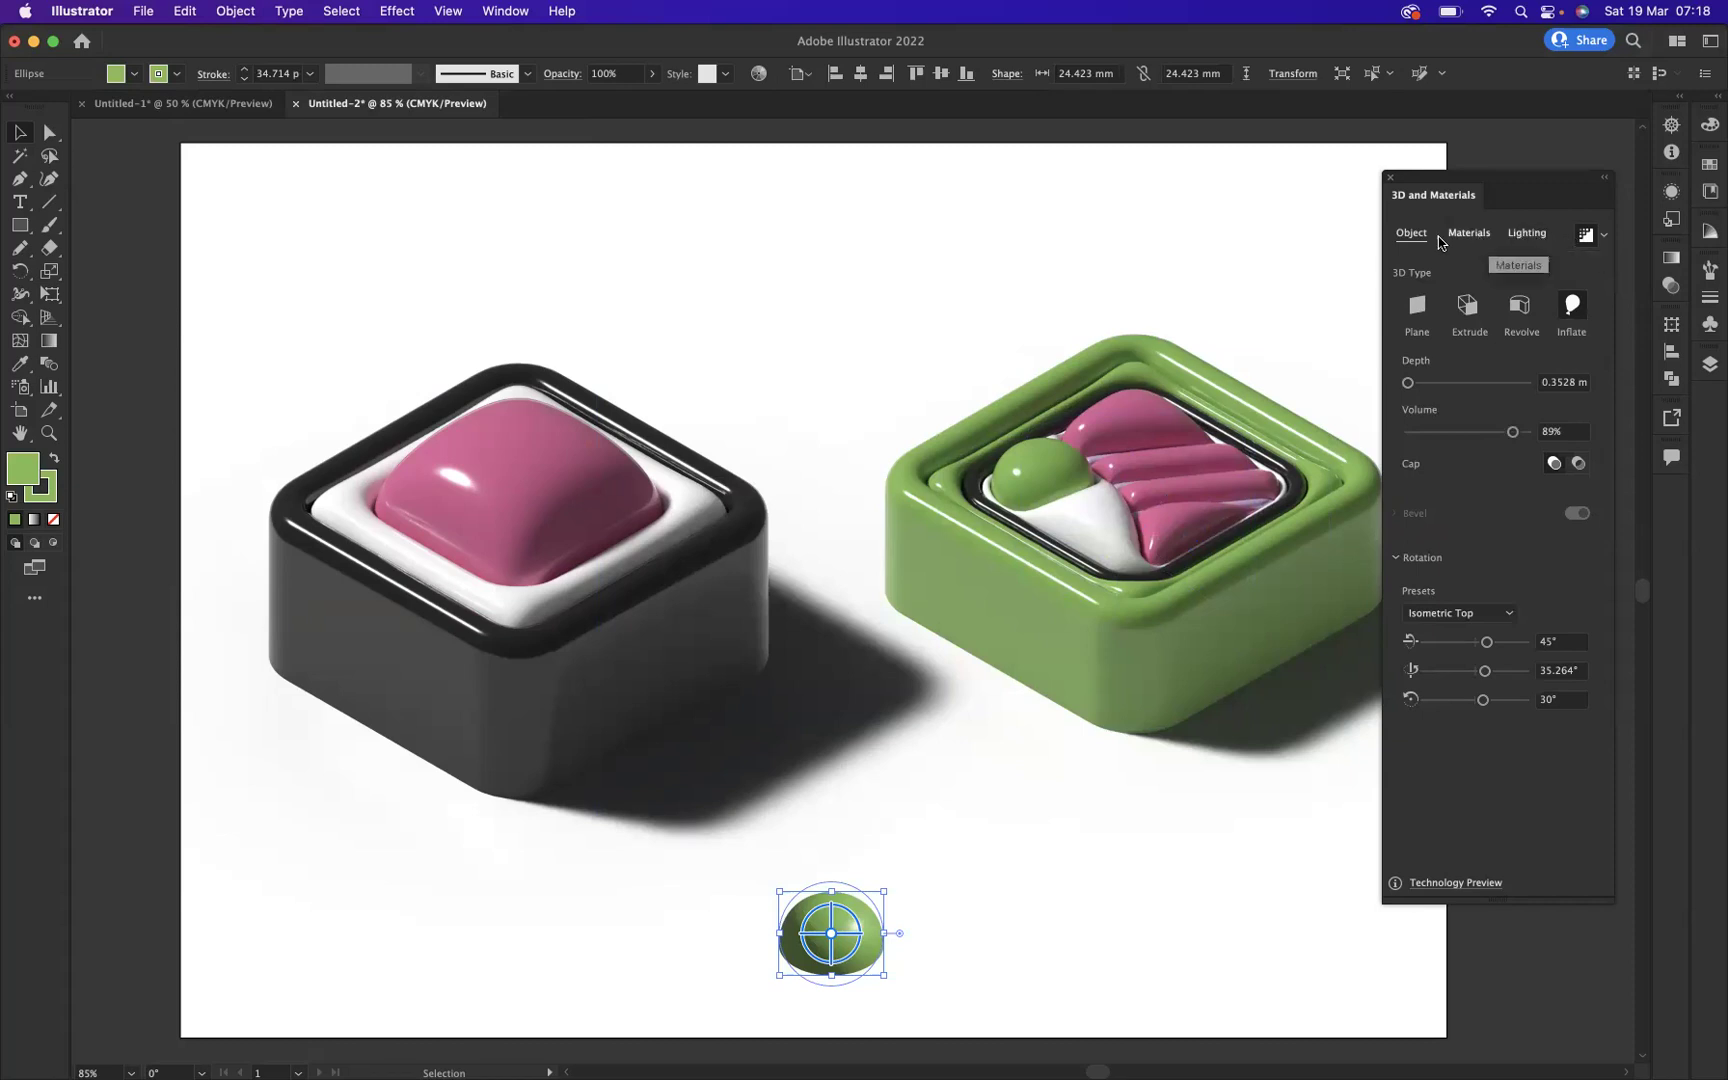
Set the dome's material roughness to 0.13.
left_click(1470, 233)
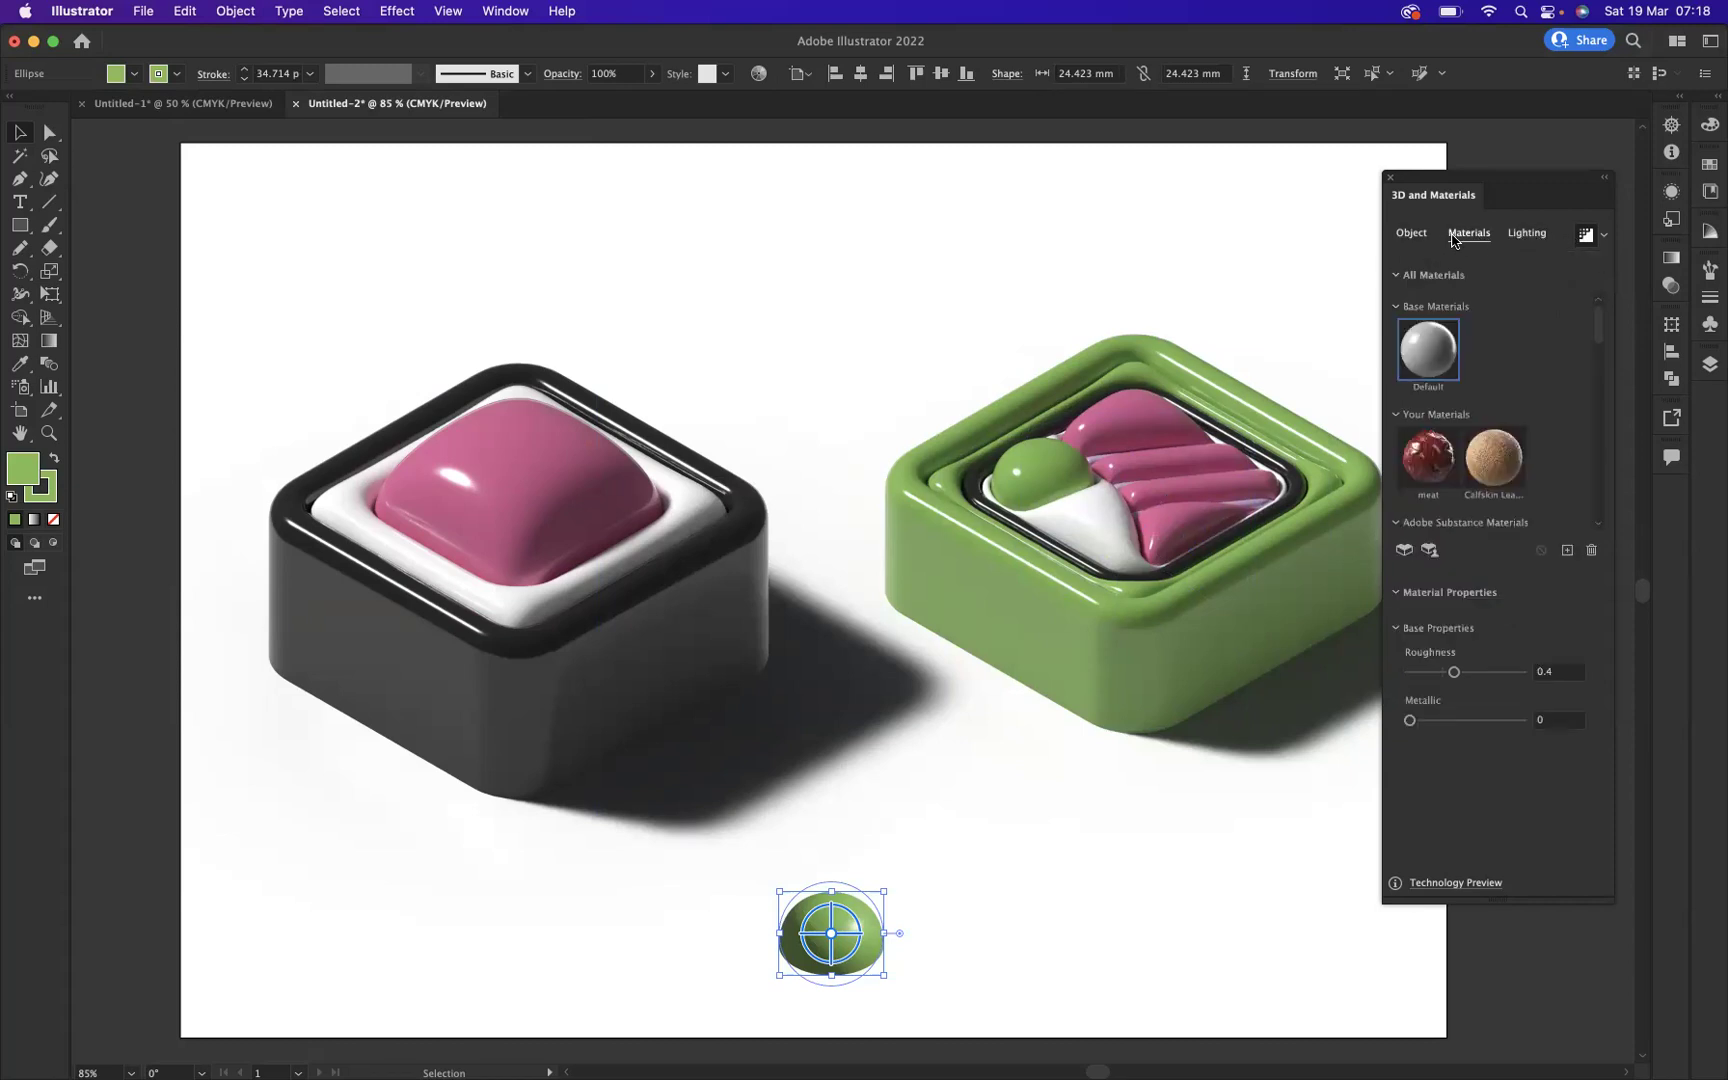
left_click(1560, 671)
key("BackSpace")
key("BackSpace")
key("BackSpace")
type("0.13")
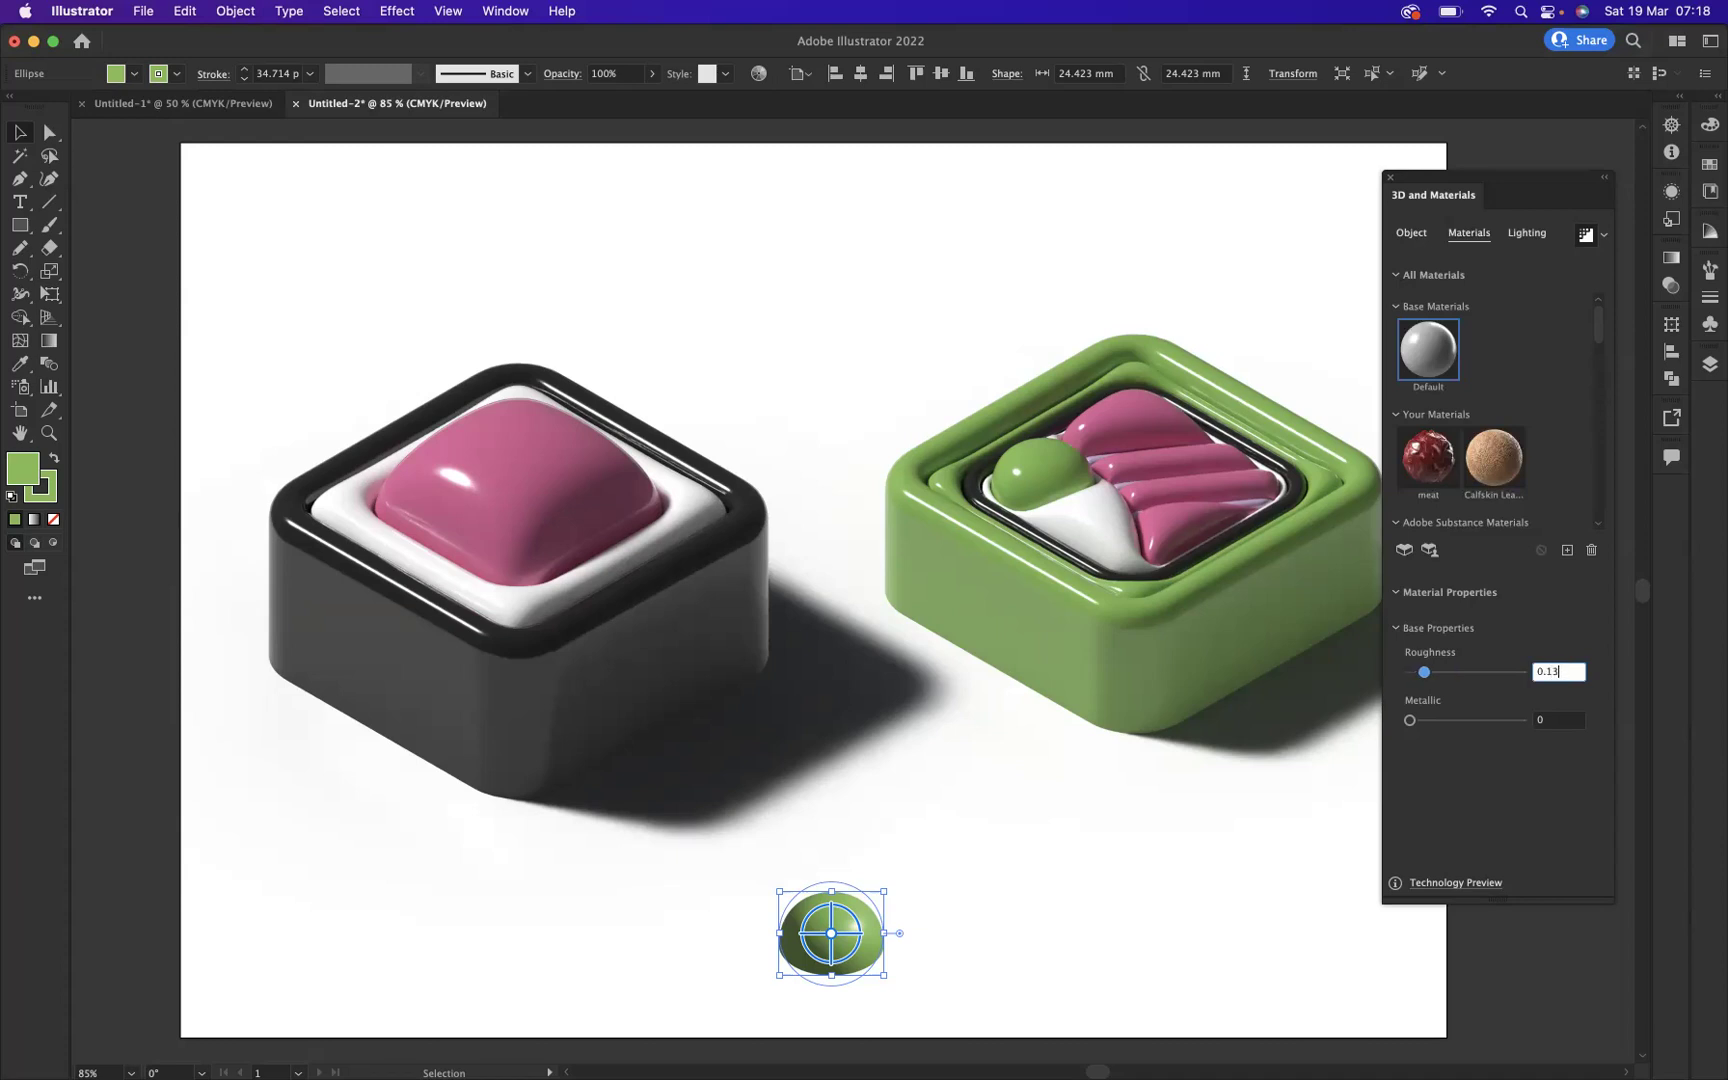
Rotate the dome's light to -63° with 55% softness.
left_click(1528, 233)
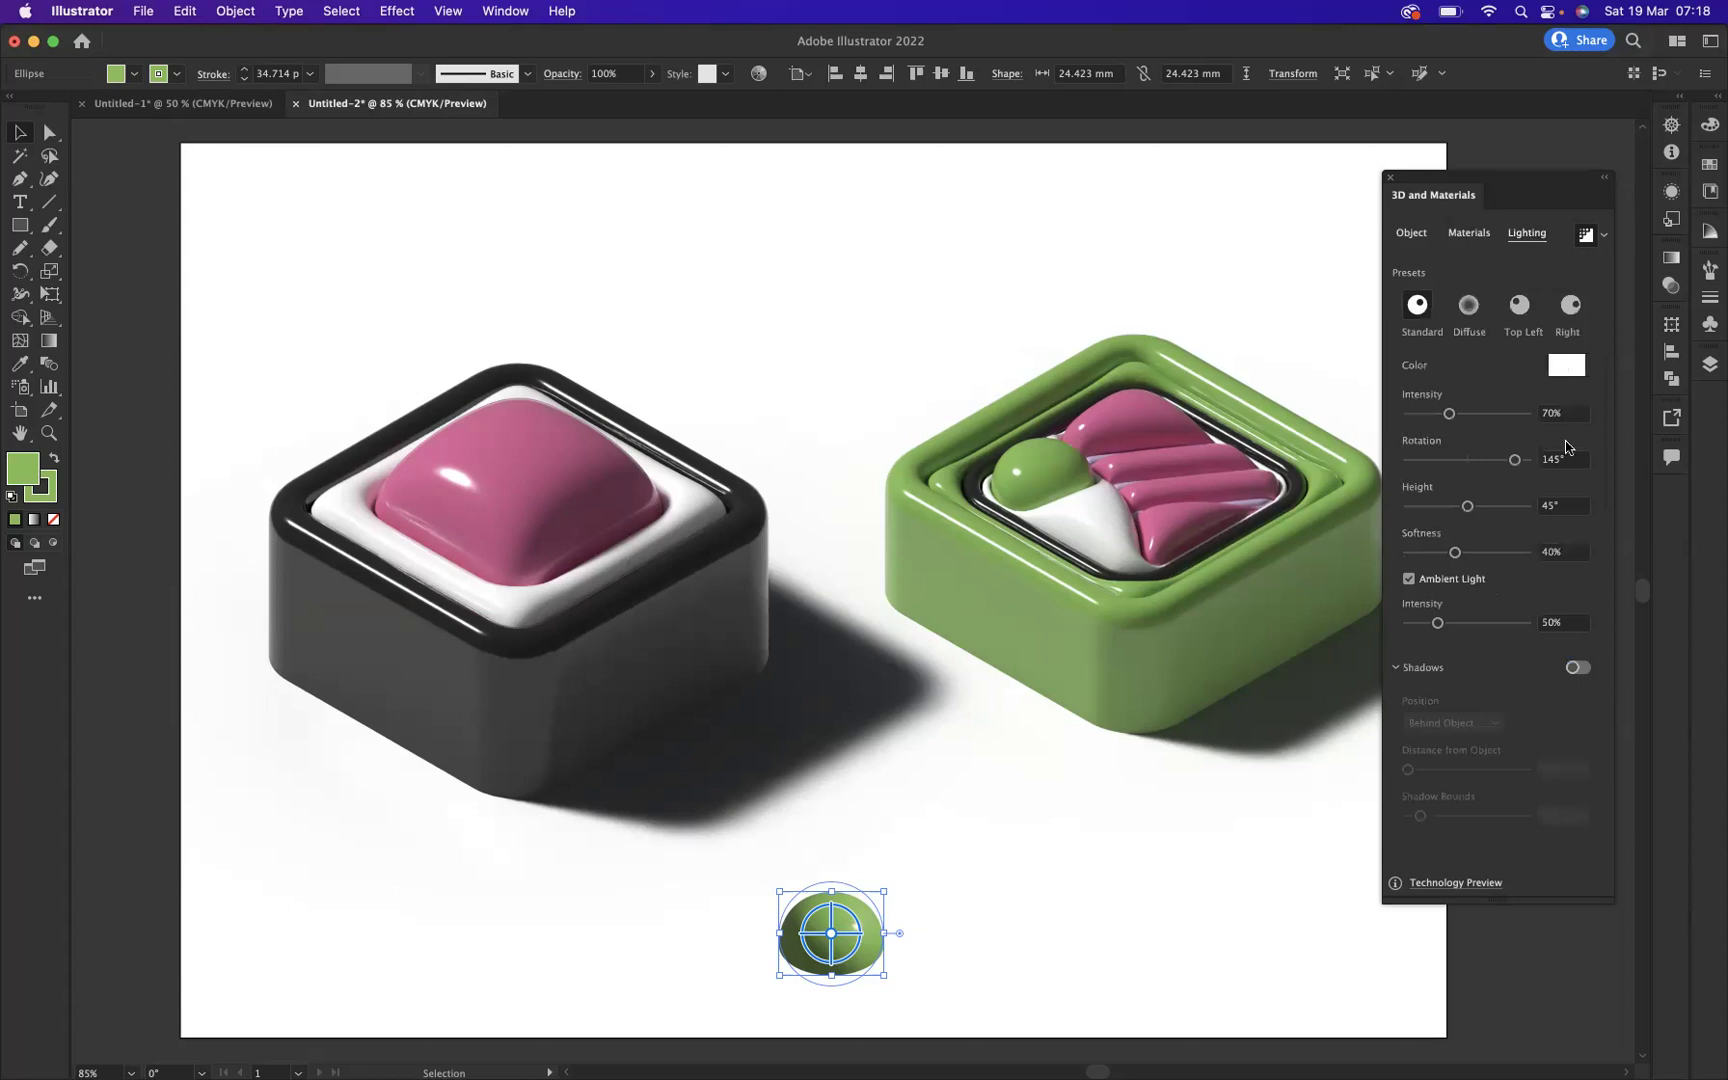
left_click(1562, 459)
type("-63")
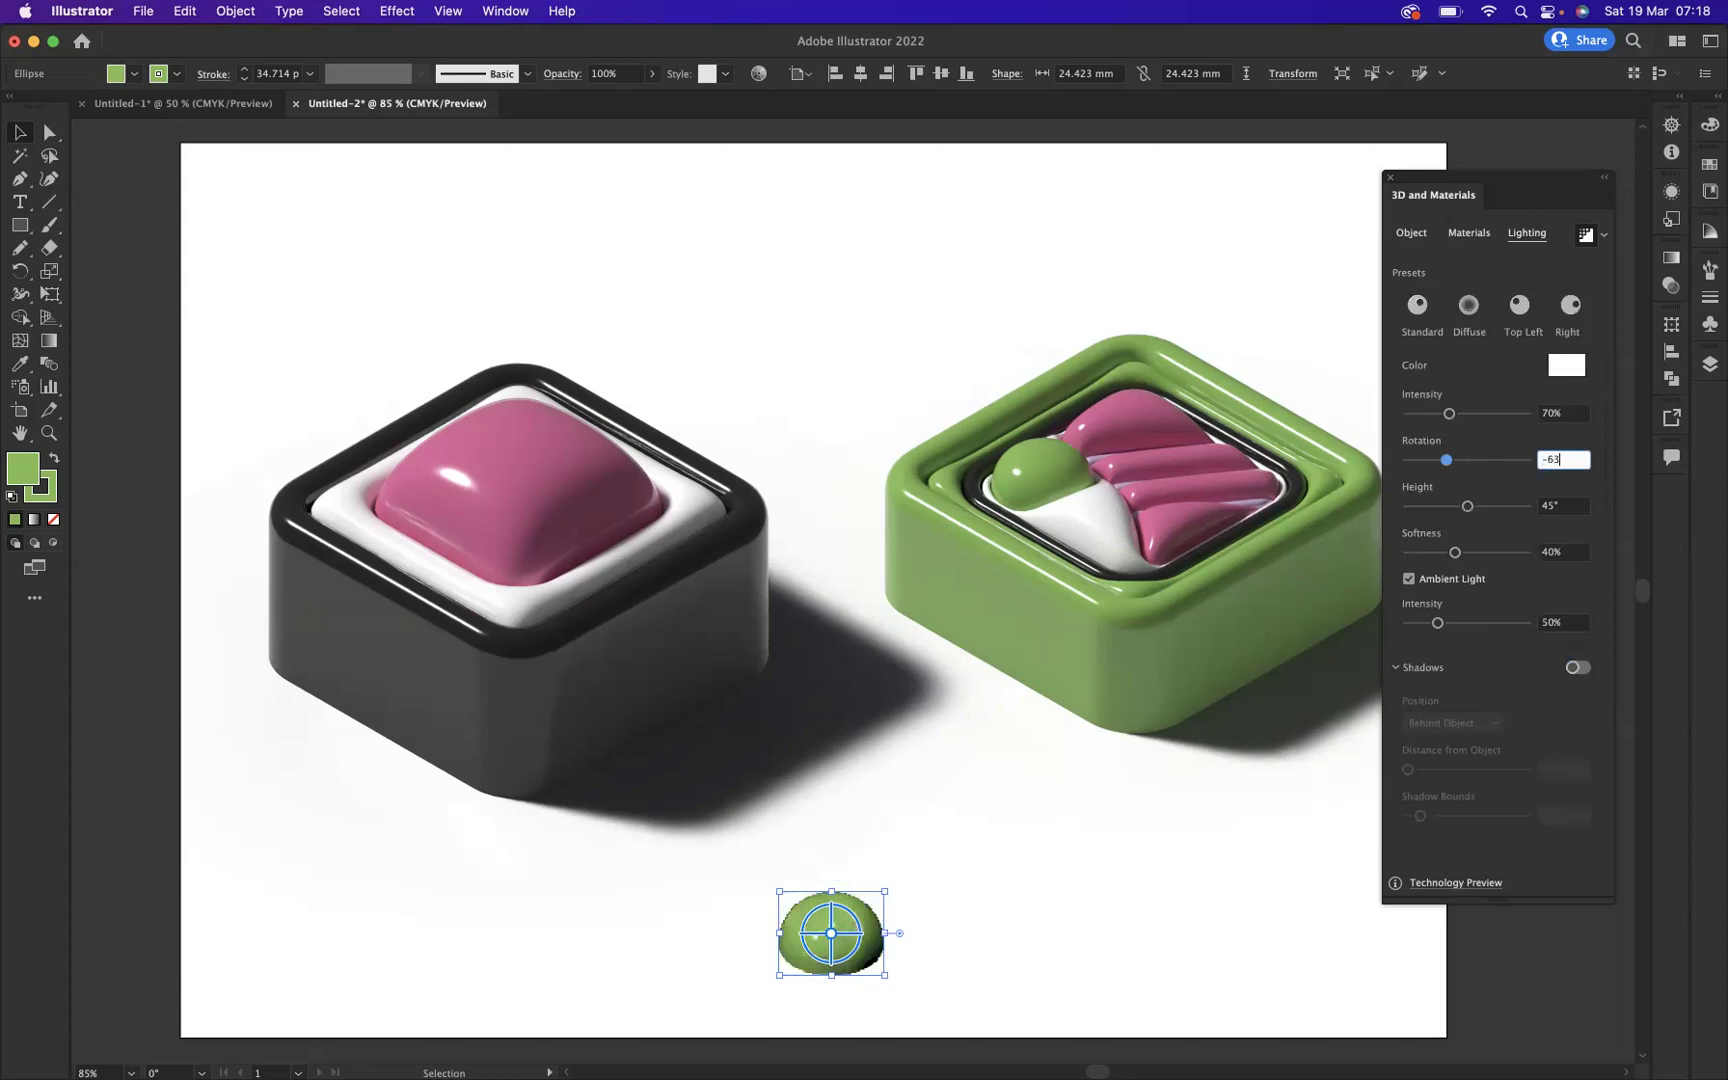
left_click(1566, 552)
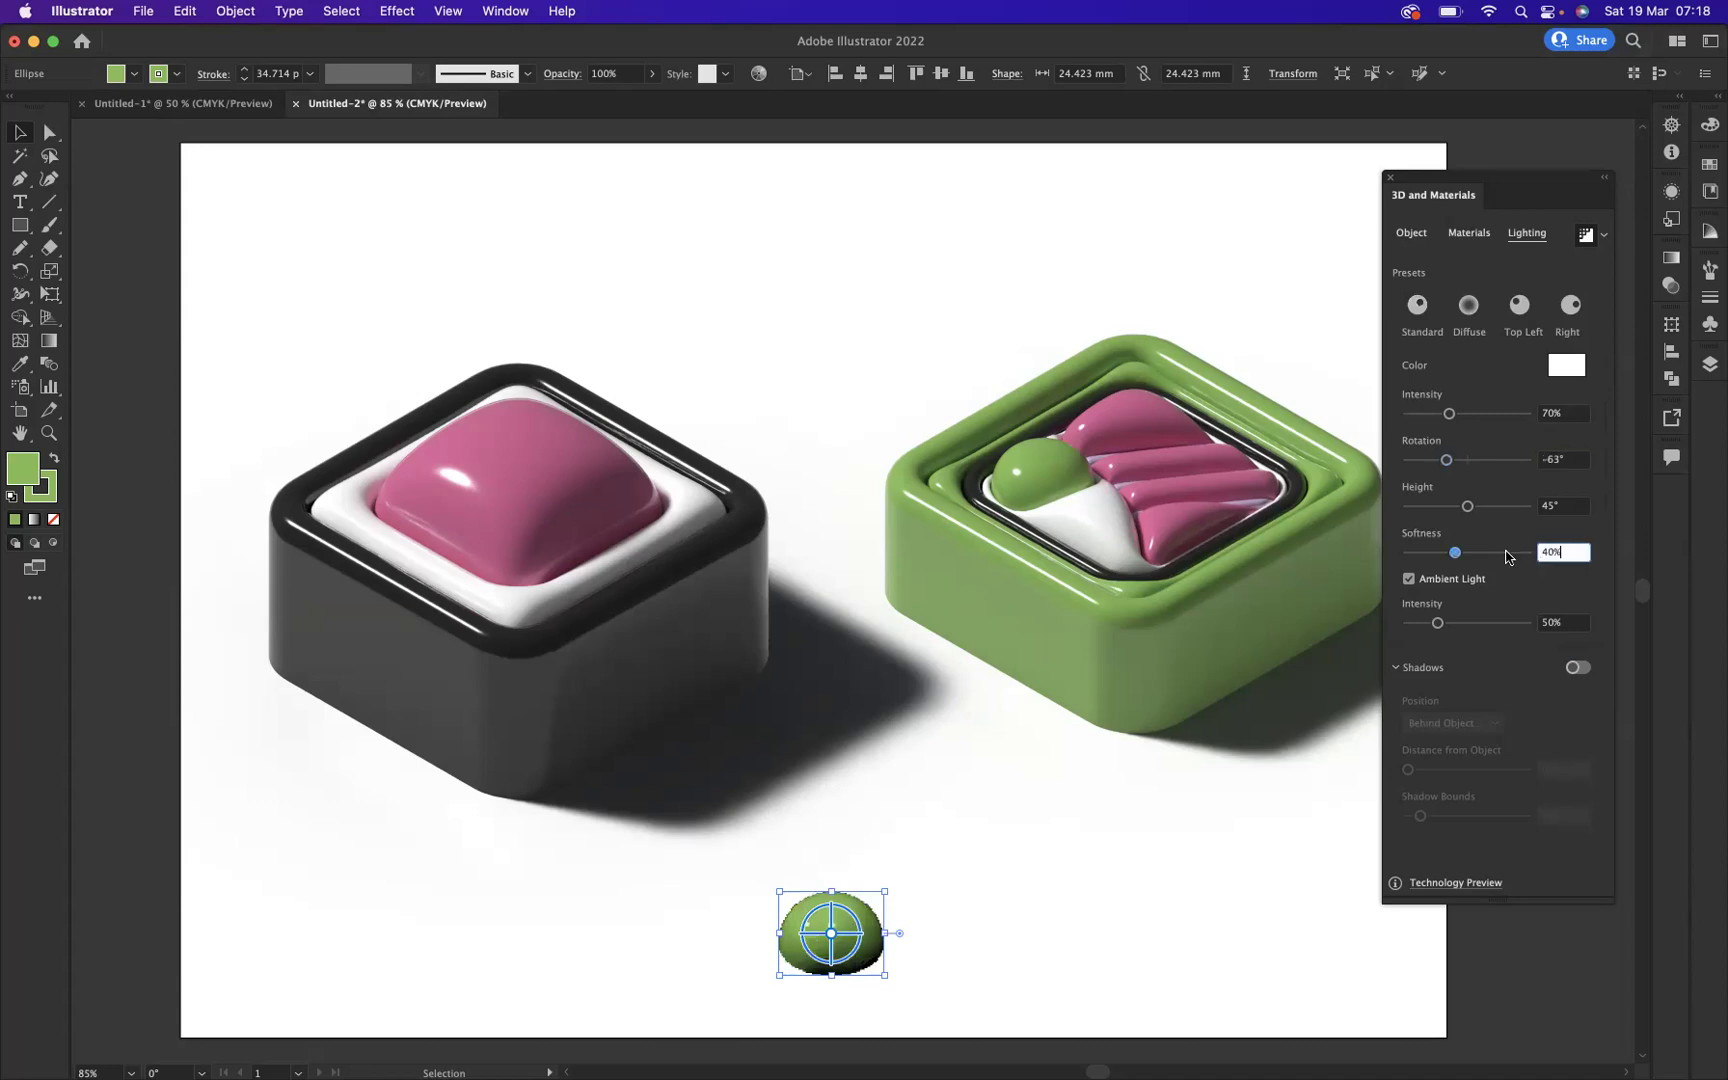
type("55")
Turn on the dome's shadow behind the object with Shadow Bounds at 295%.
left_click(1437, 670)
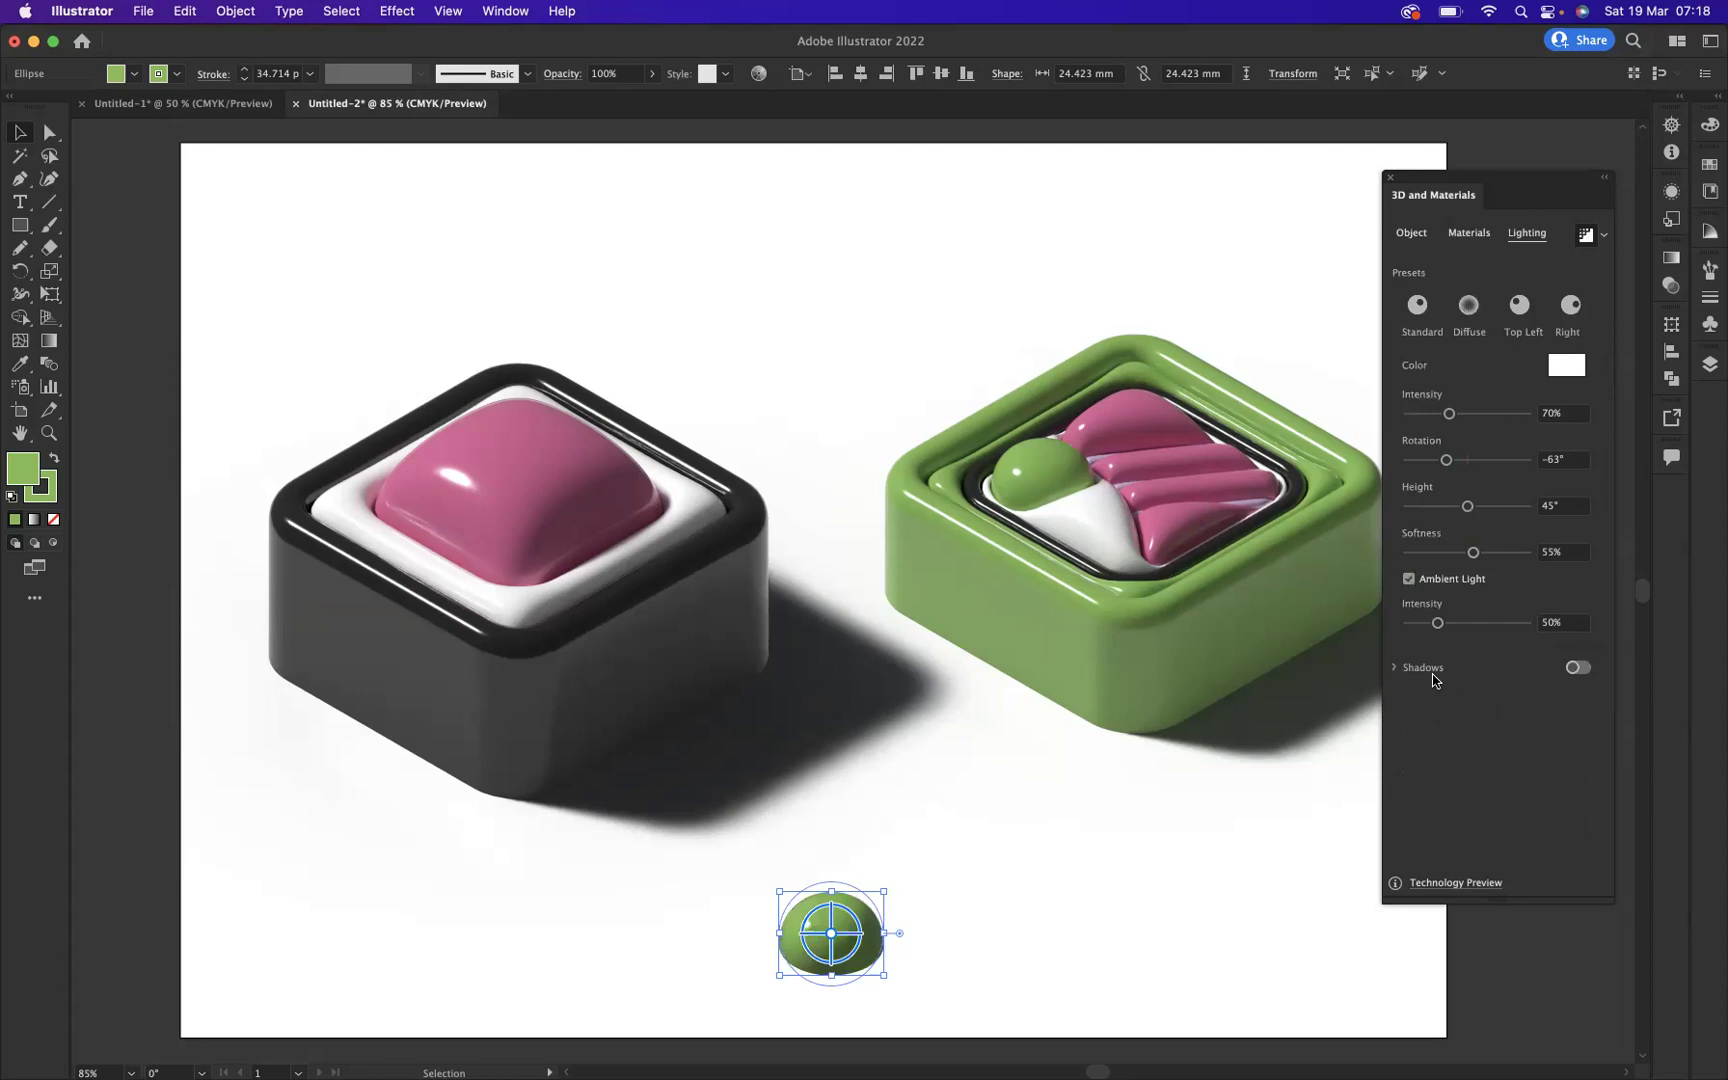
left_click(1431, 672)
left_click(1577, 667)
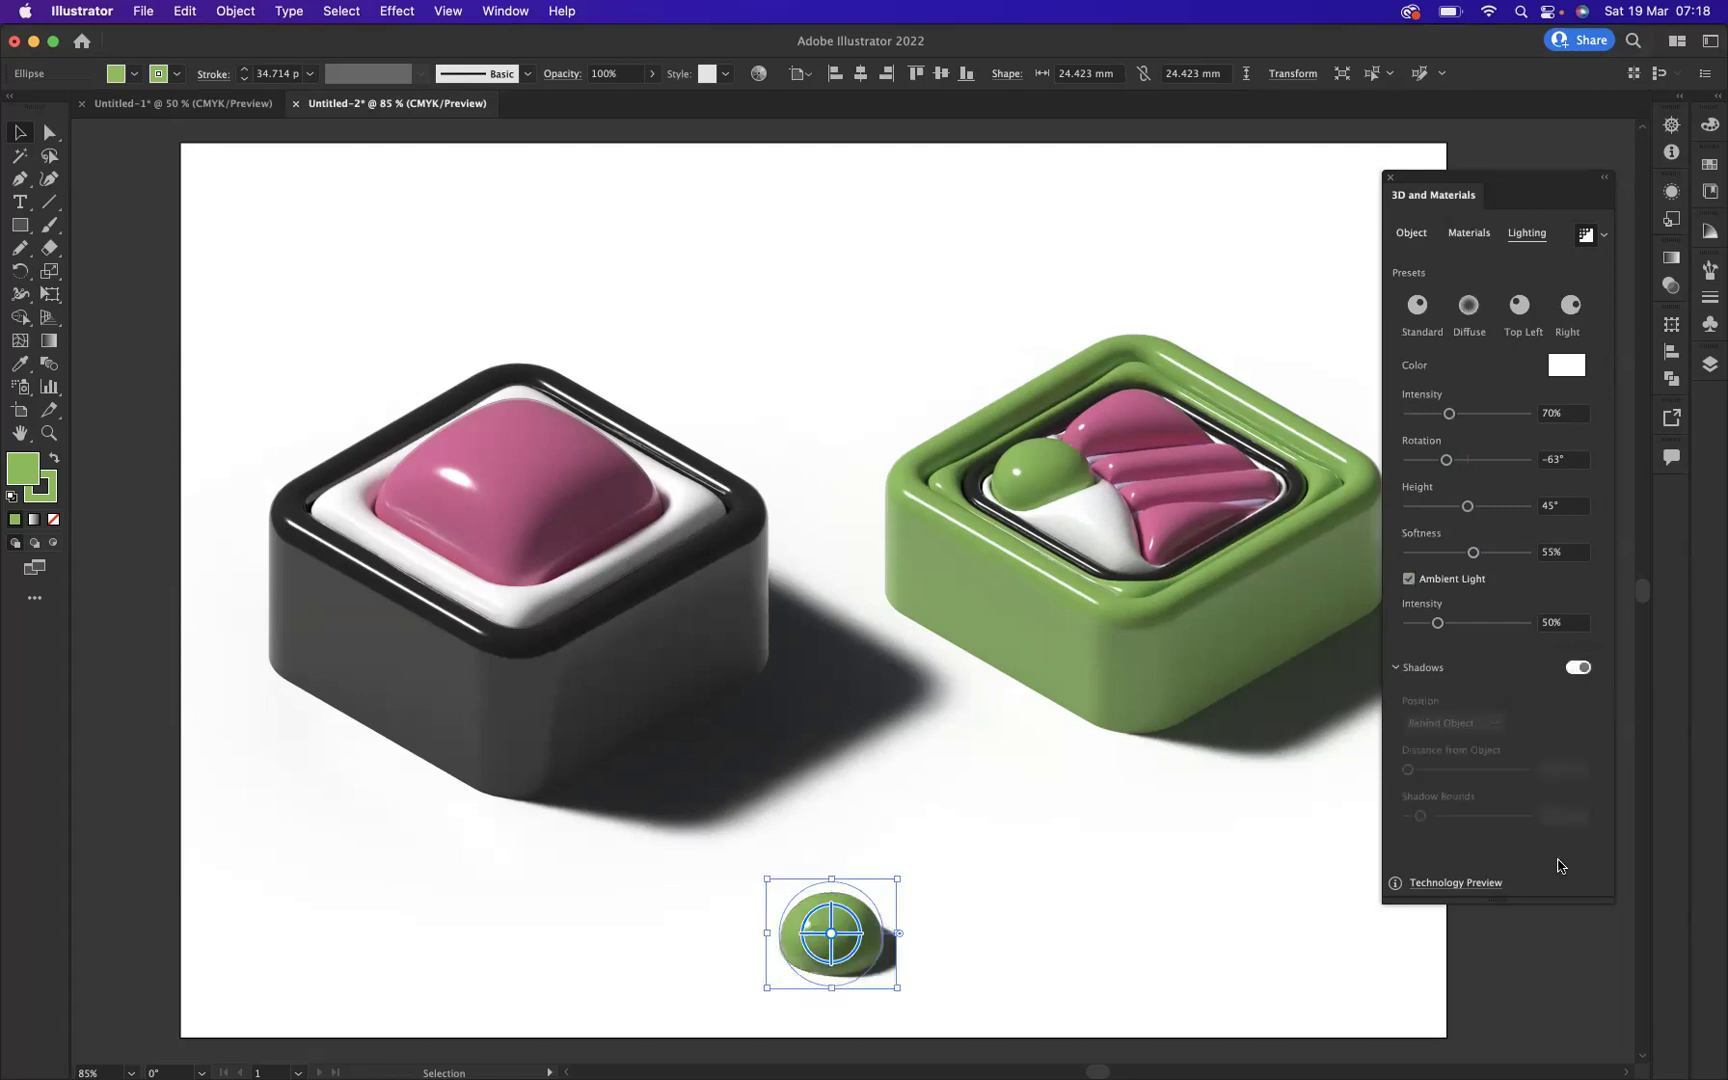
left_click(1566, 818)
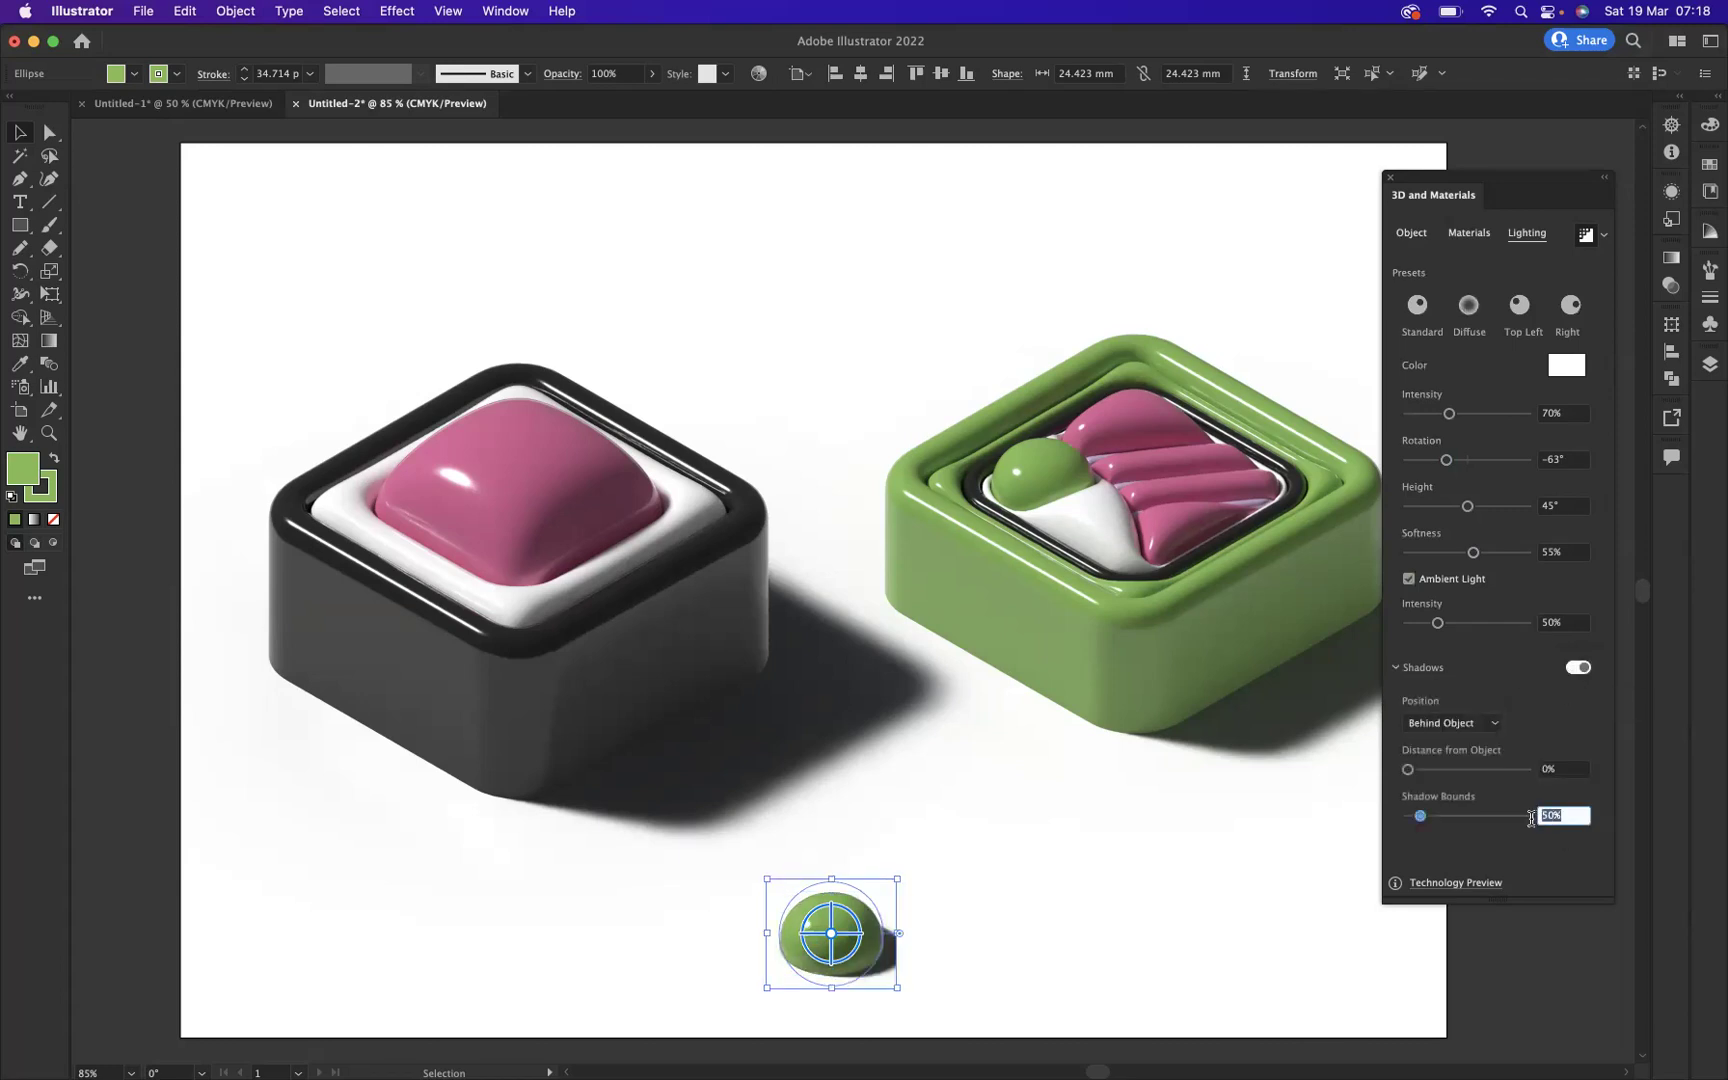
type("295")
key("Return")
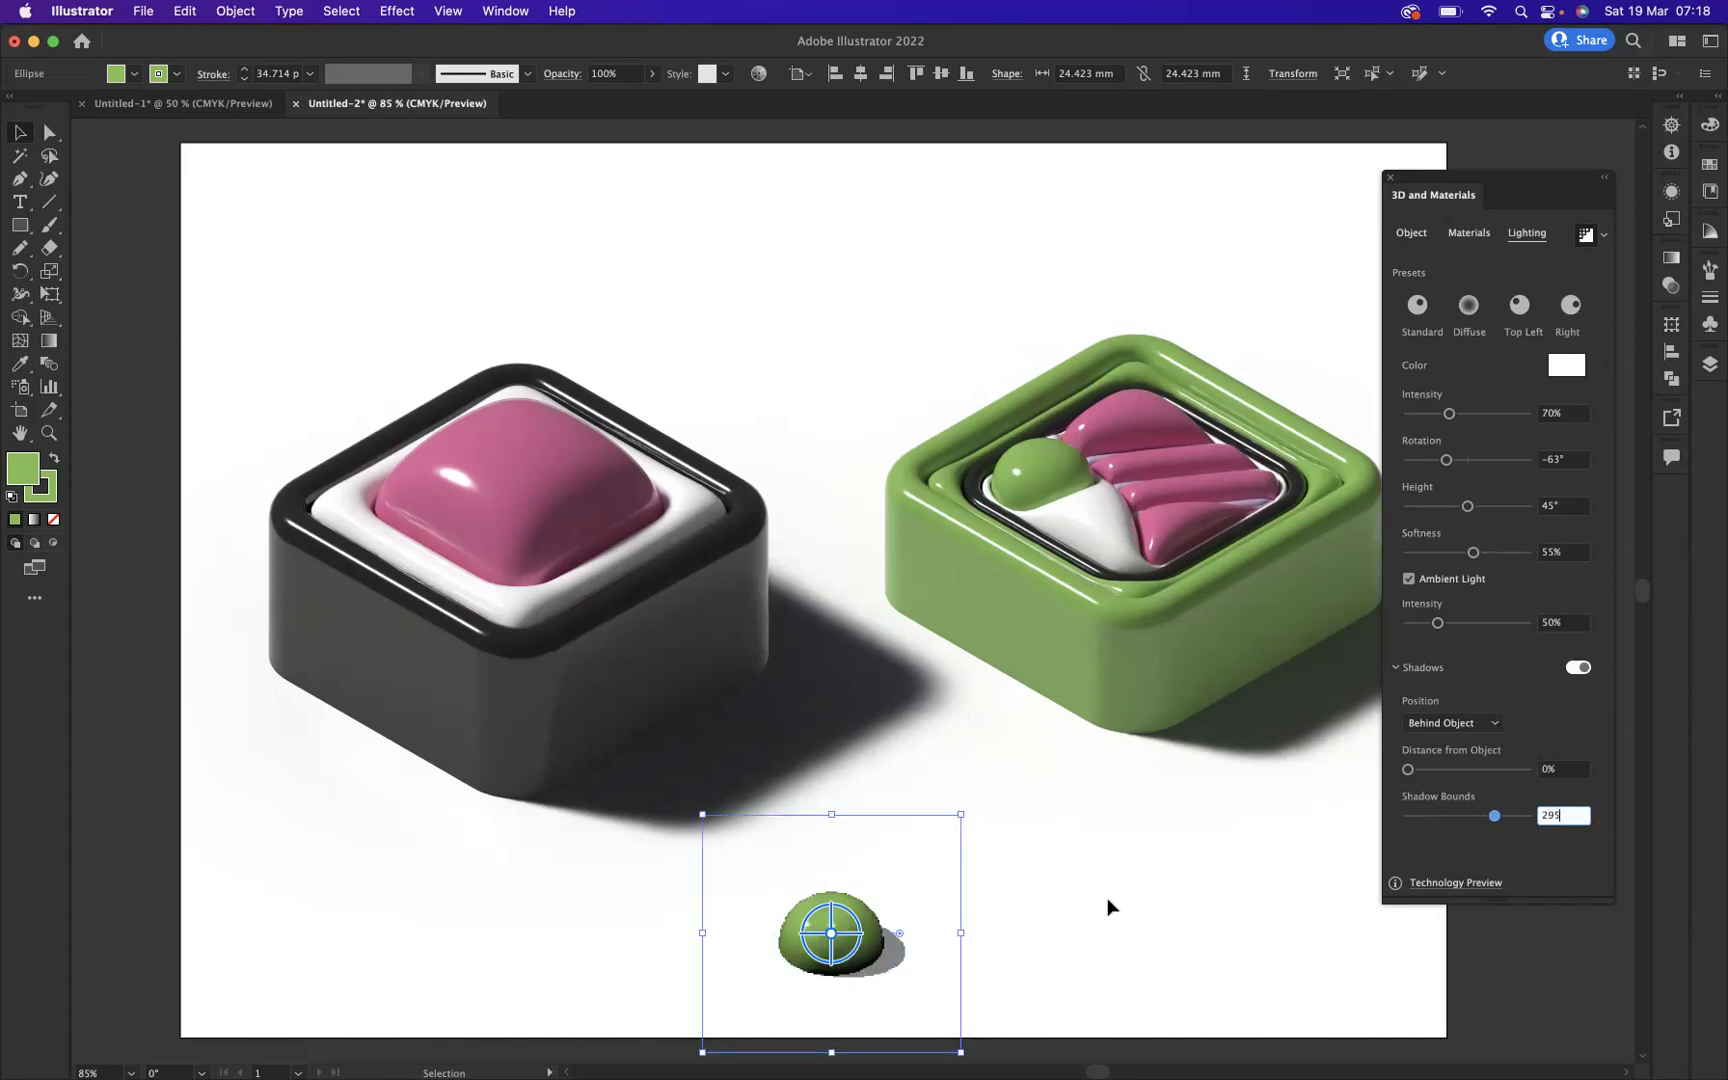
Alt-drag two copies of the green dome, forming a diagonal row of three wasabi blobs.
left_click(1128, 858)
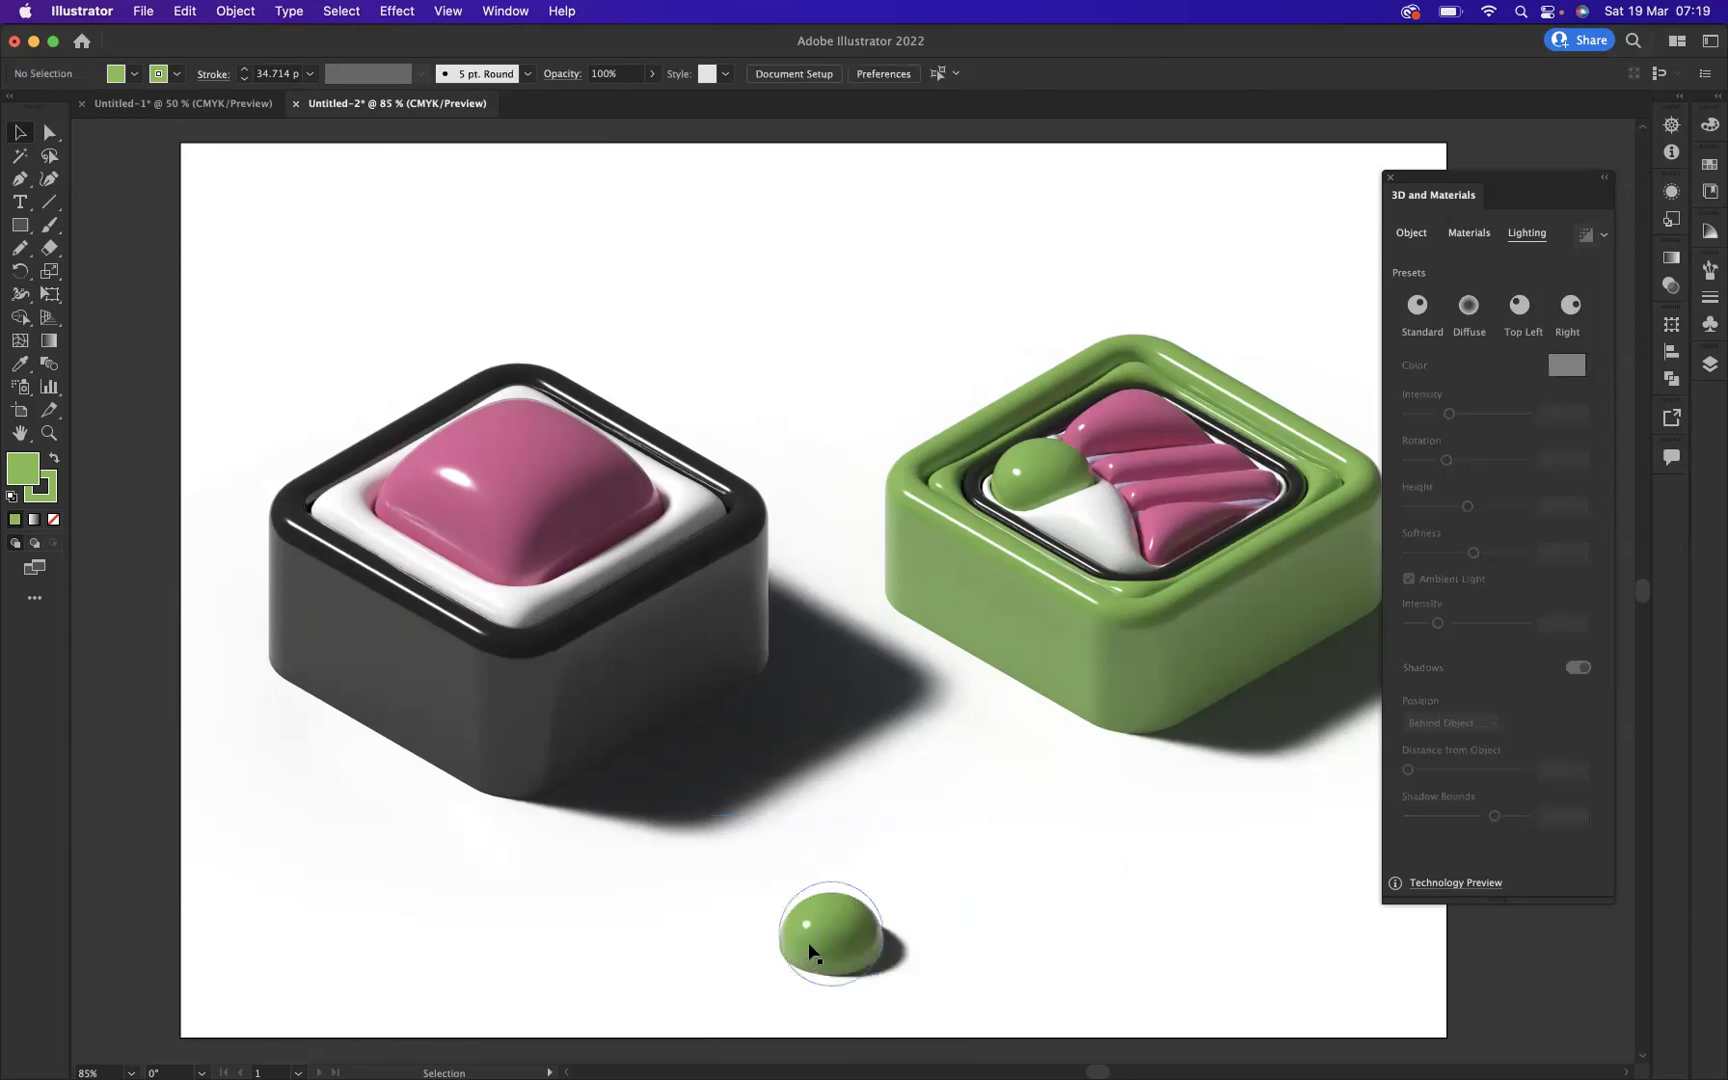
left_click_drag(829, 943, 892, 814)
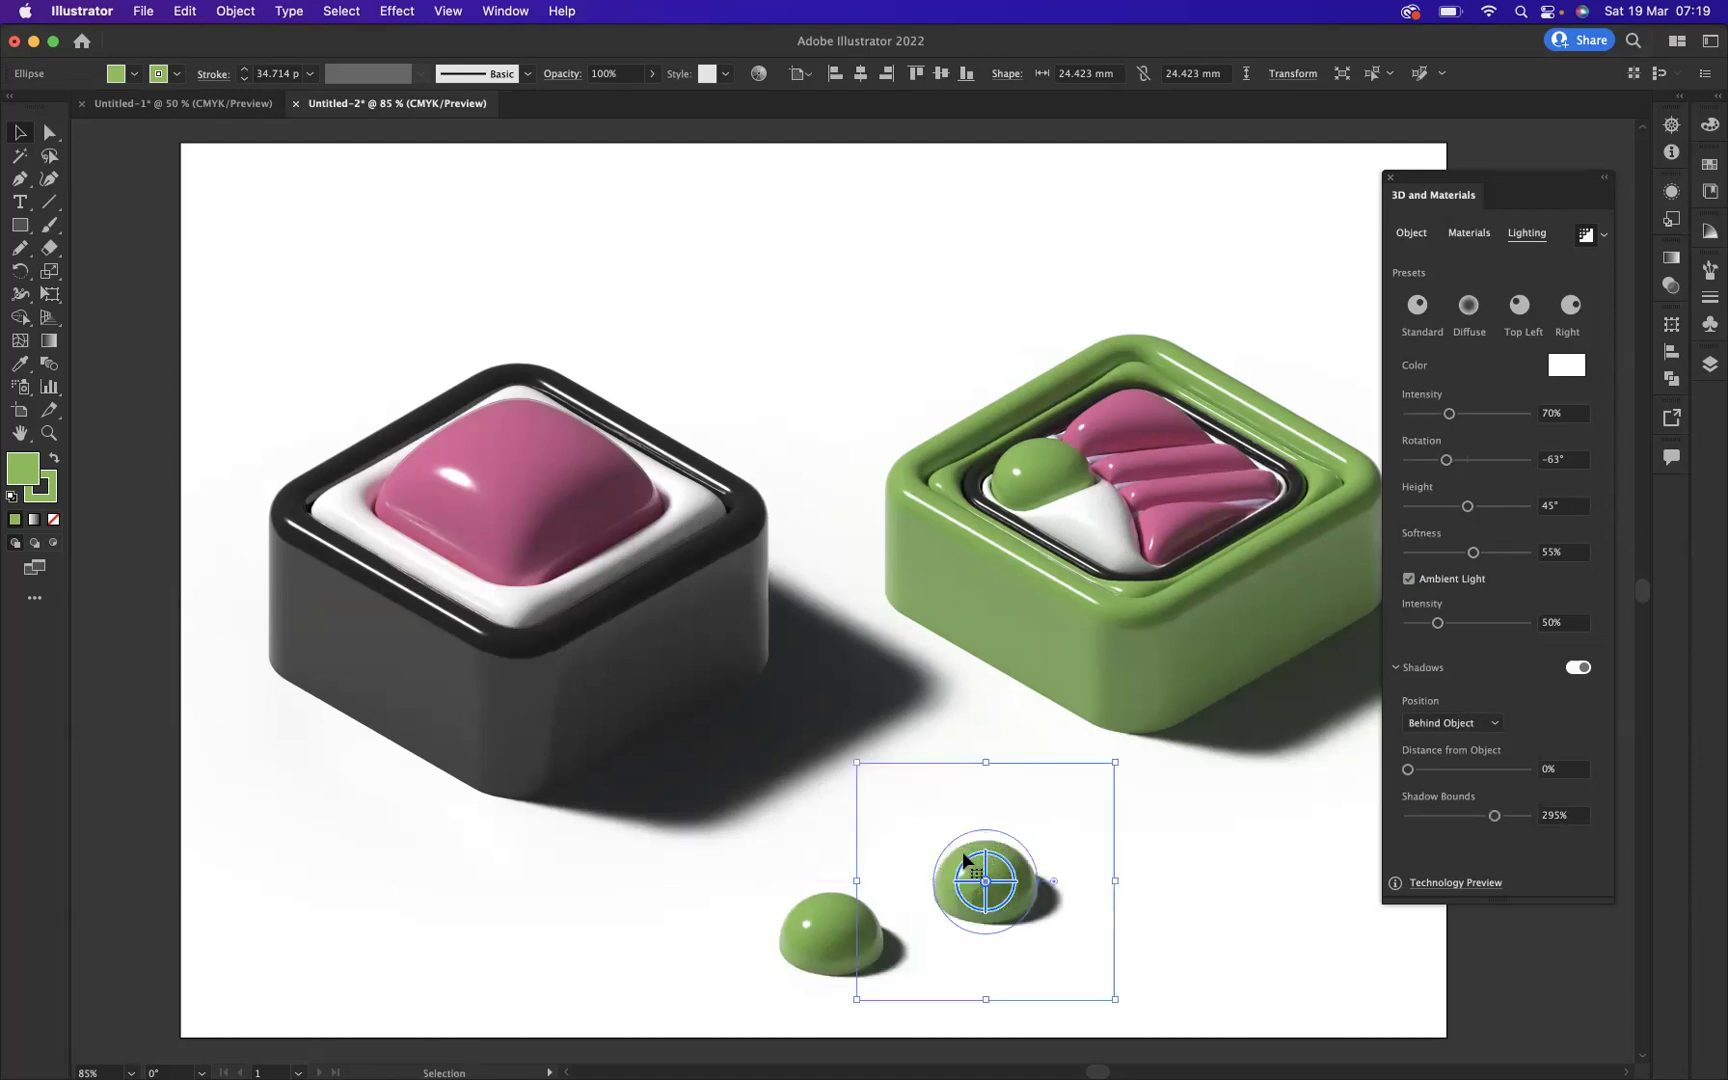
left_click_drag(959, 845, 884, 786)
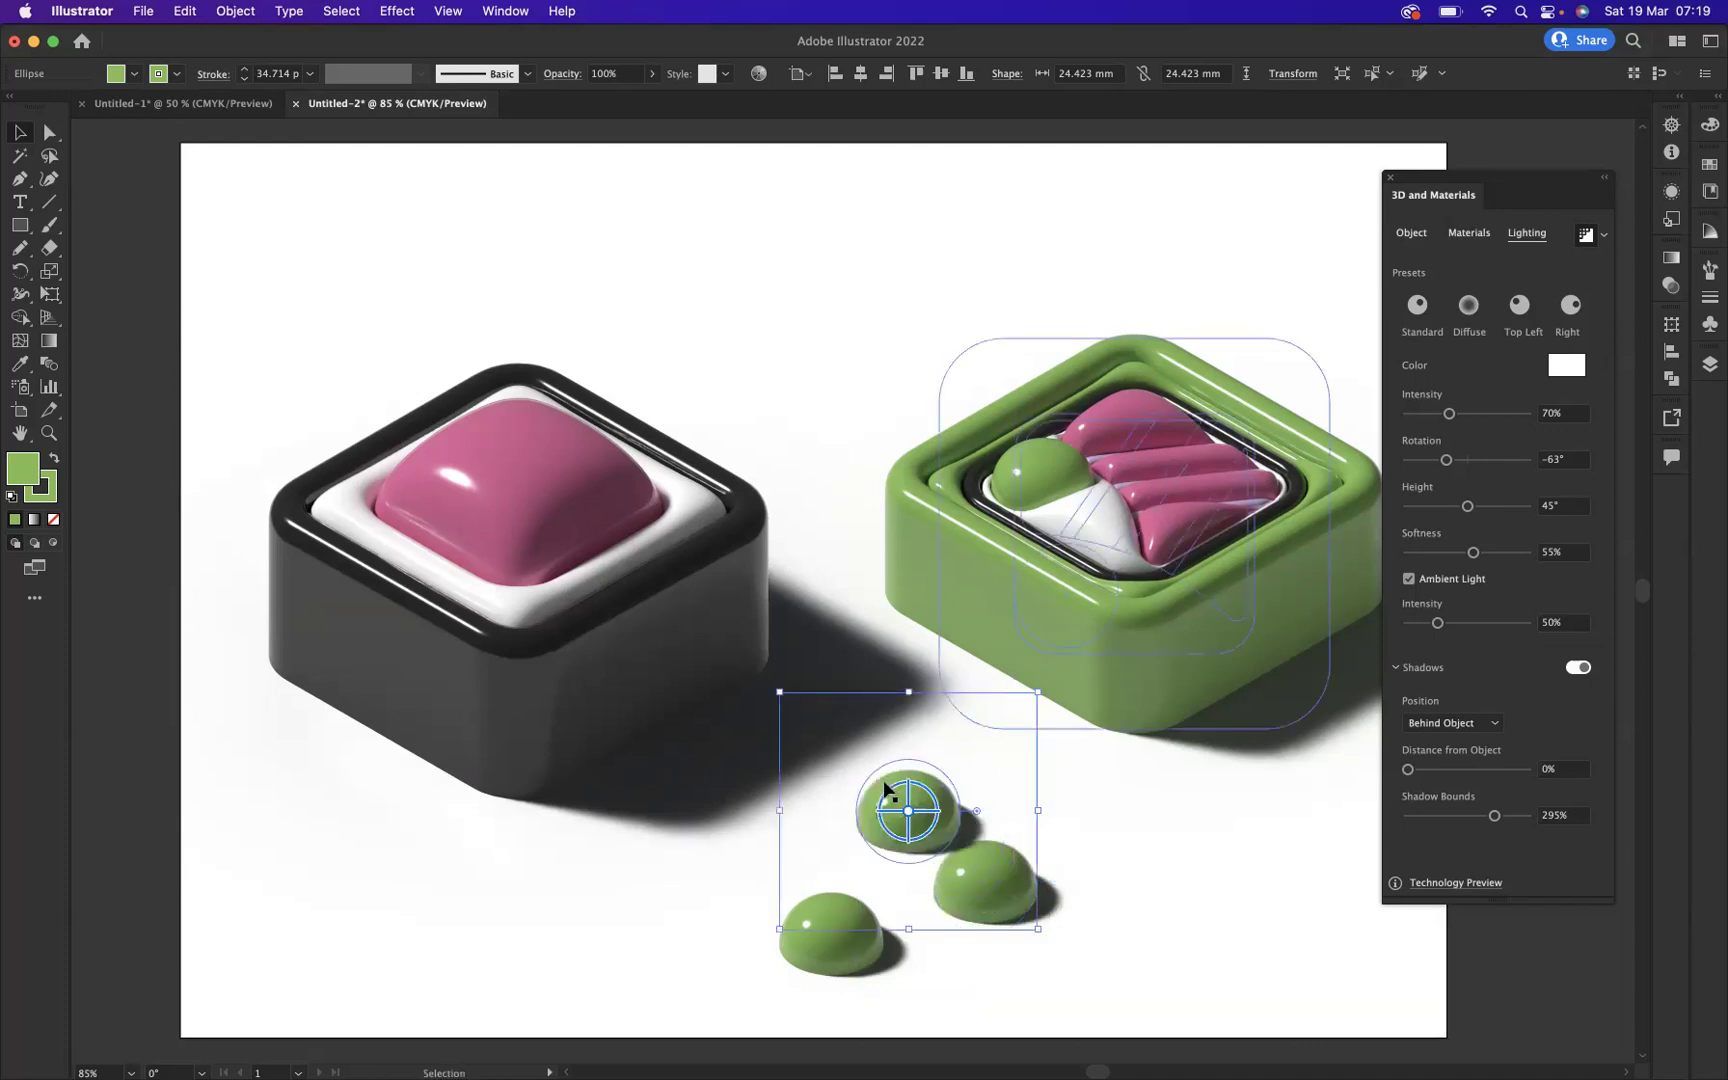
left_click(1195, 938)
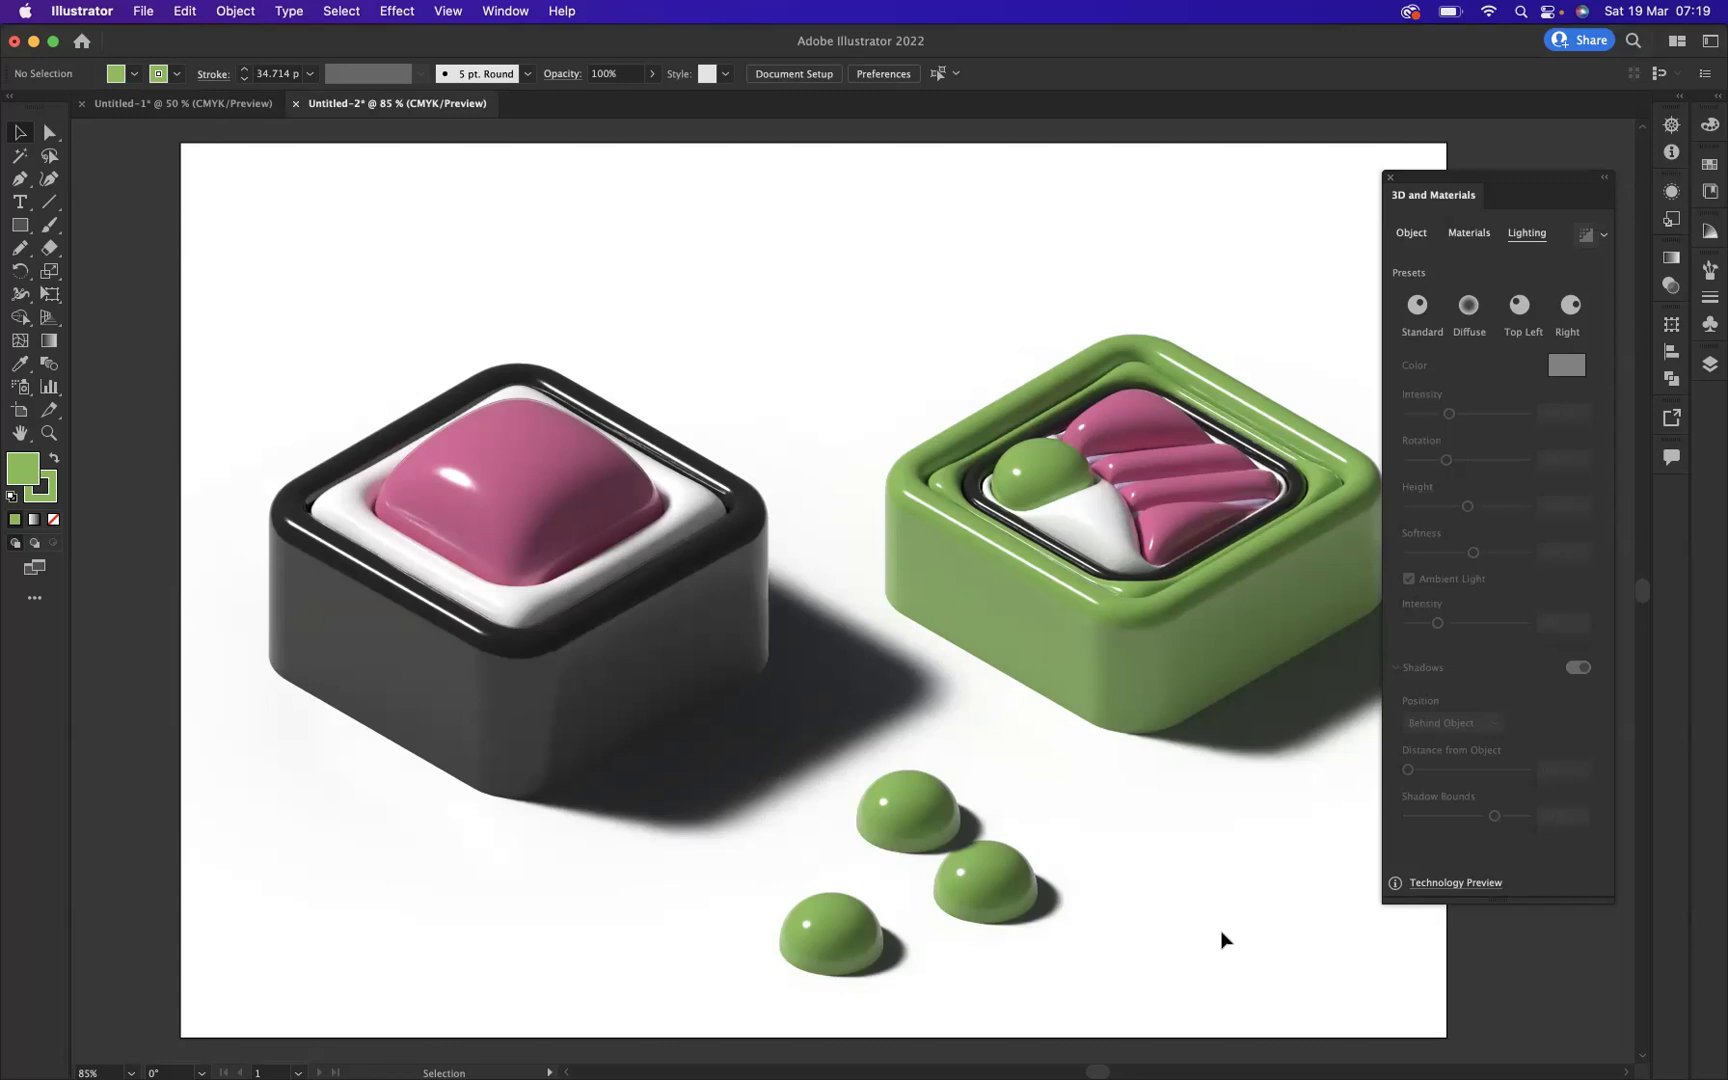
key("super+minus")
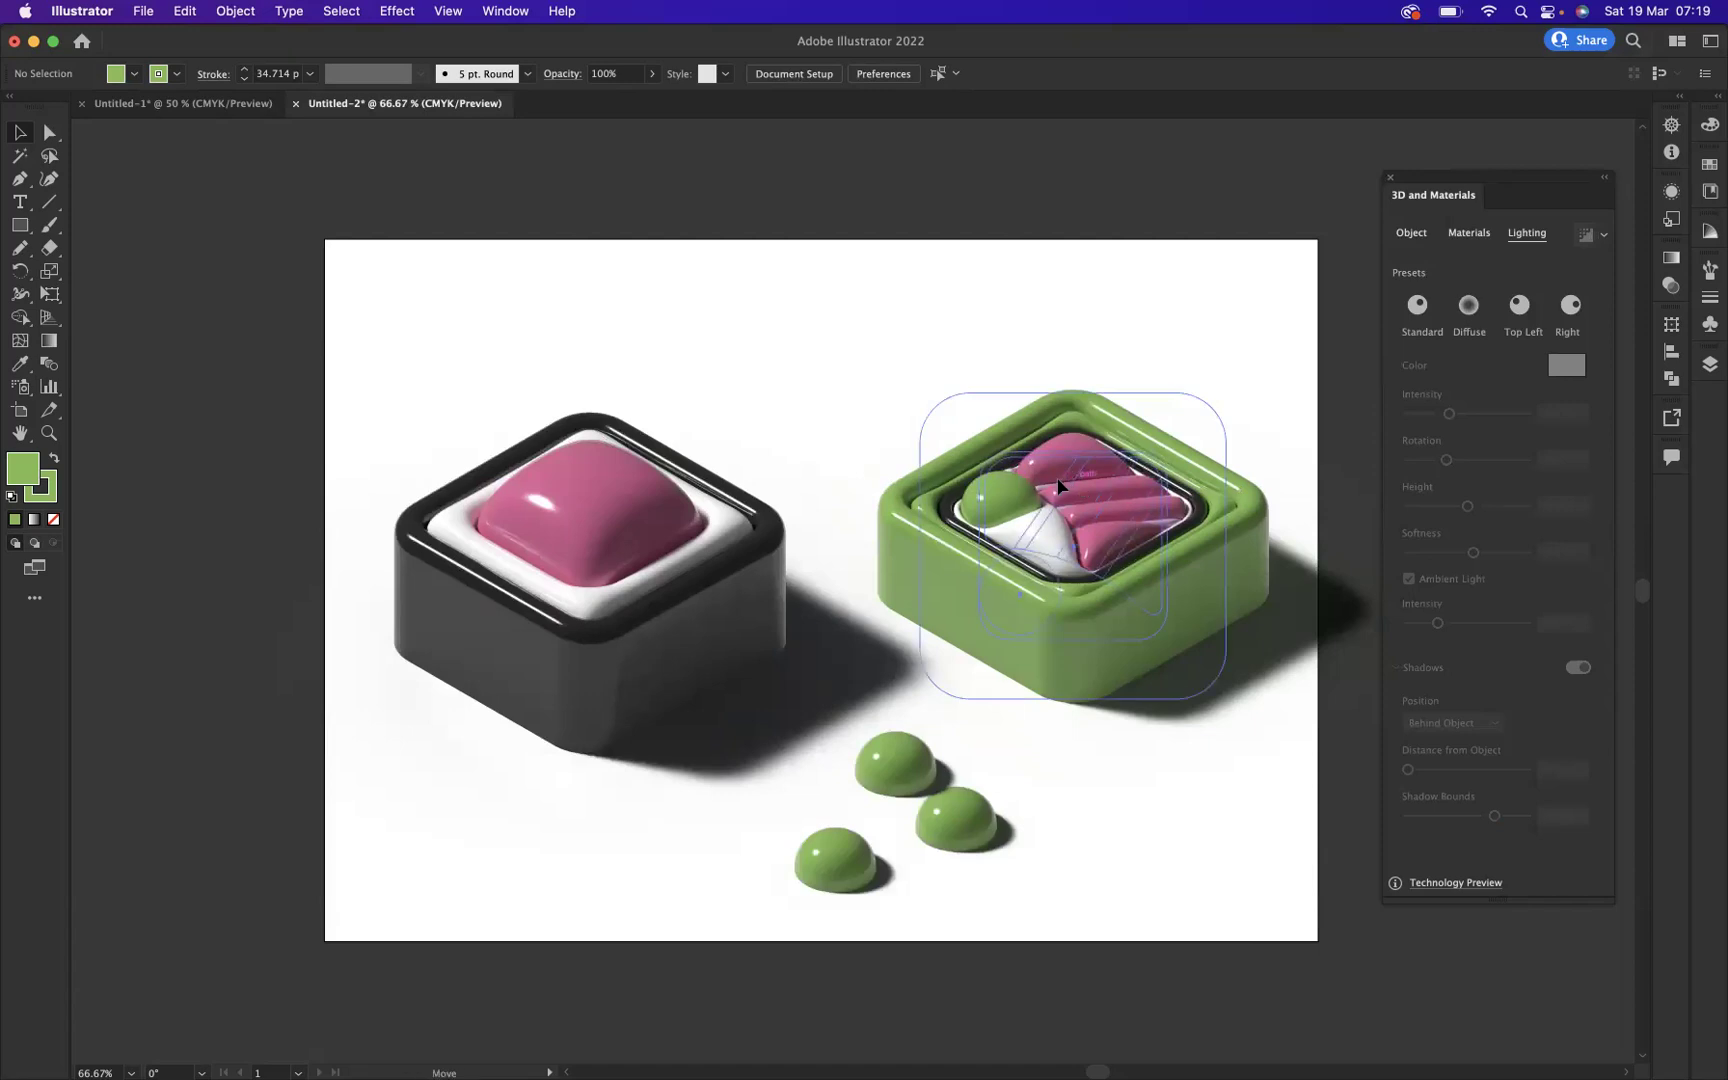
Nudge the green sushi piece slightly left toward the black piece, then glance at Untitled-1 and return.
left_click_drag(1060, 487, 1035, 473)
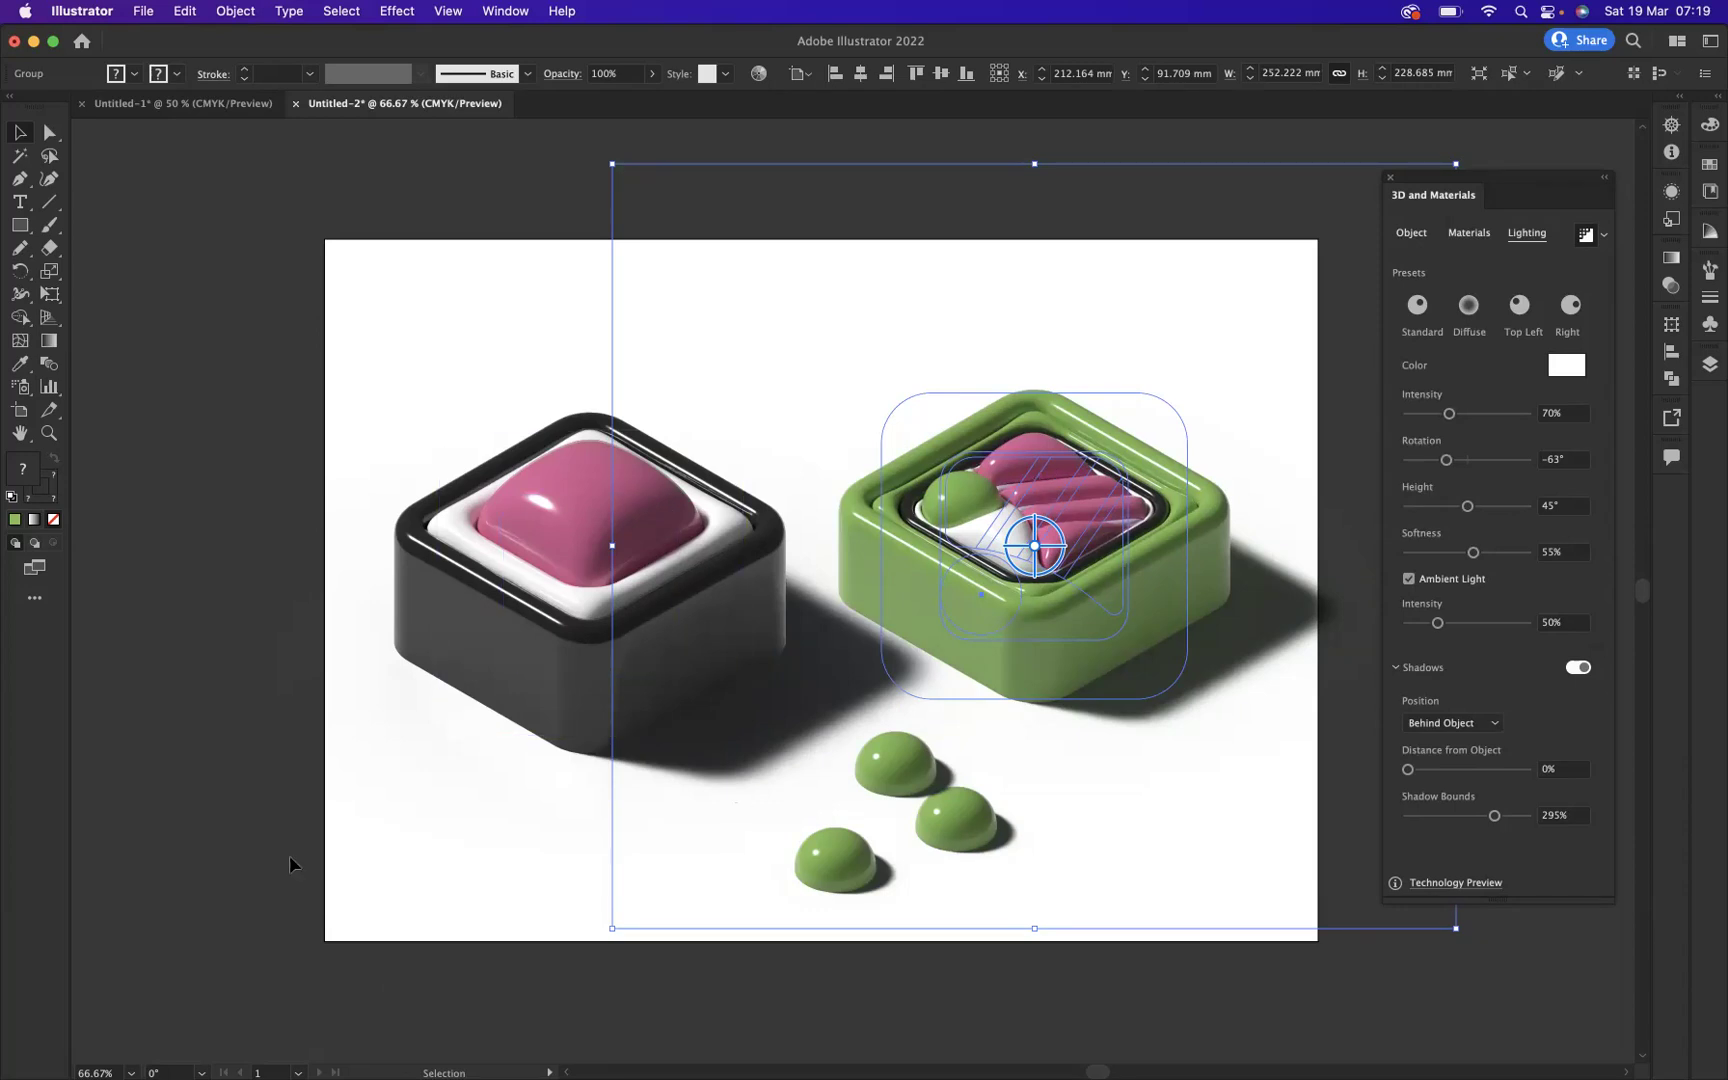
left_click(297, 809)
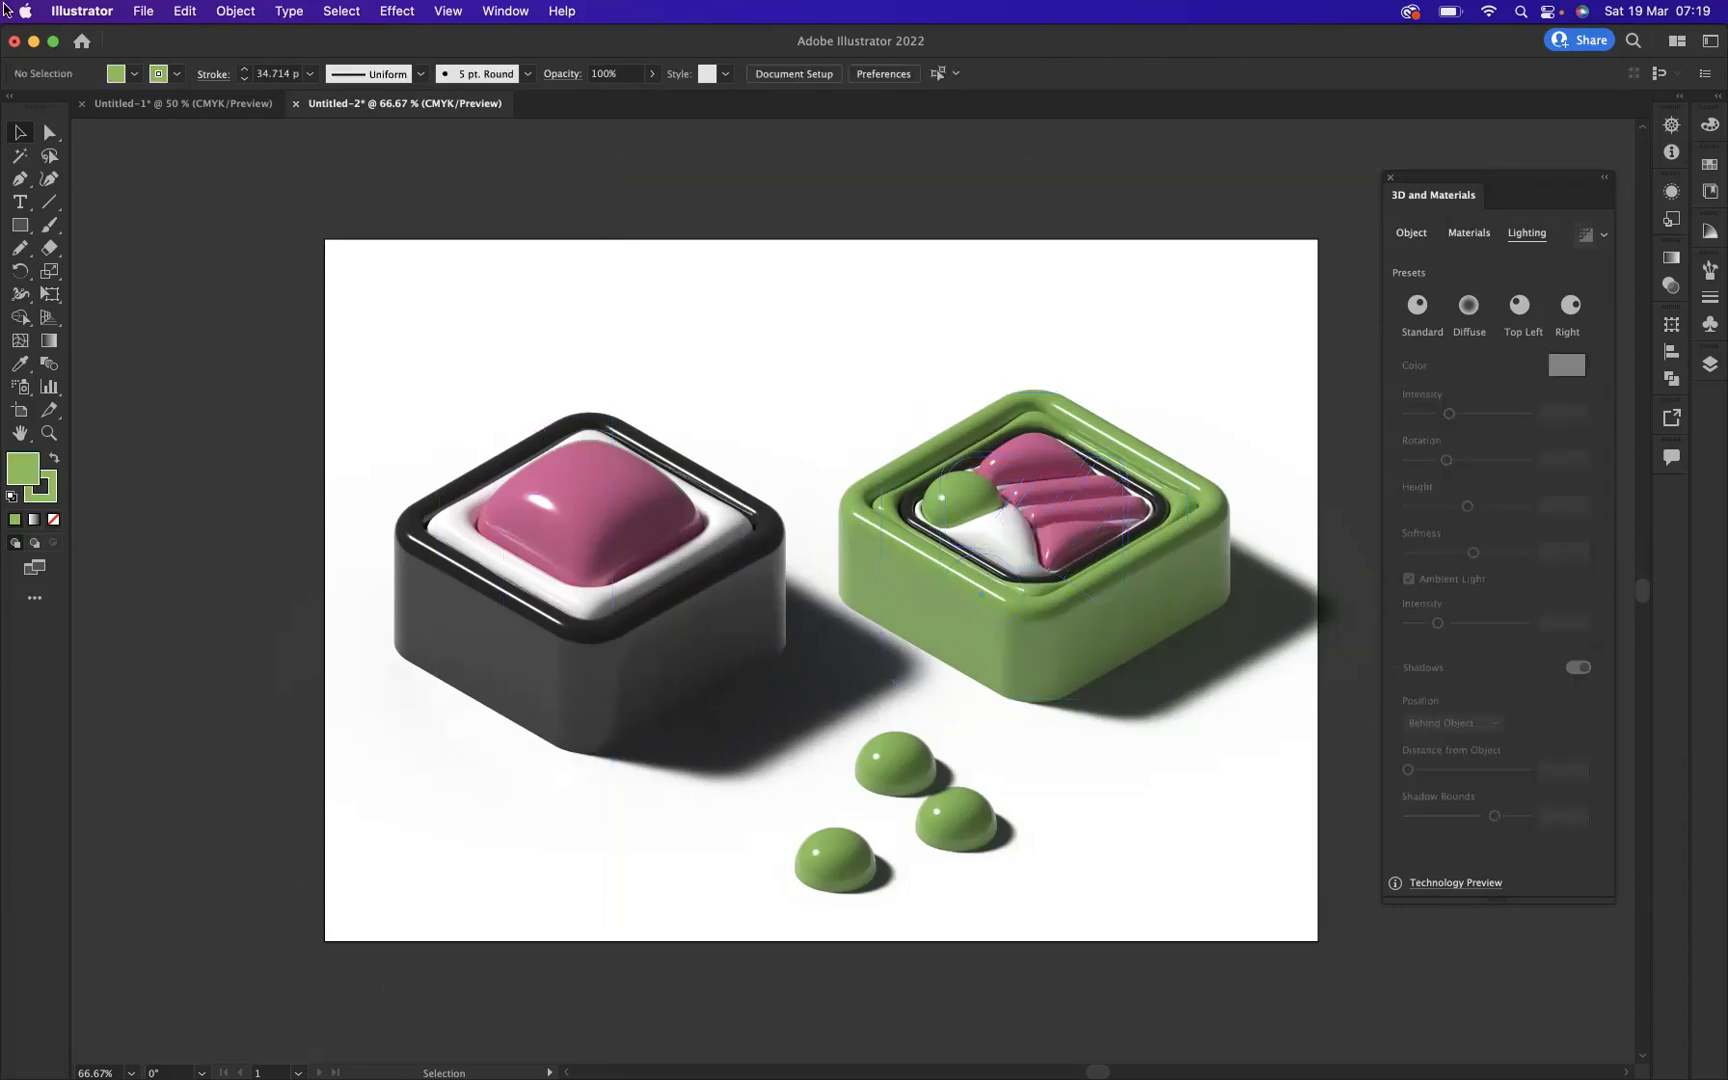
left_click(193, 111)
left_click(367, 108)
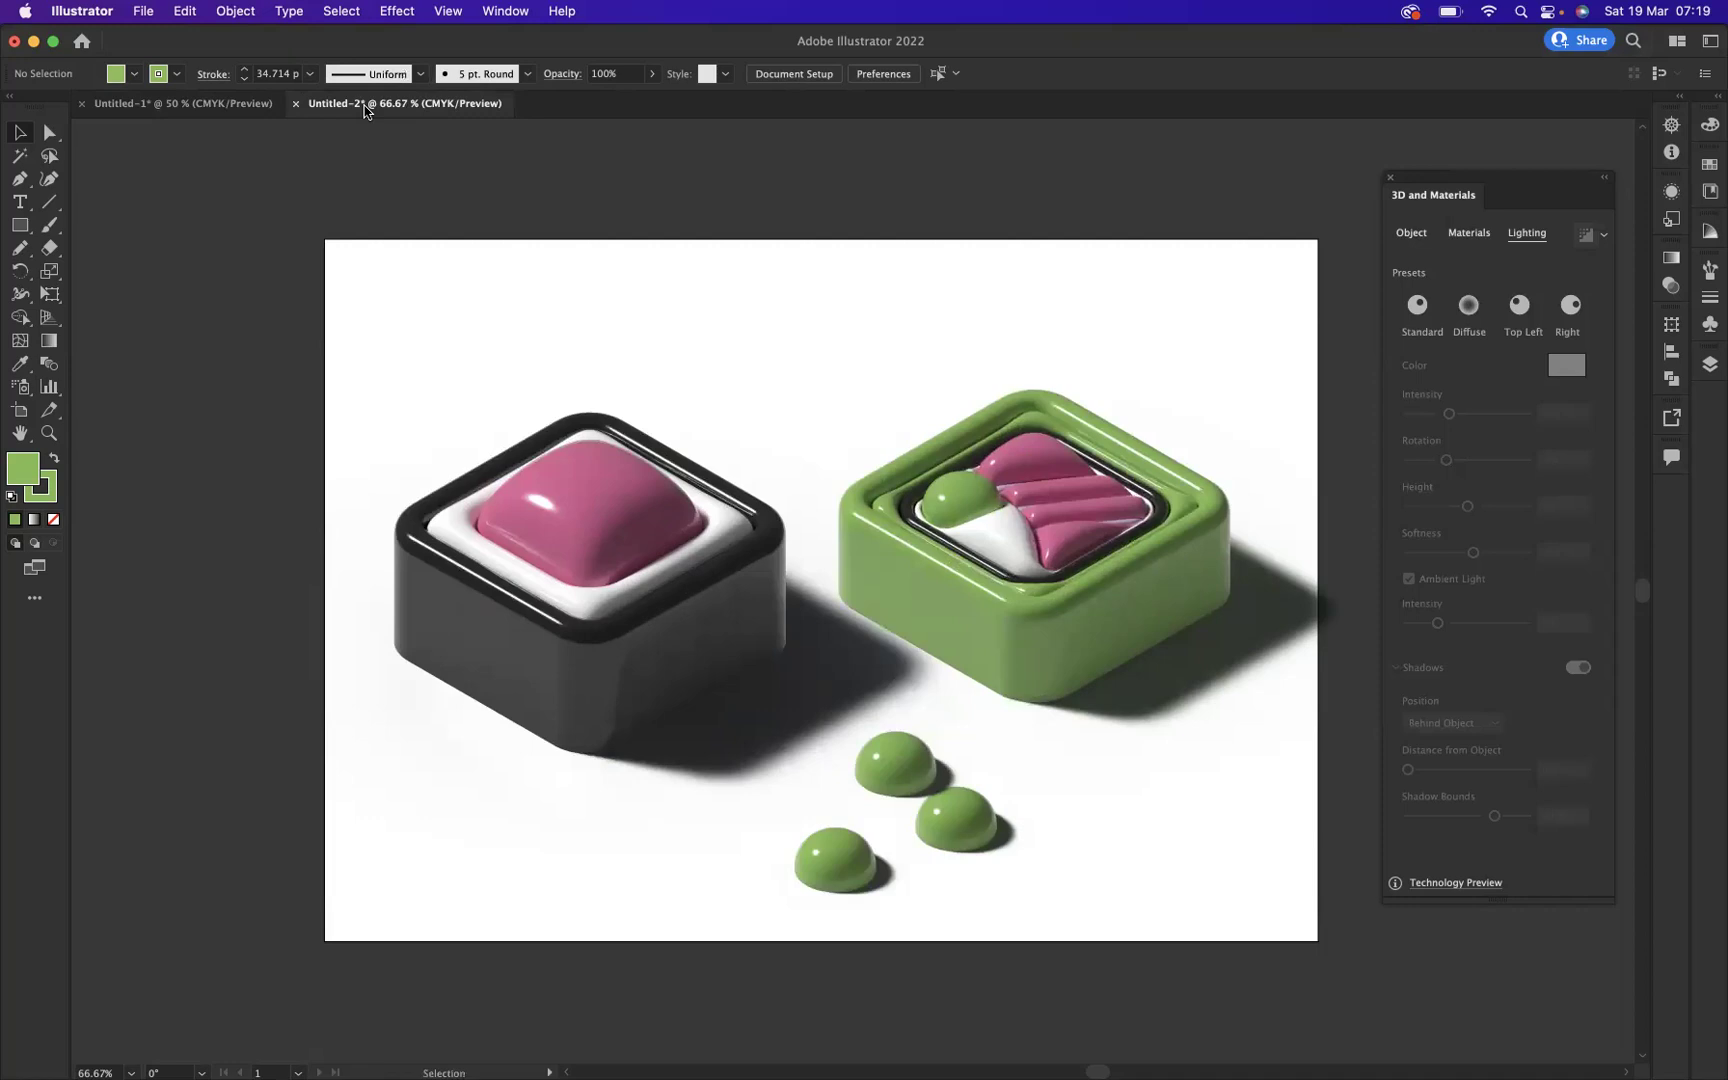